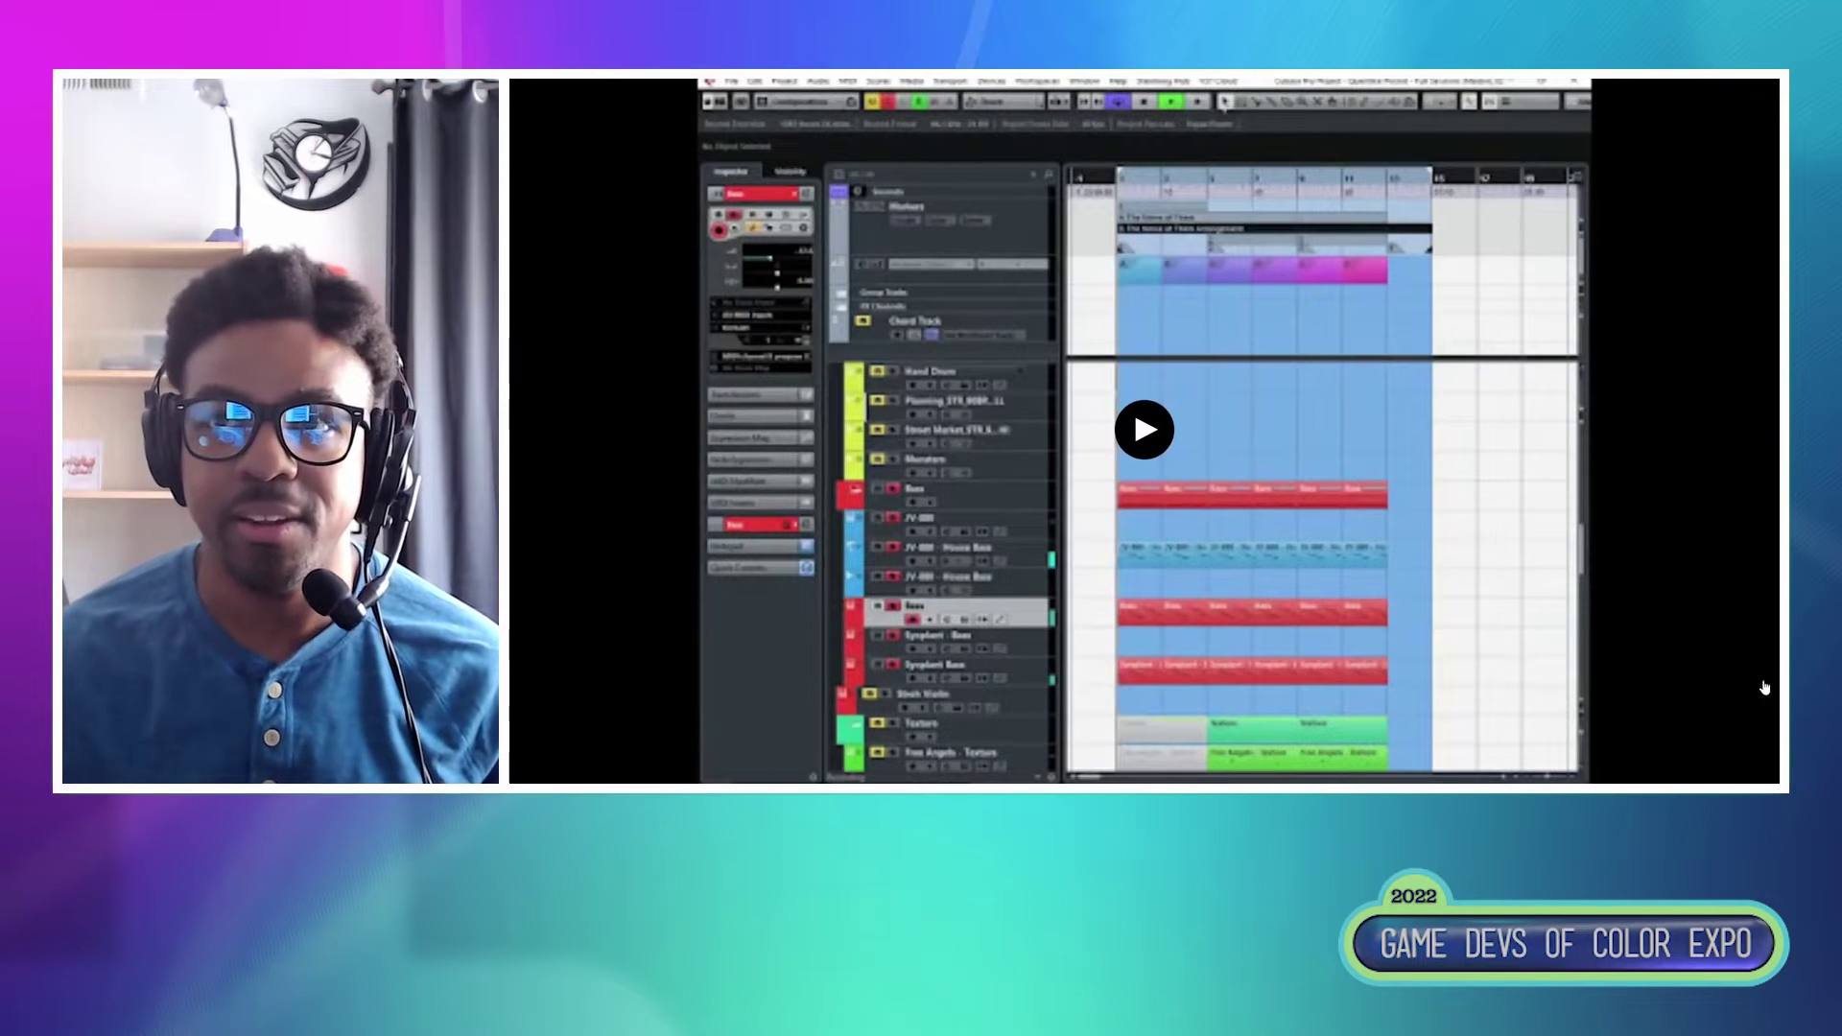
left_click(1706, 637)
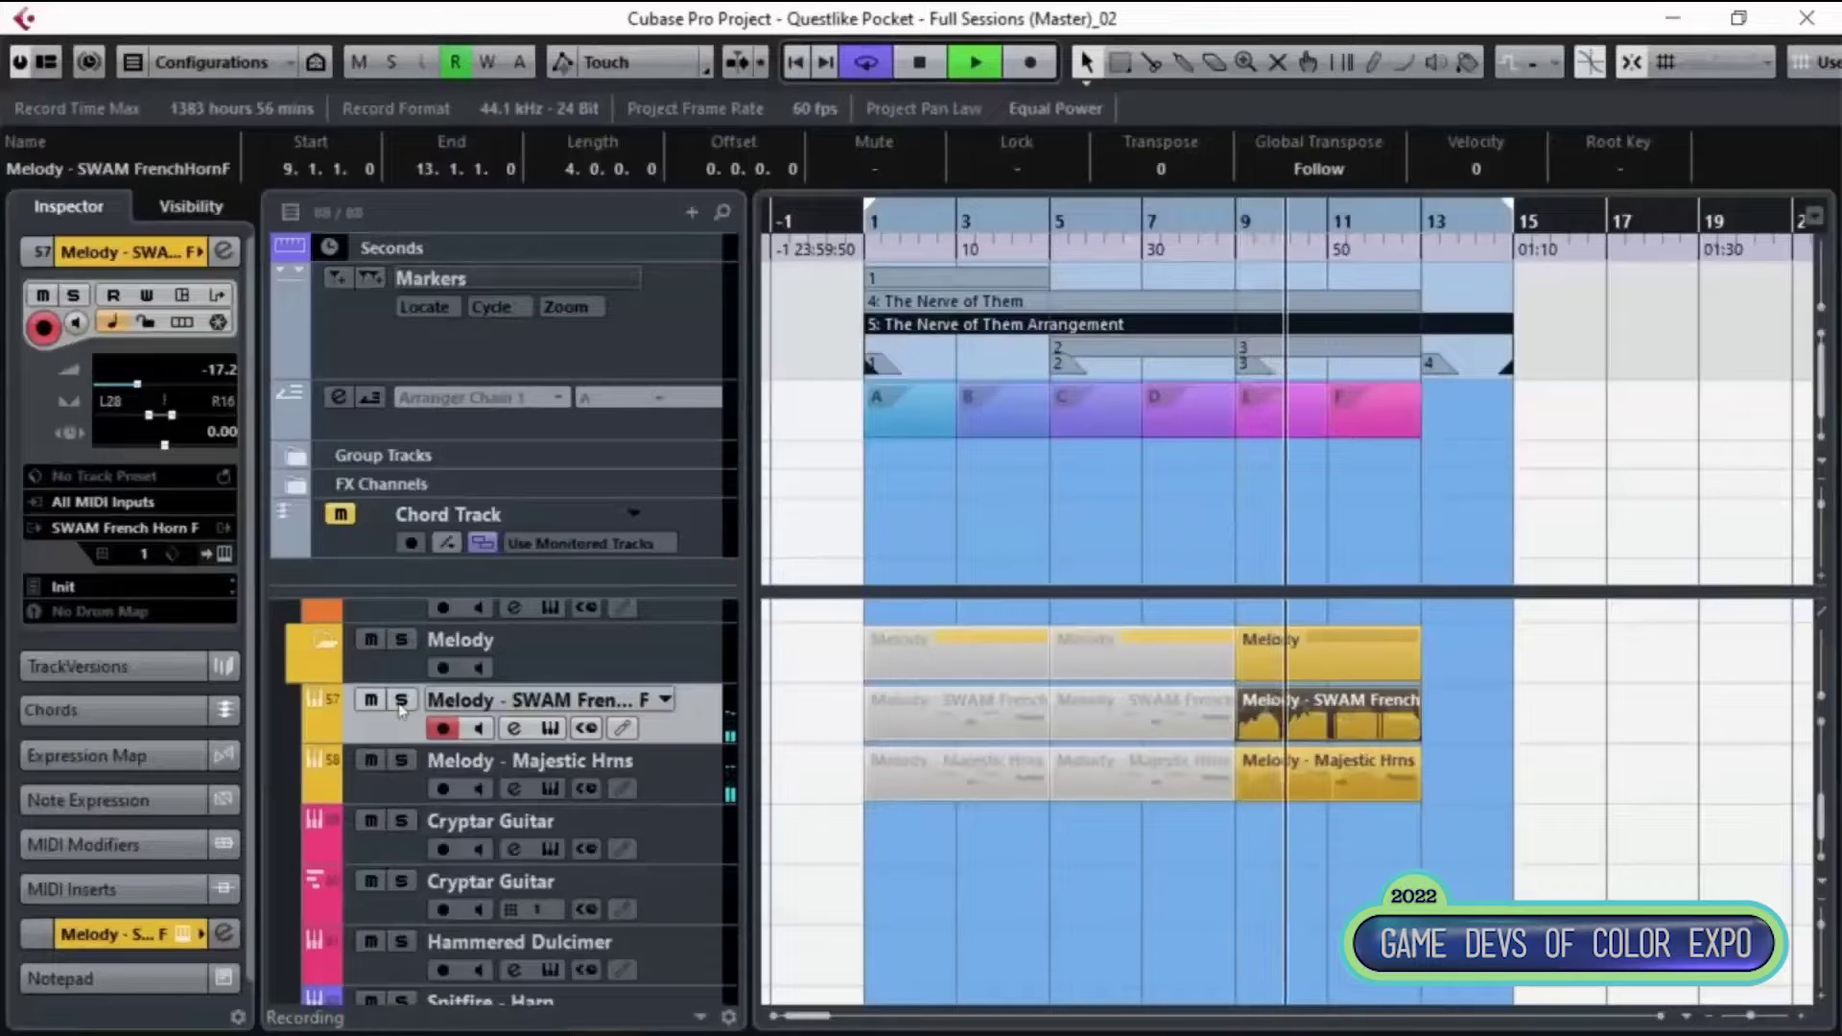
- Solo the Melody folder track to hear its horn parts alone, and turn its solo off again
left_click(401, 641)
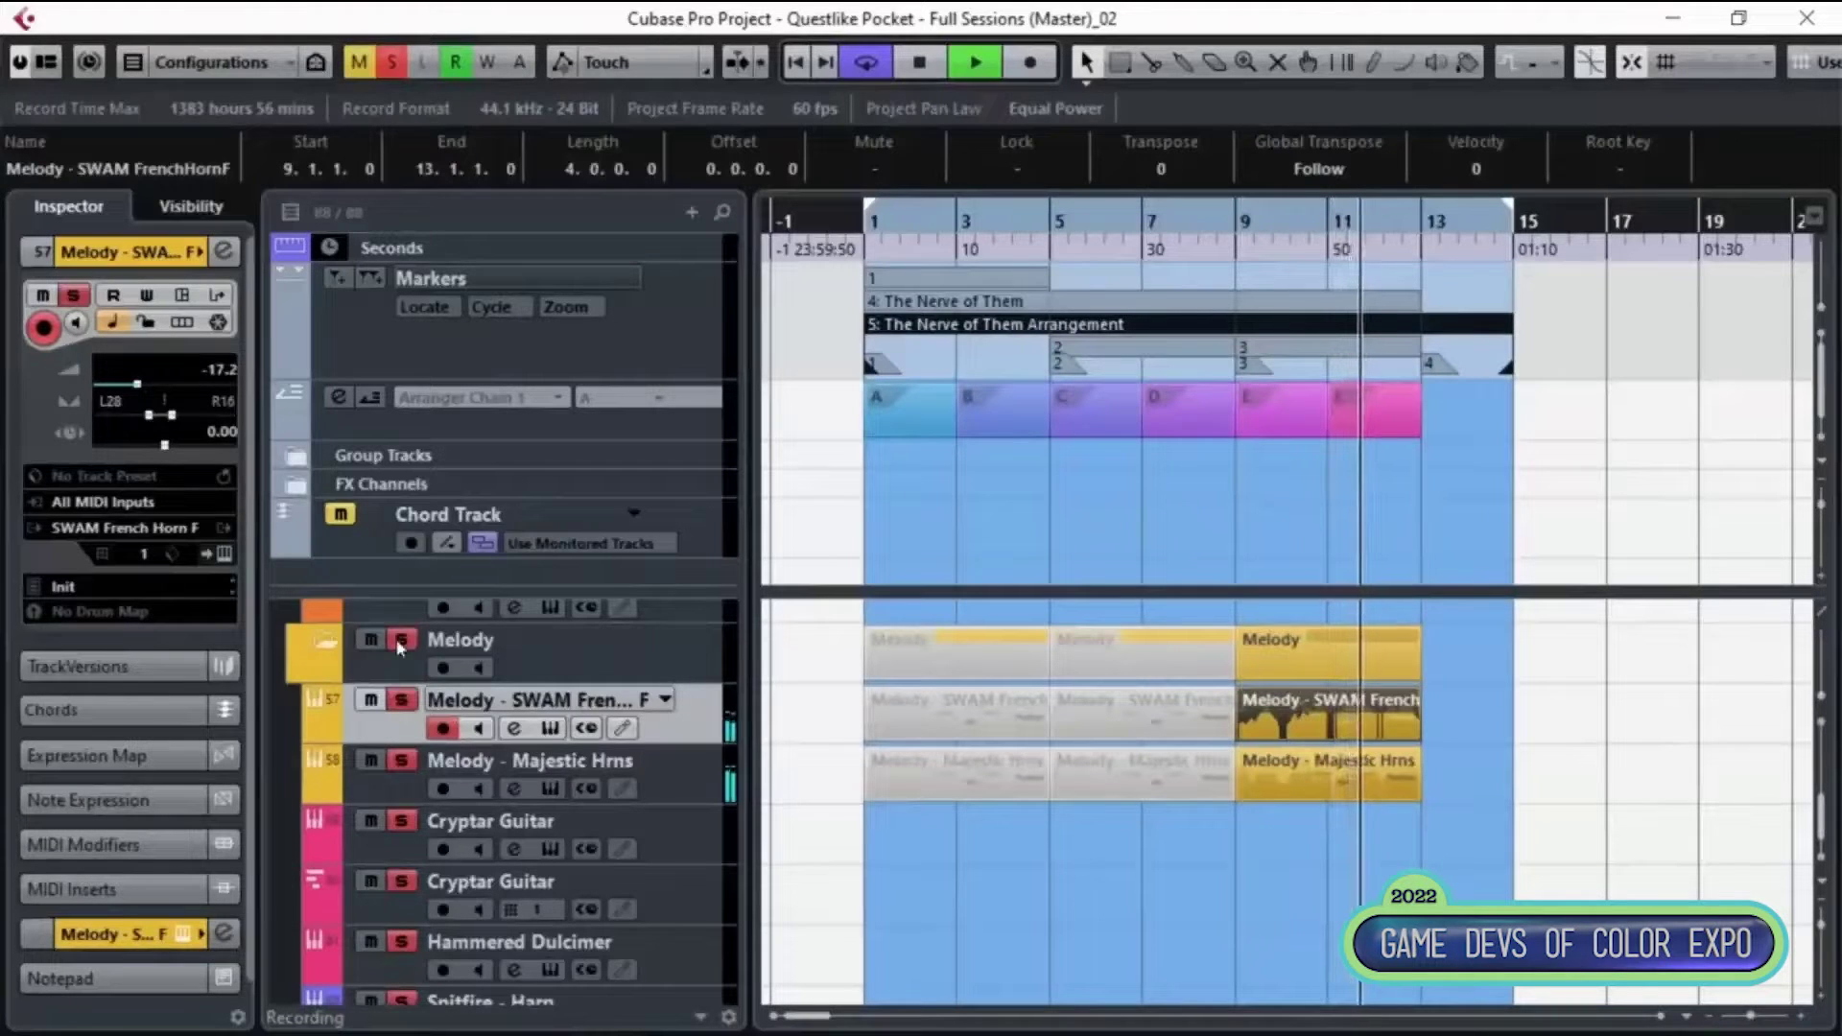
left_click(400, 641)
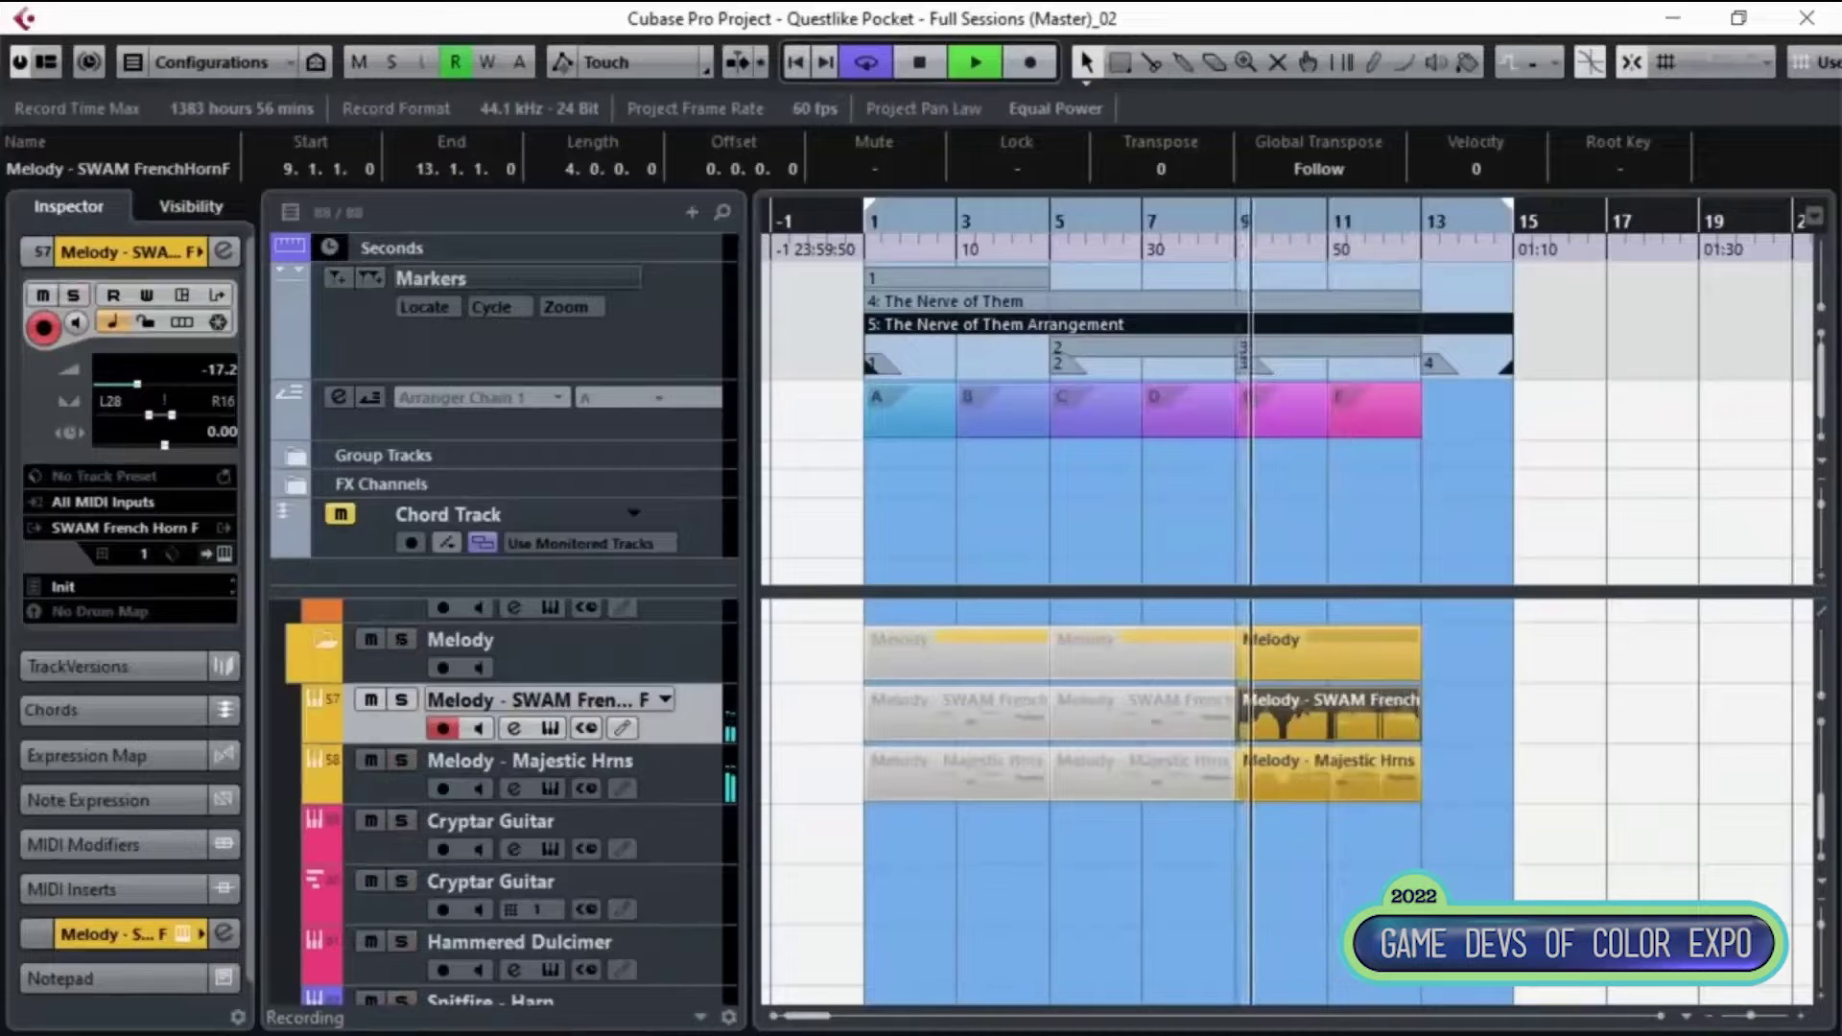
- Examine the notes and controller data of the SWAM French Horn and Majestic Hrns melody parts at bar 9 in the Key Editor
double_click(1366, 720)
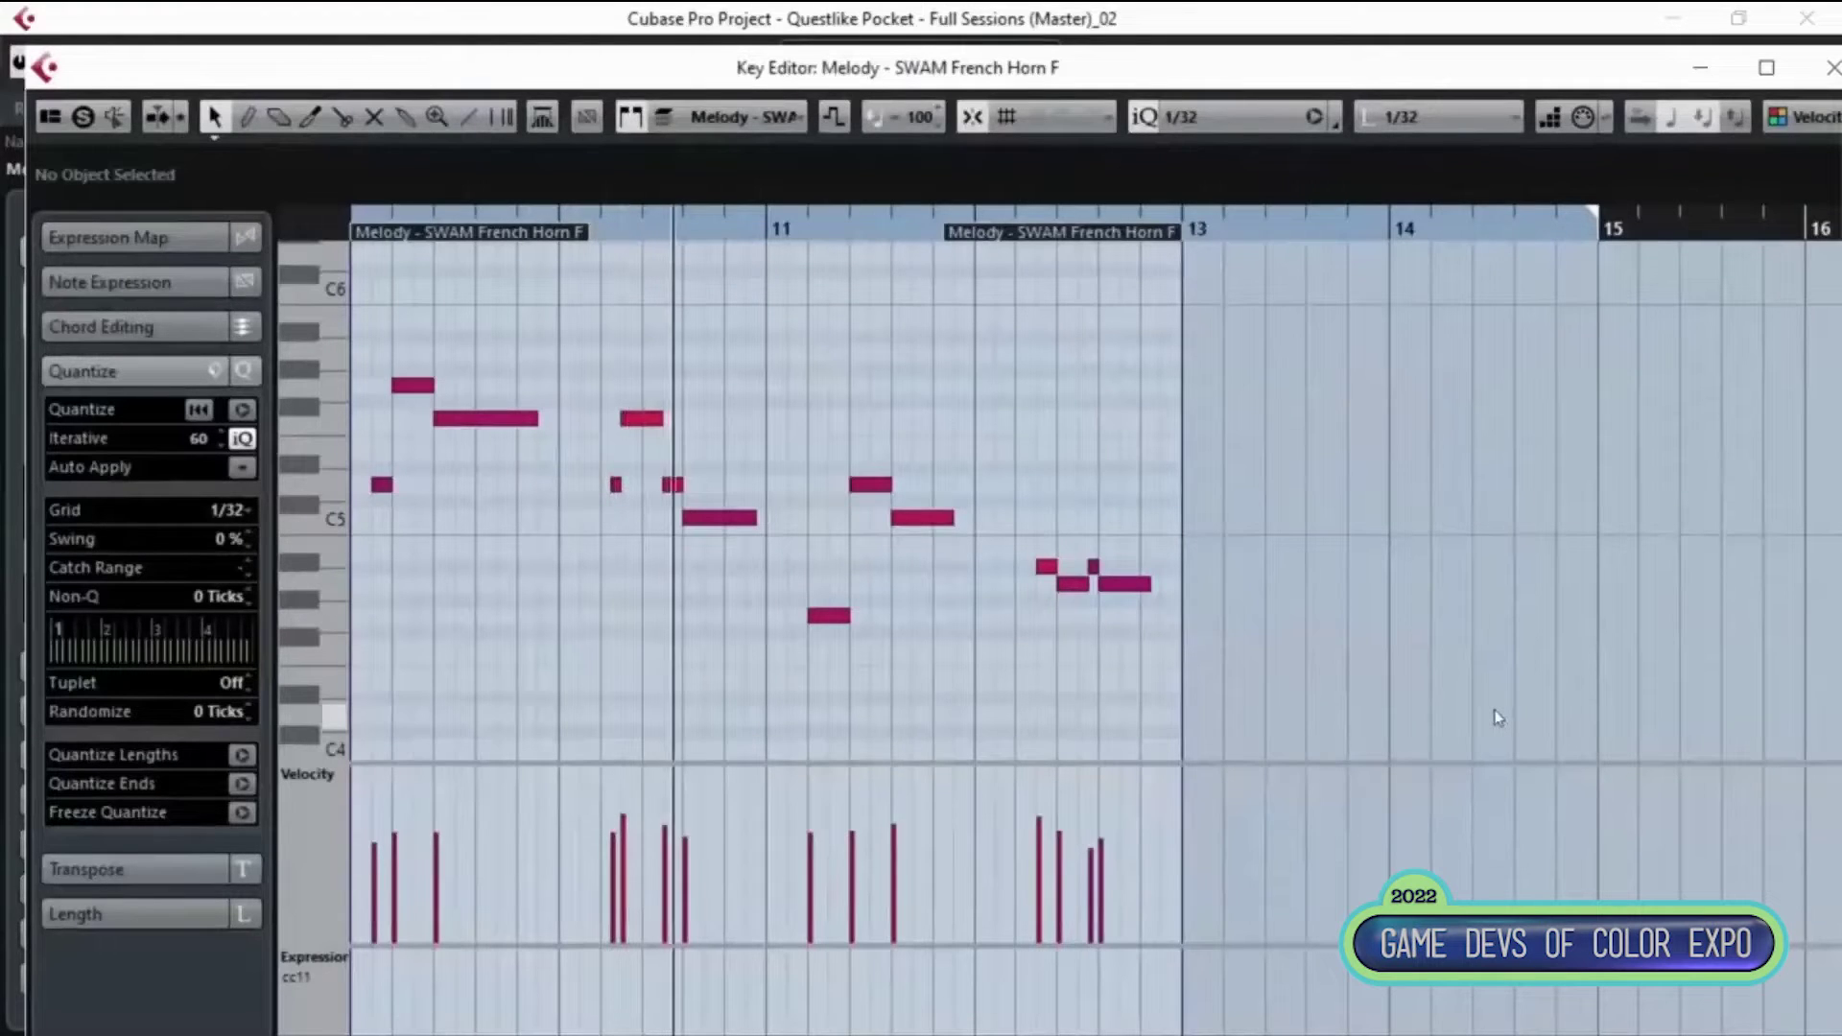
scroll(1483, 696, "down", 3)
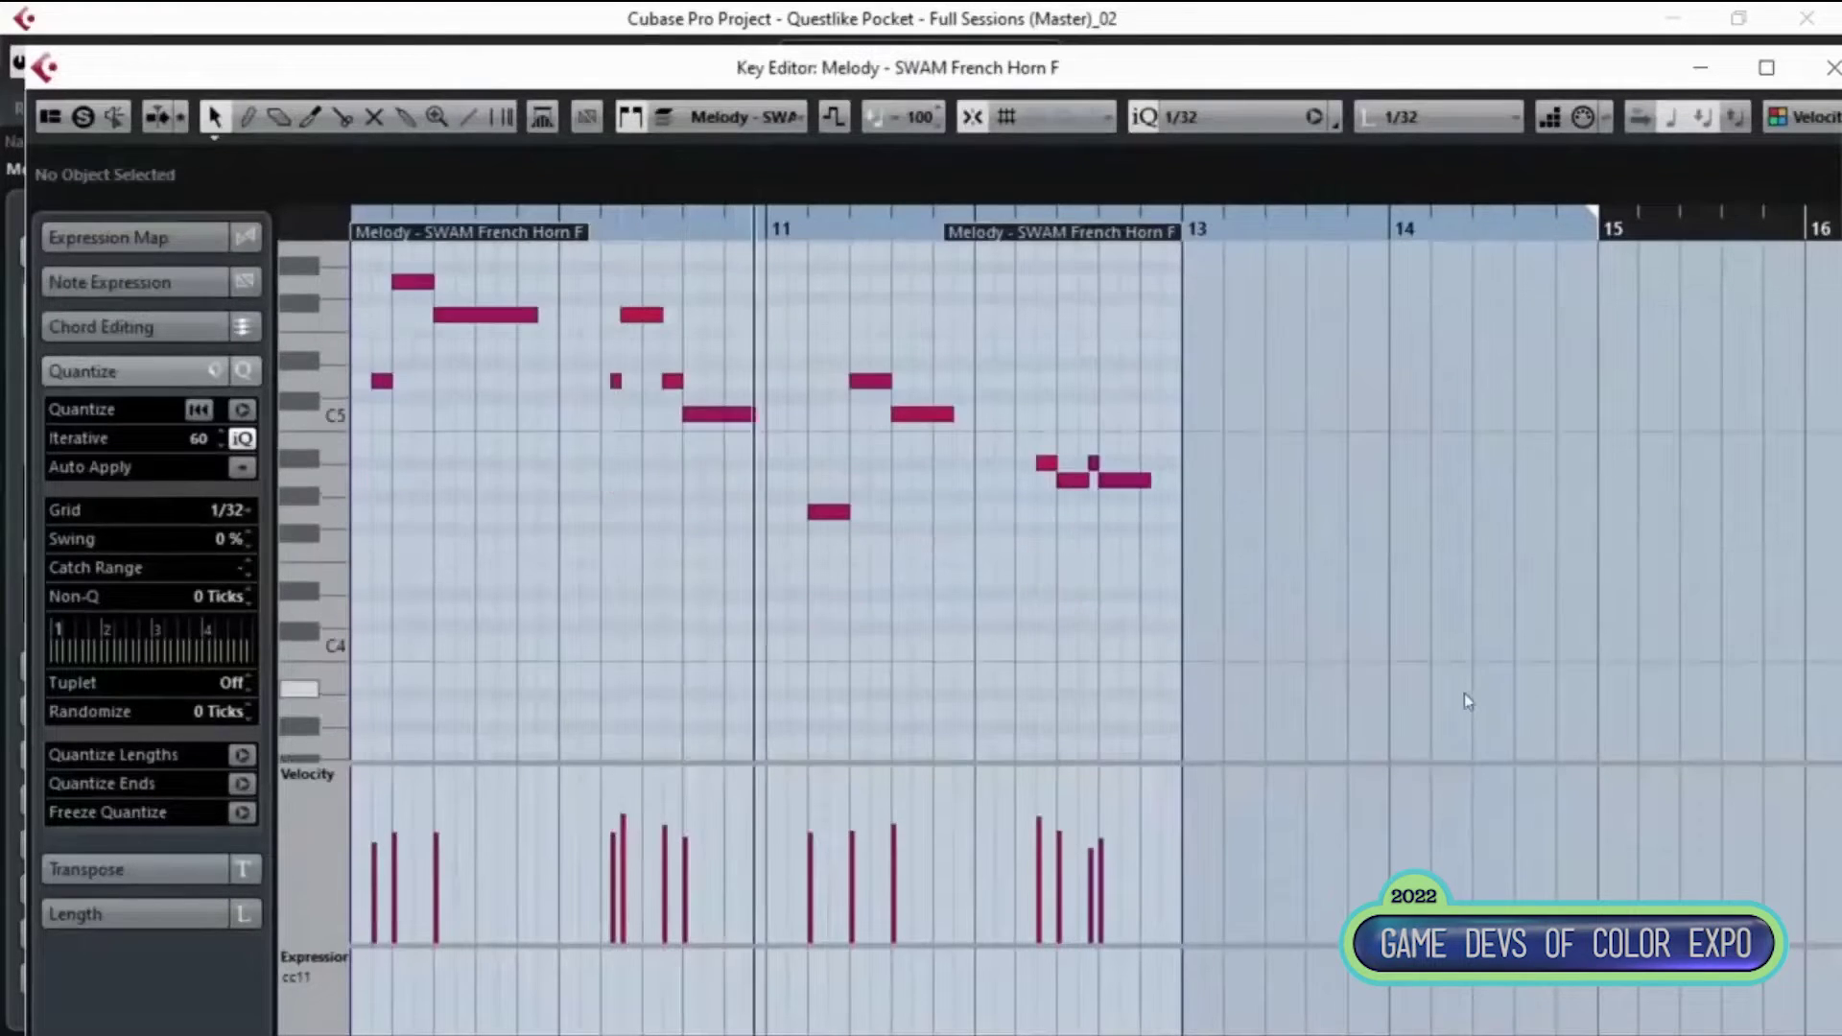
left_click(1711, 72)
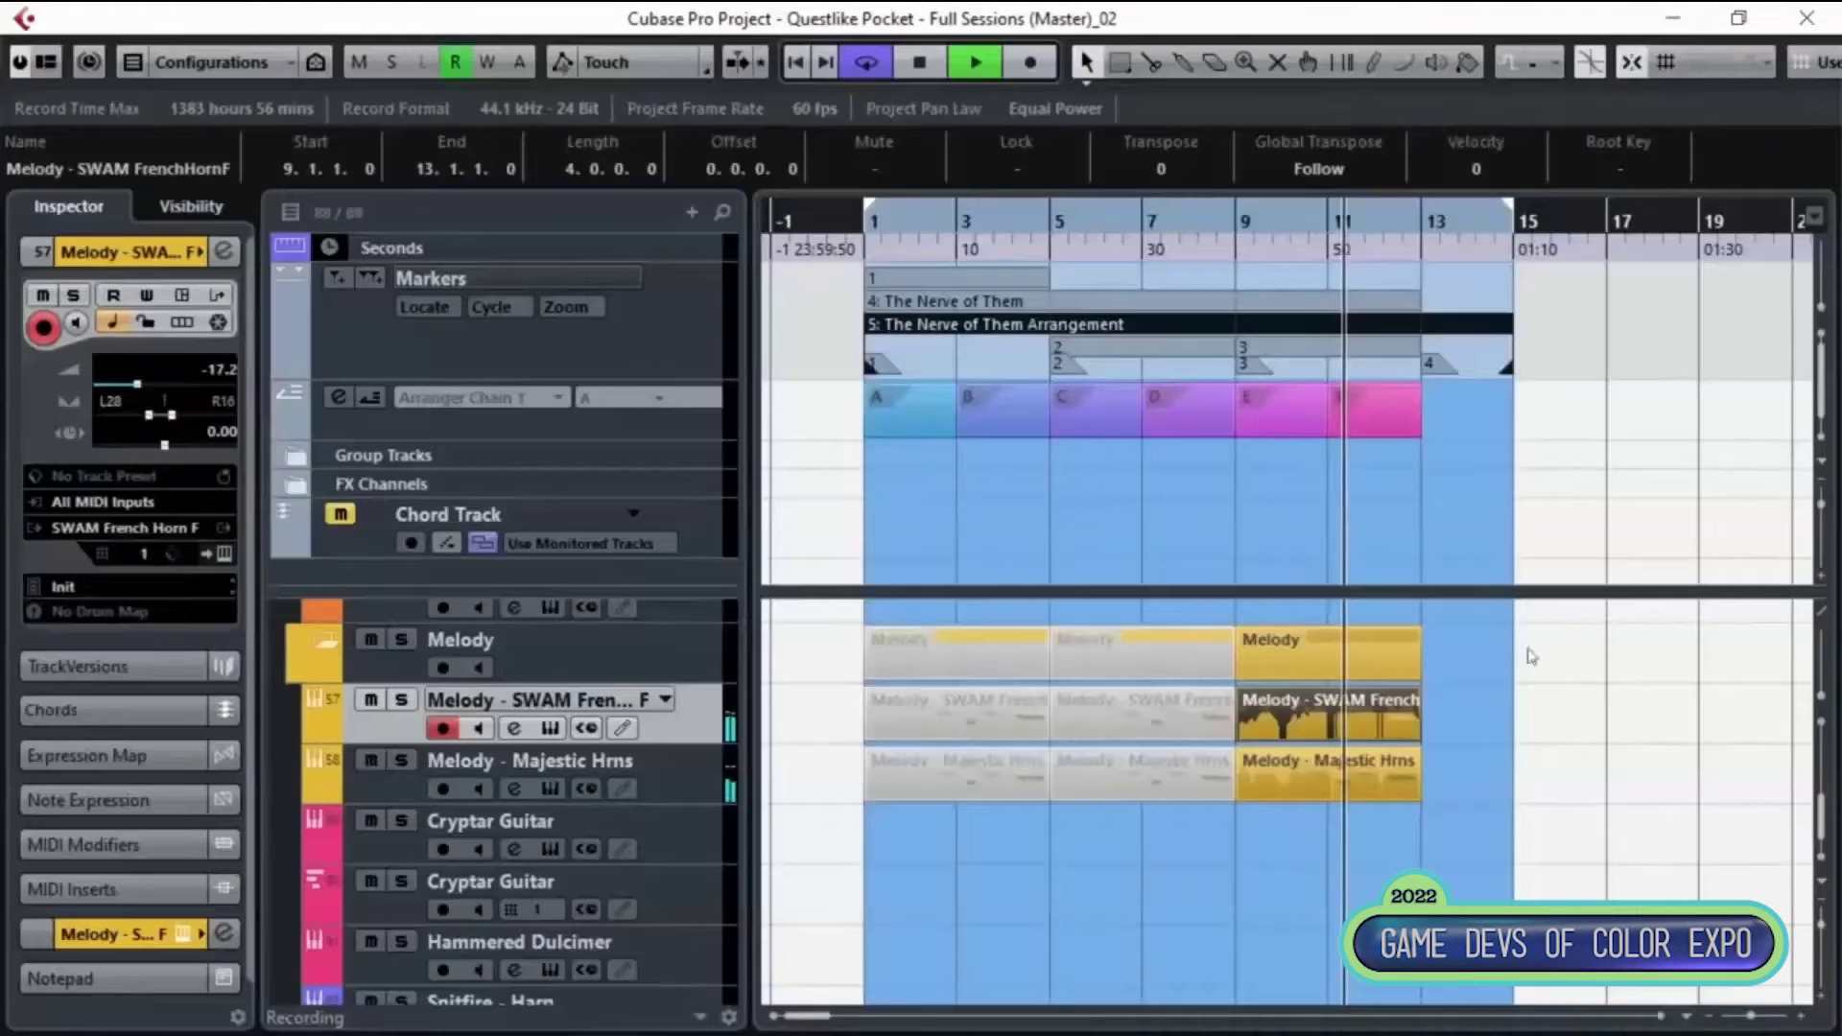
double_click(1334, 761)
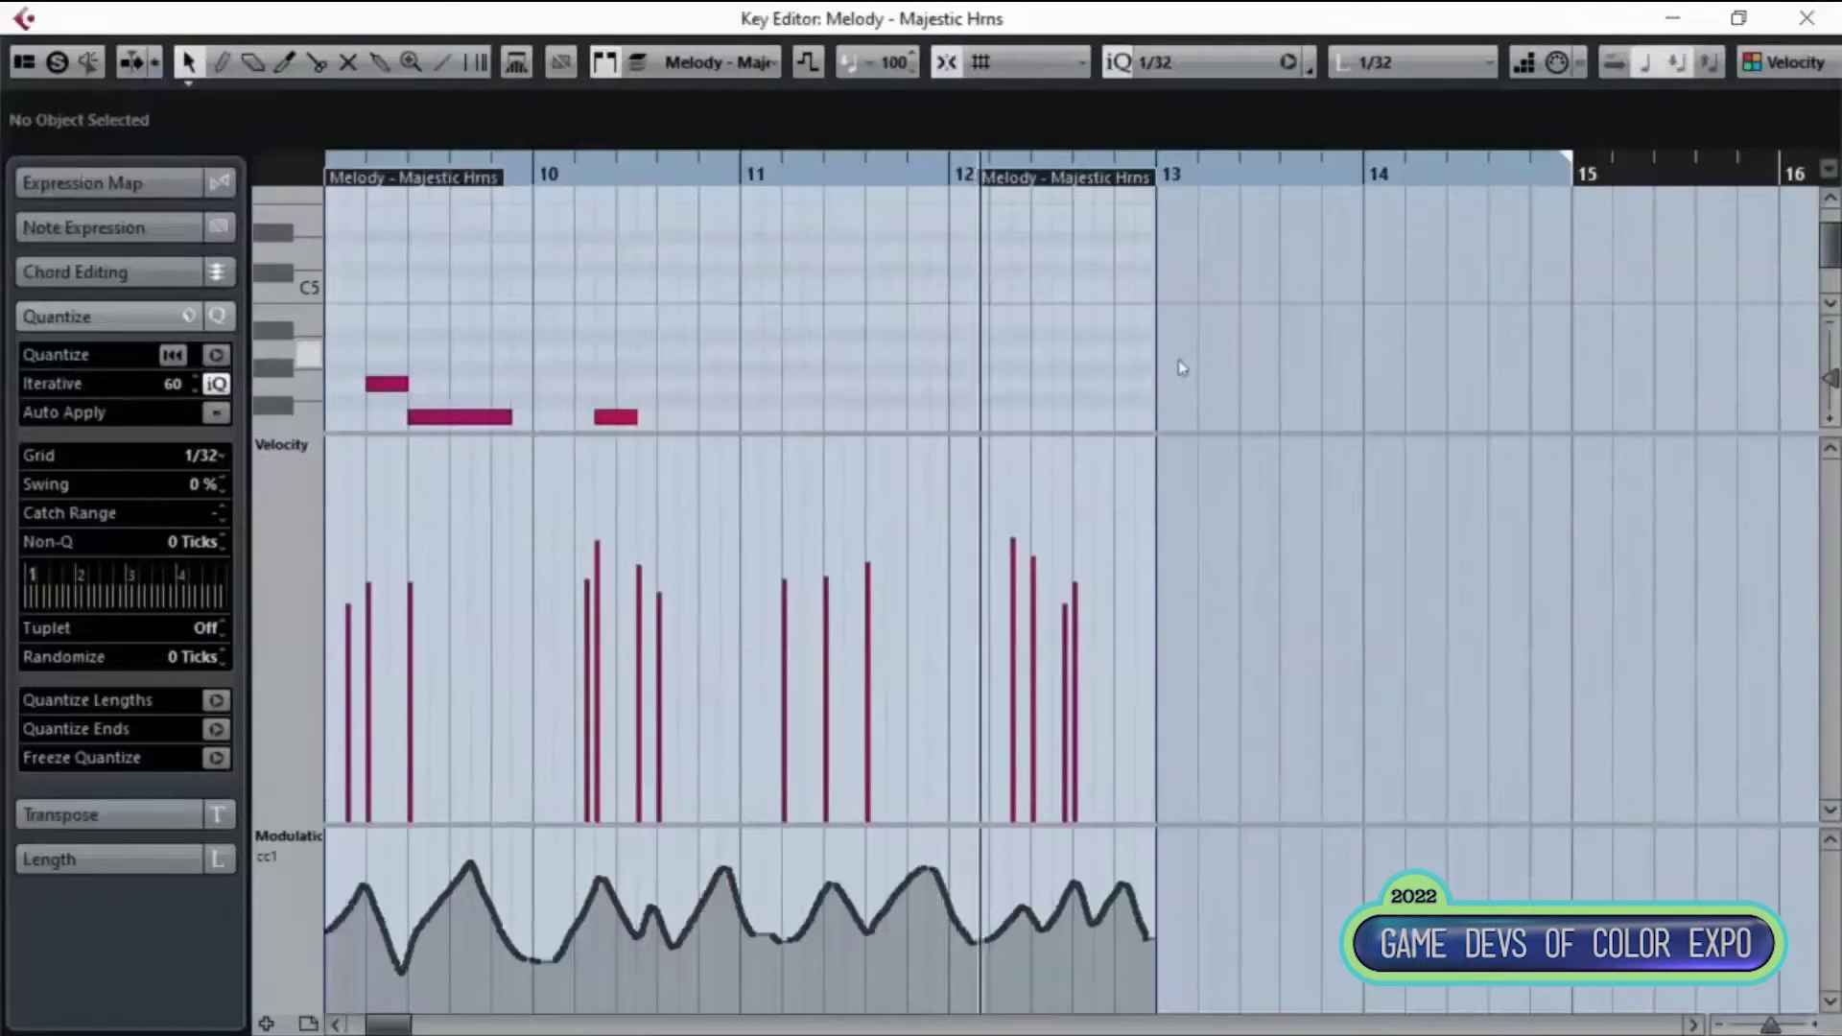
scroll(1017, 307, "down", 5)
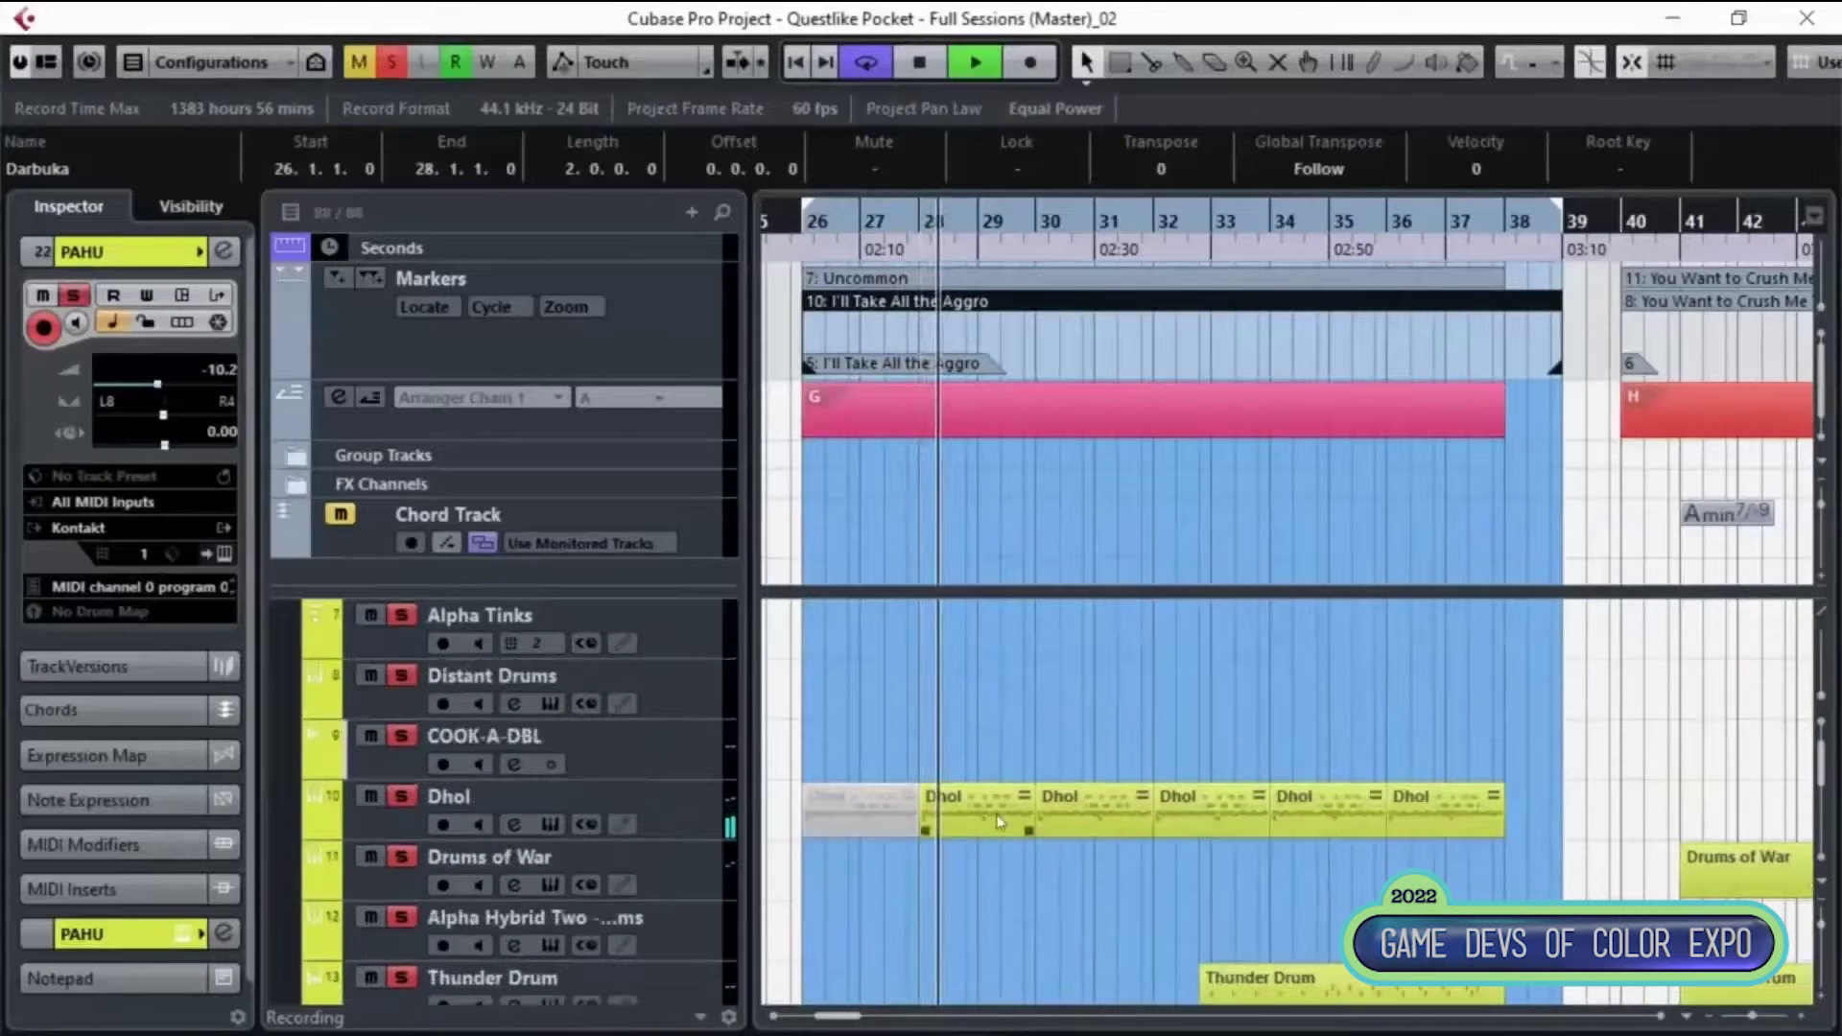
- Examine the Dhol part at bar 28 in the Key Editor, and look over the soloed percussion tracks down to the bass
double_click(1022, 809)
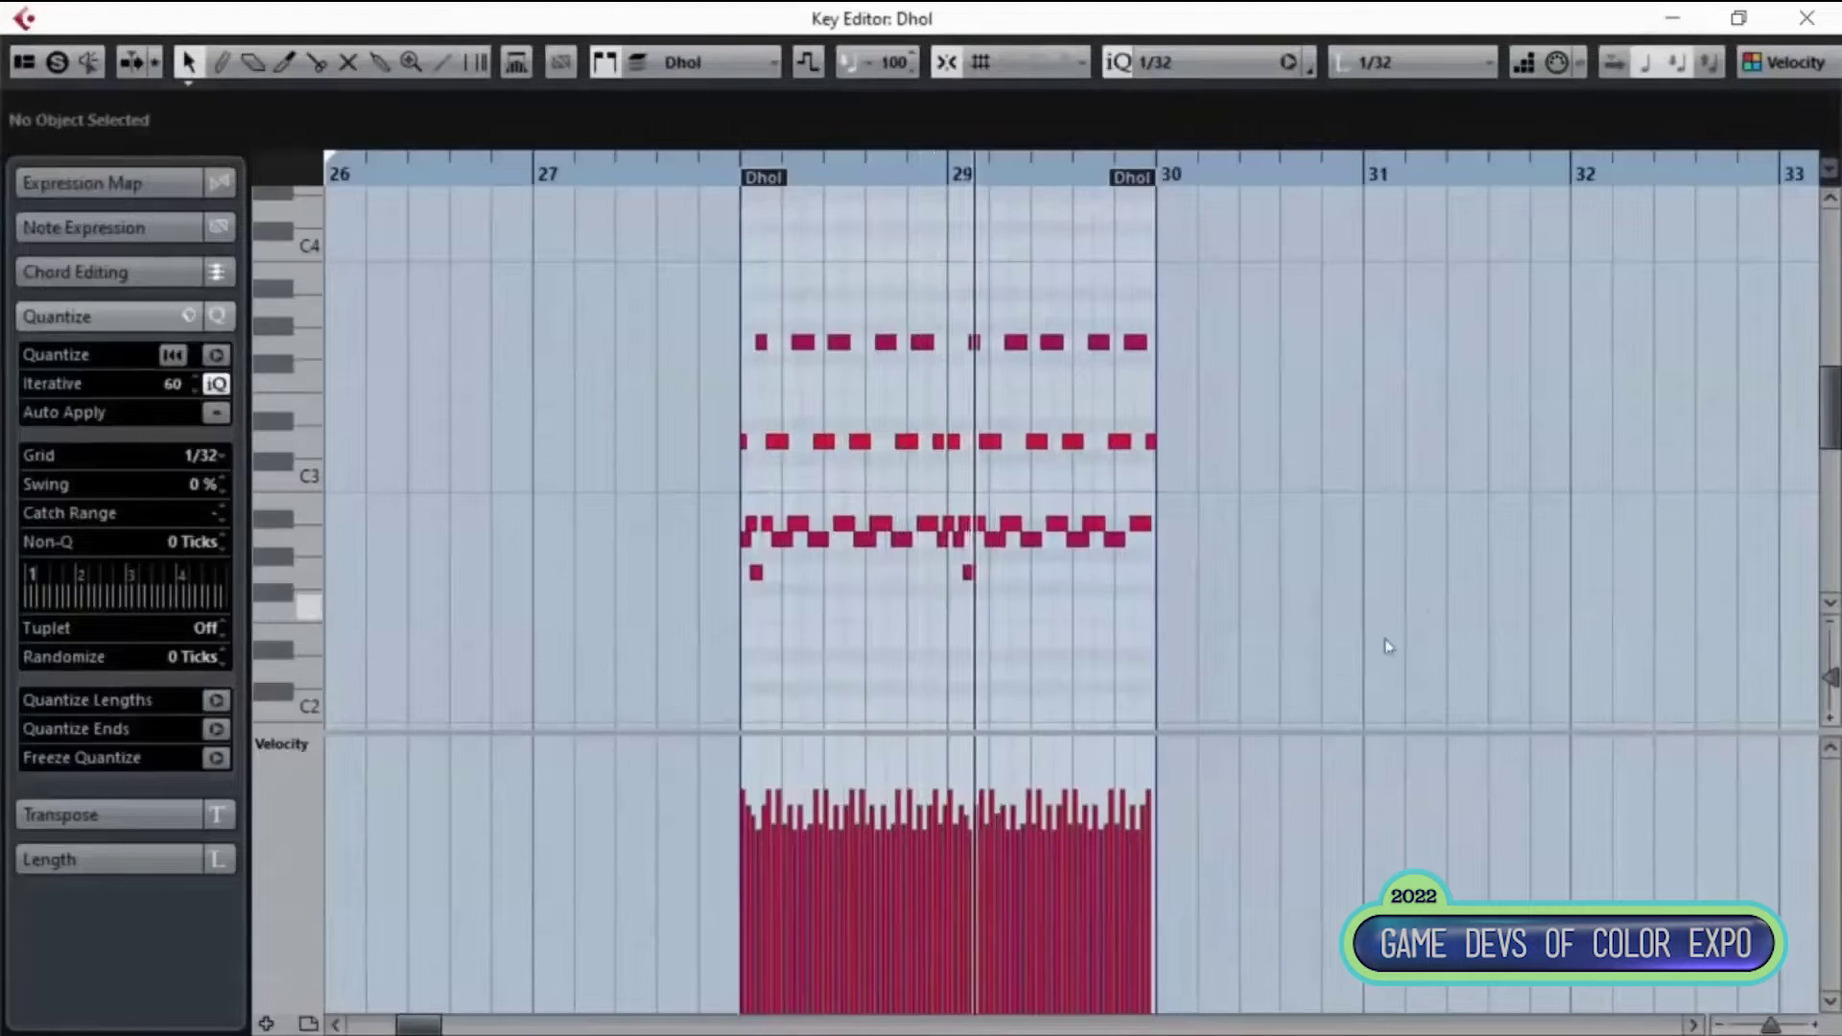
left_click(1674, 19)
scroll(1286, 646, "up", 5)
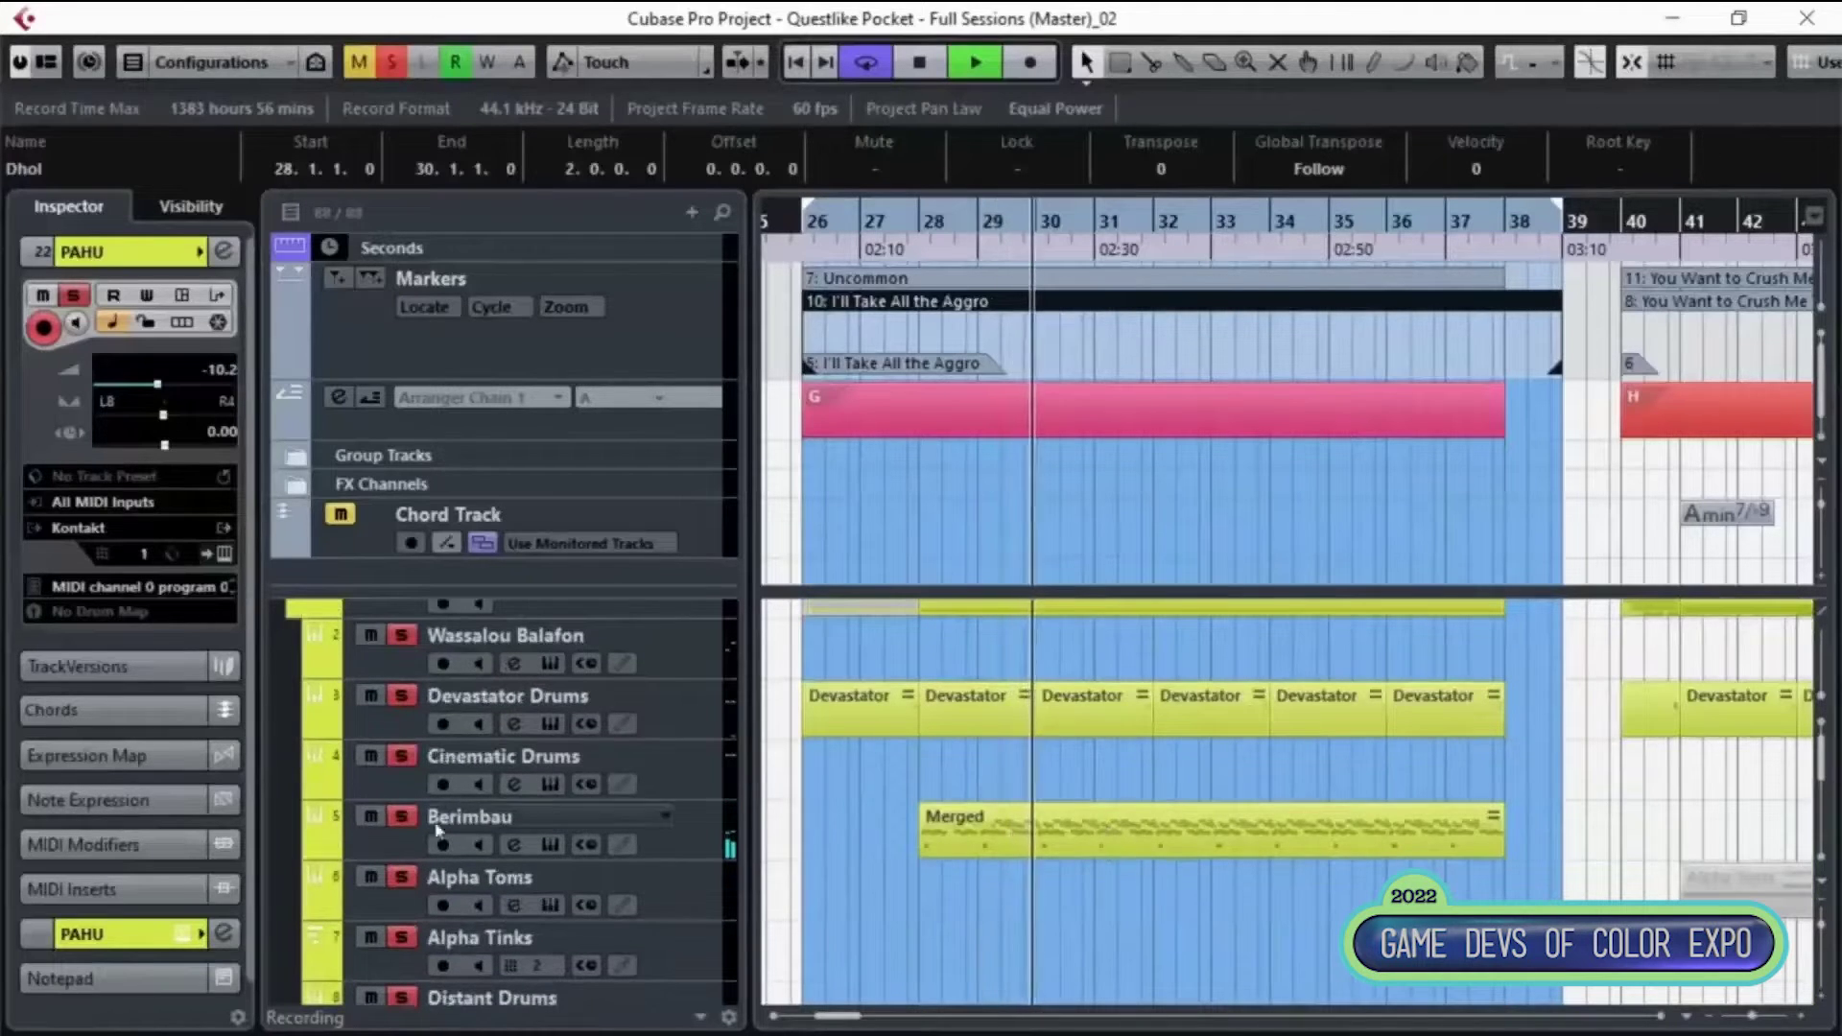
scroll(703, 850, "down", 3)
scroll(704, 850, "down", 5)
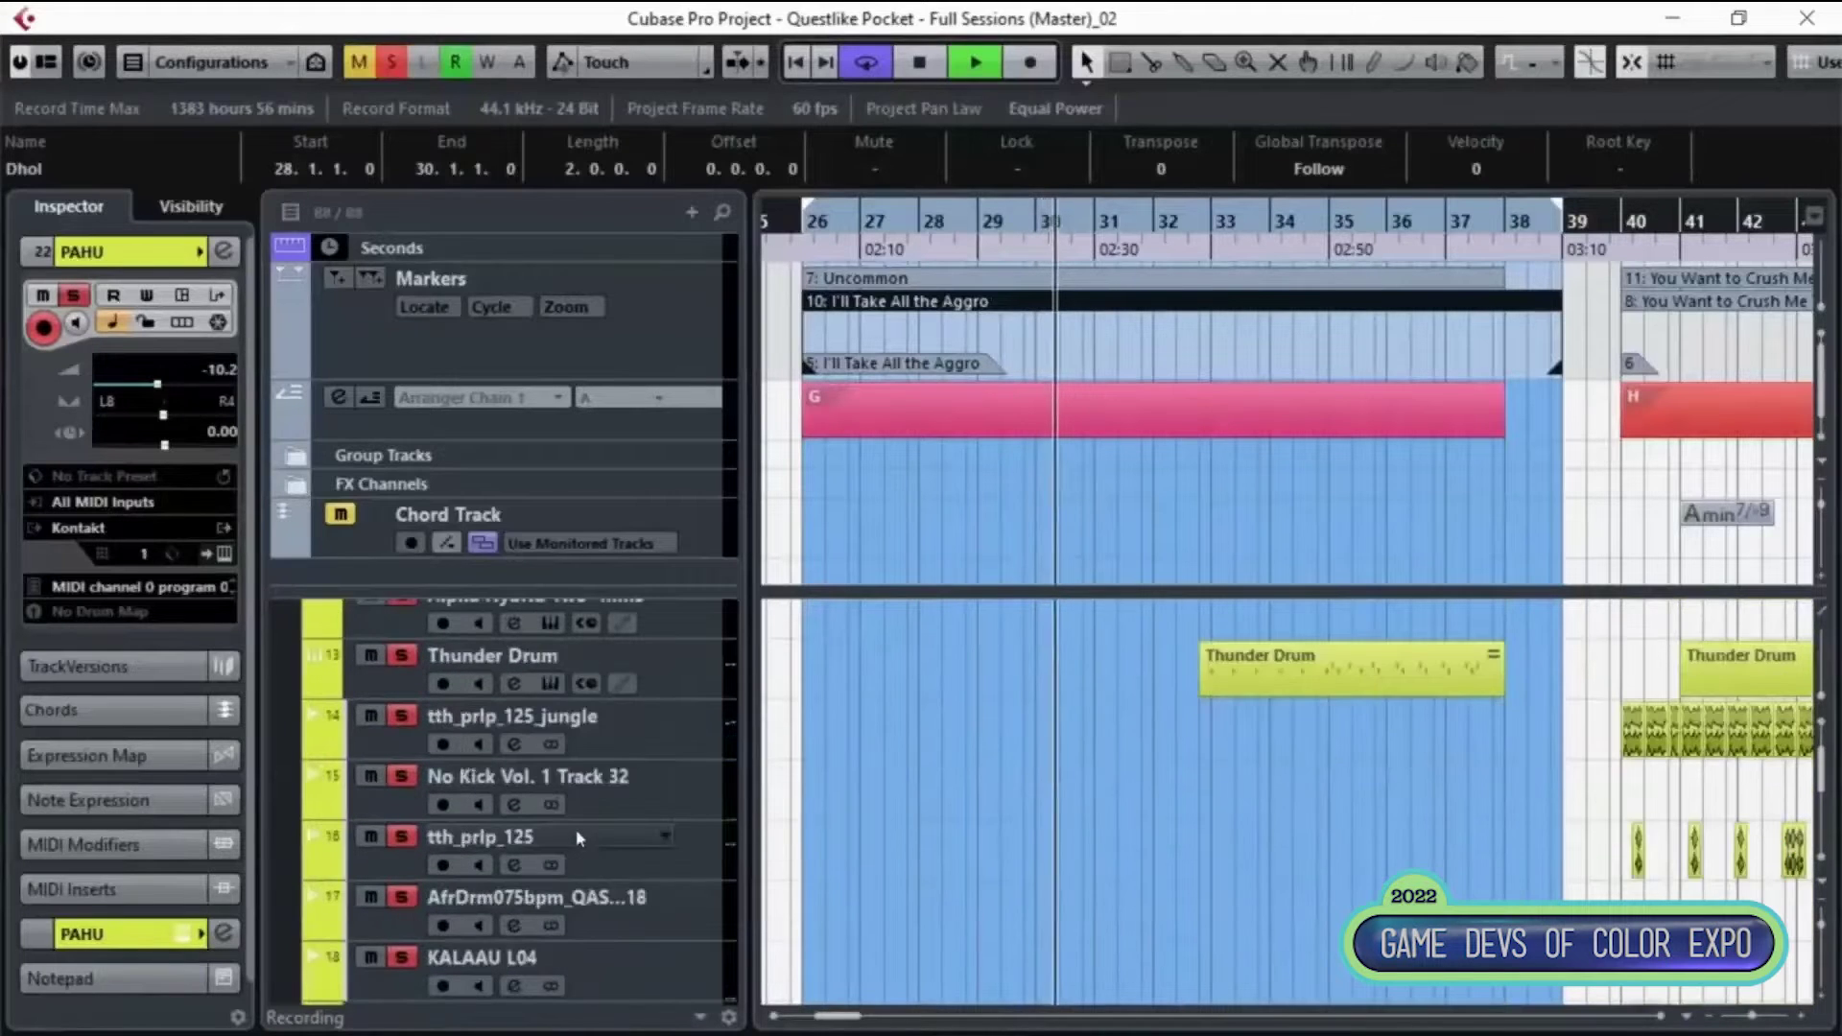
scroll(576, 829, "down", 5)
scroll(1195, 819, "down", 10)
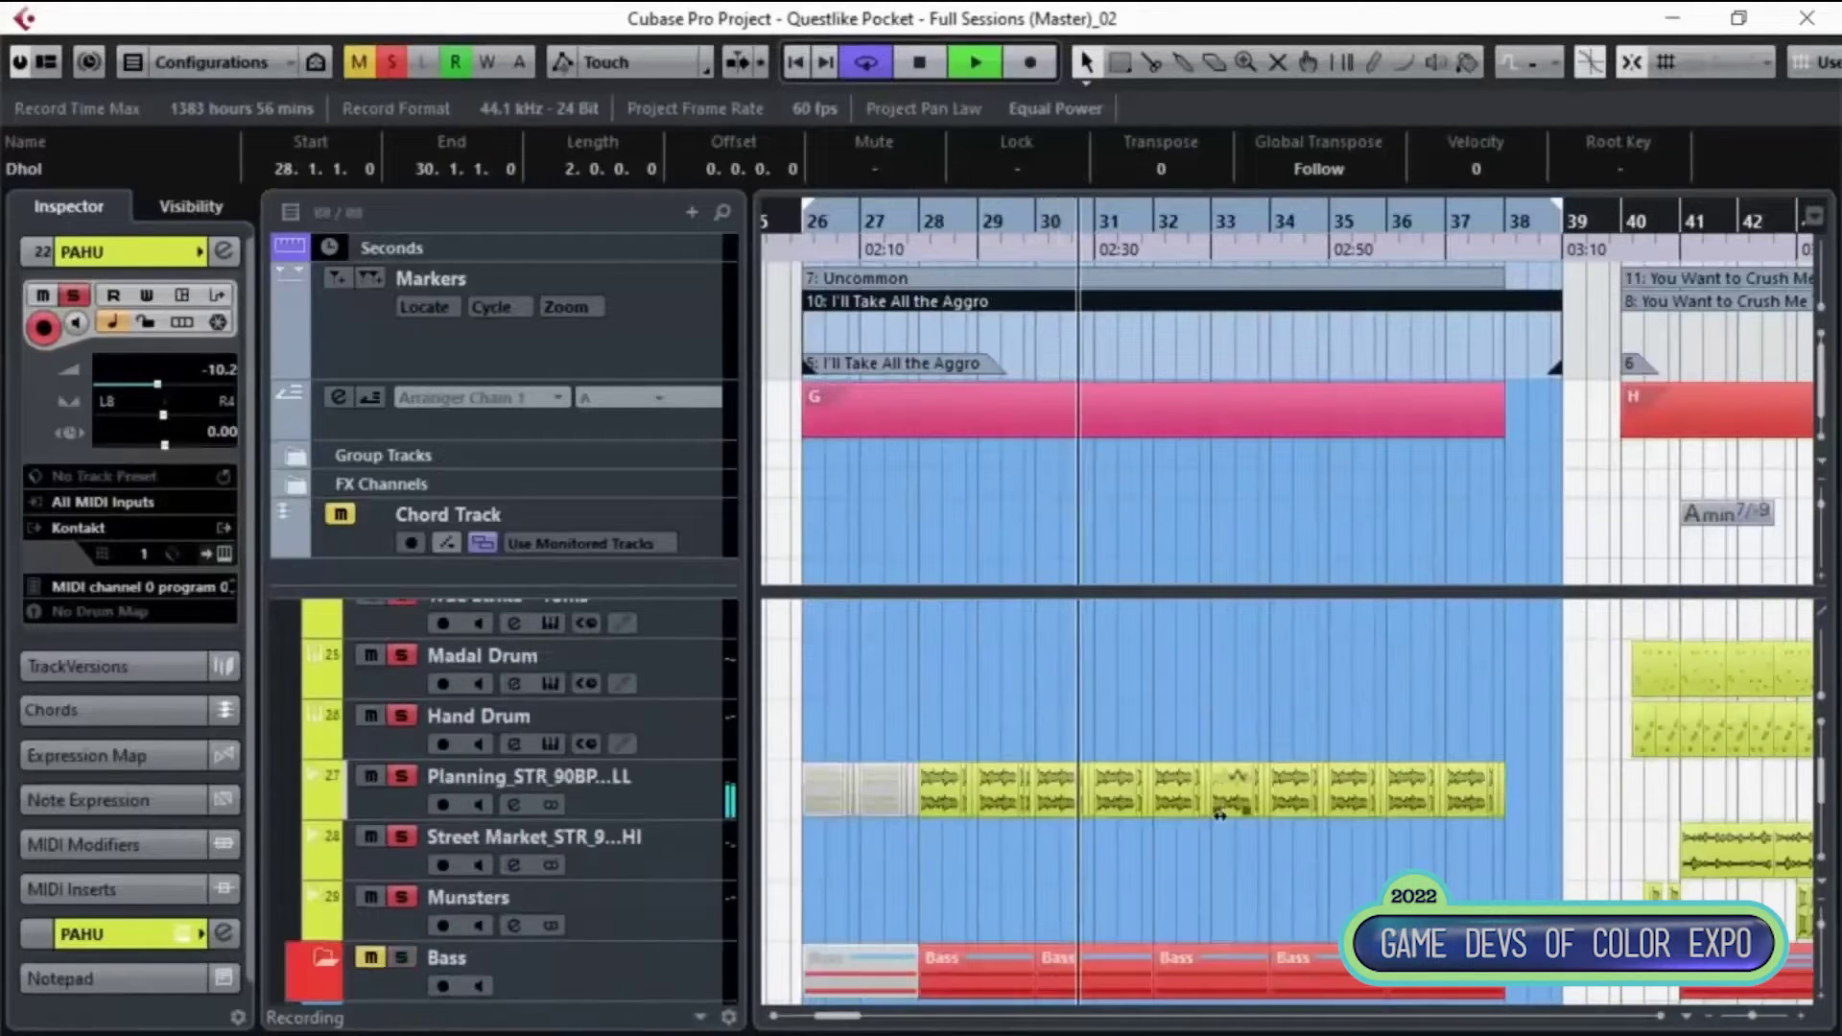
scroll(1219, 812, "down", 3)
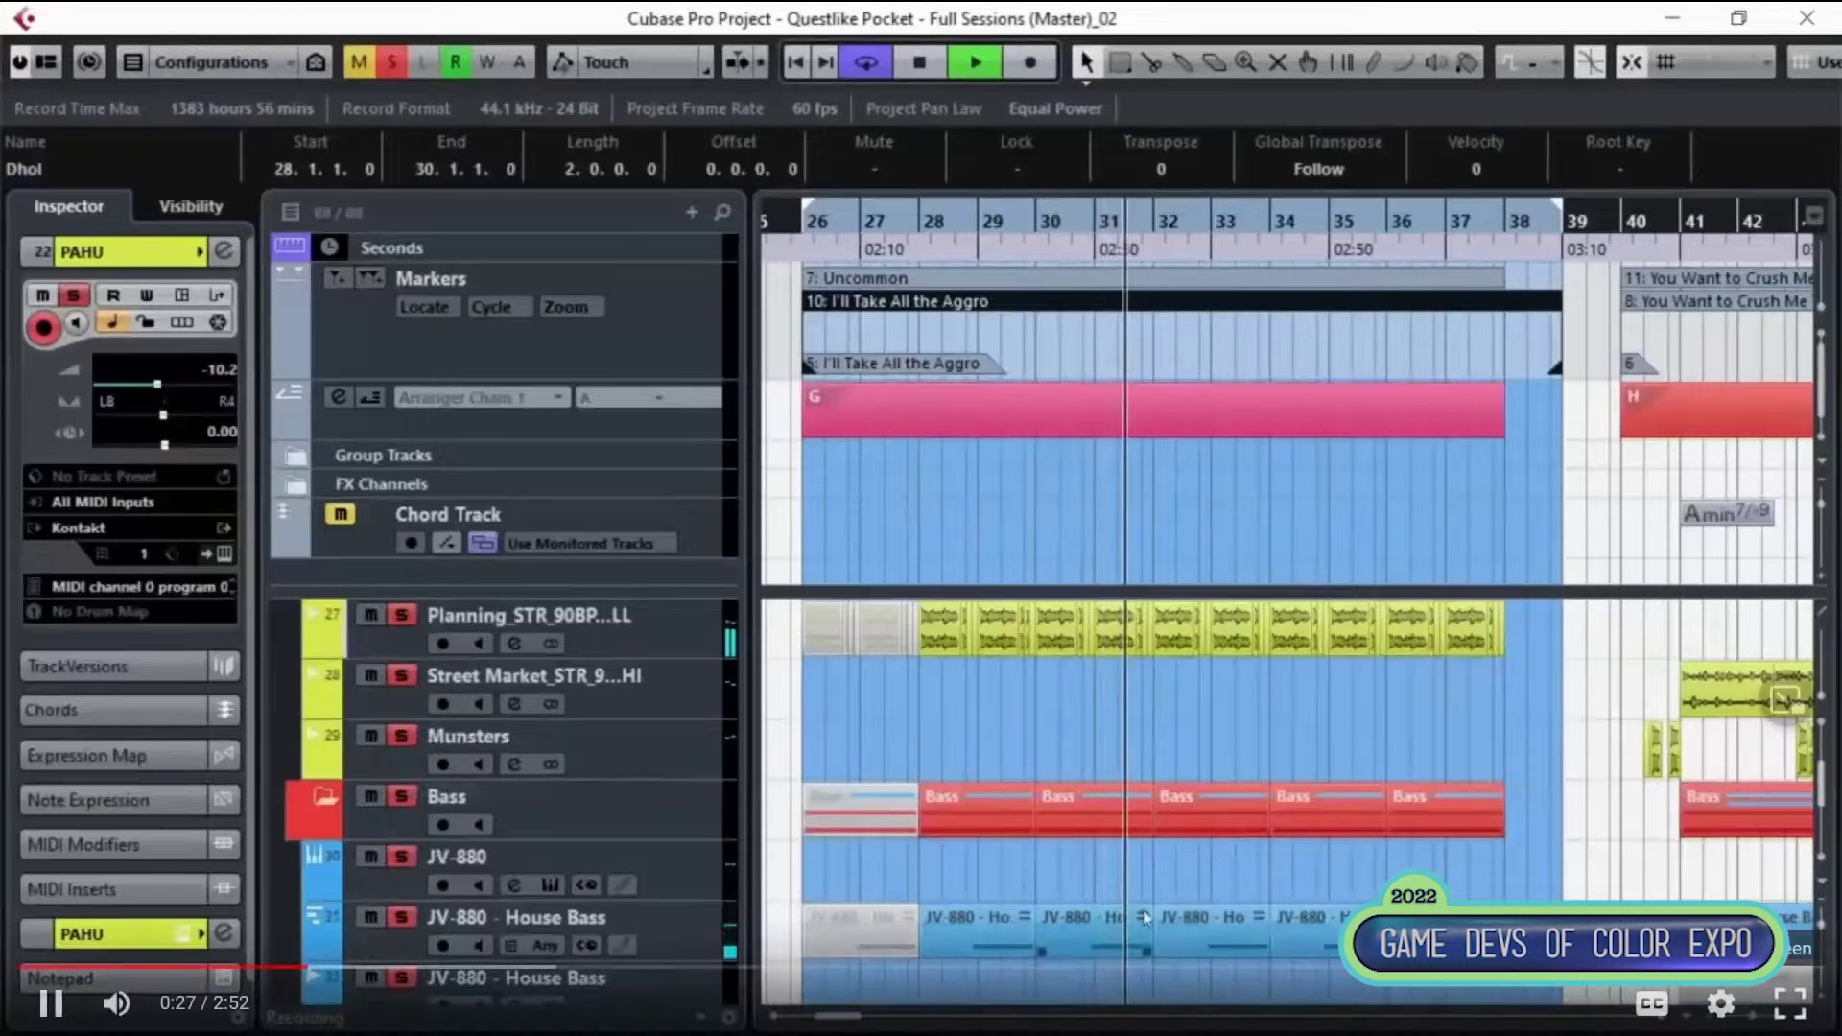
scroll(1290, 817, "down", 2)
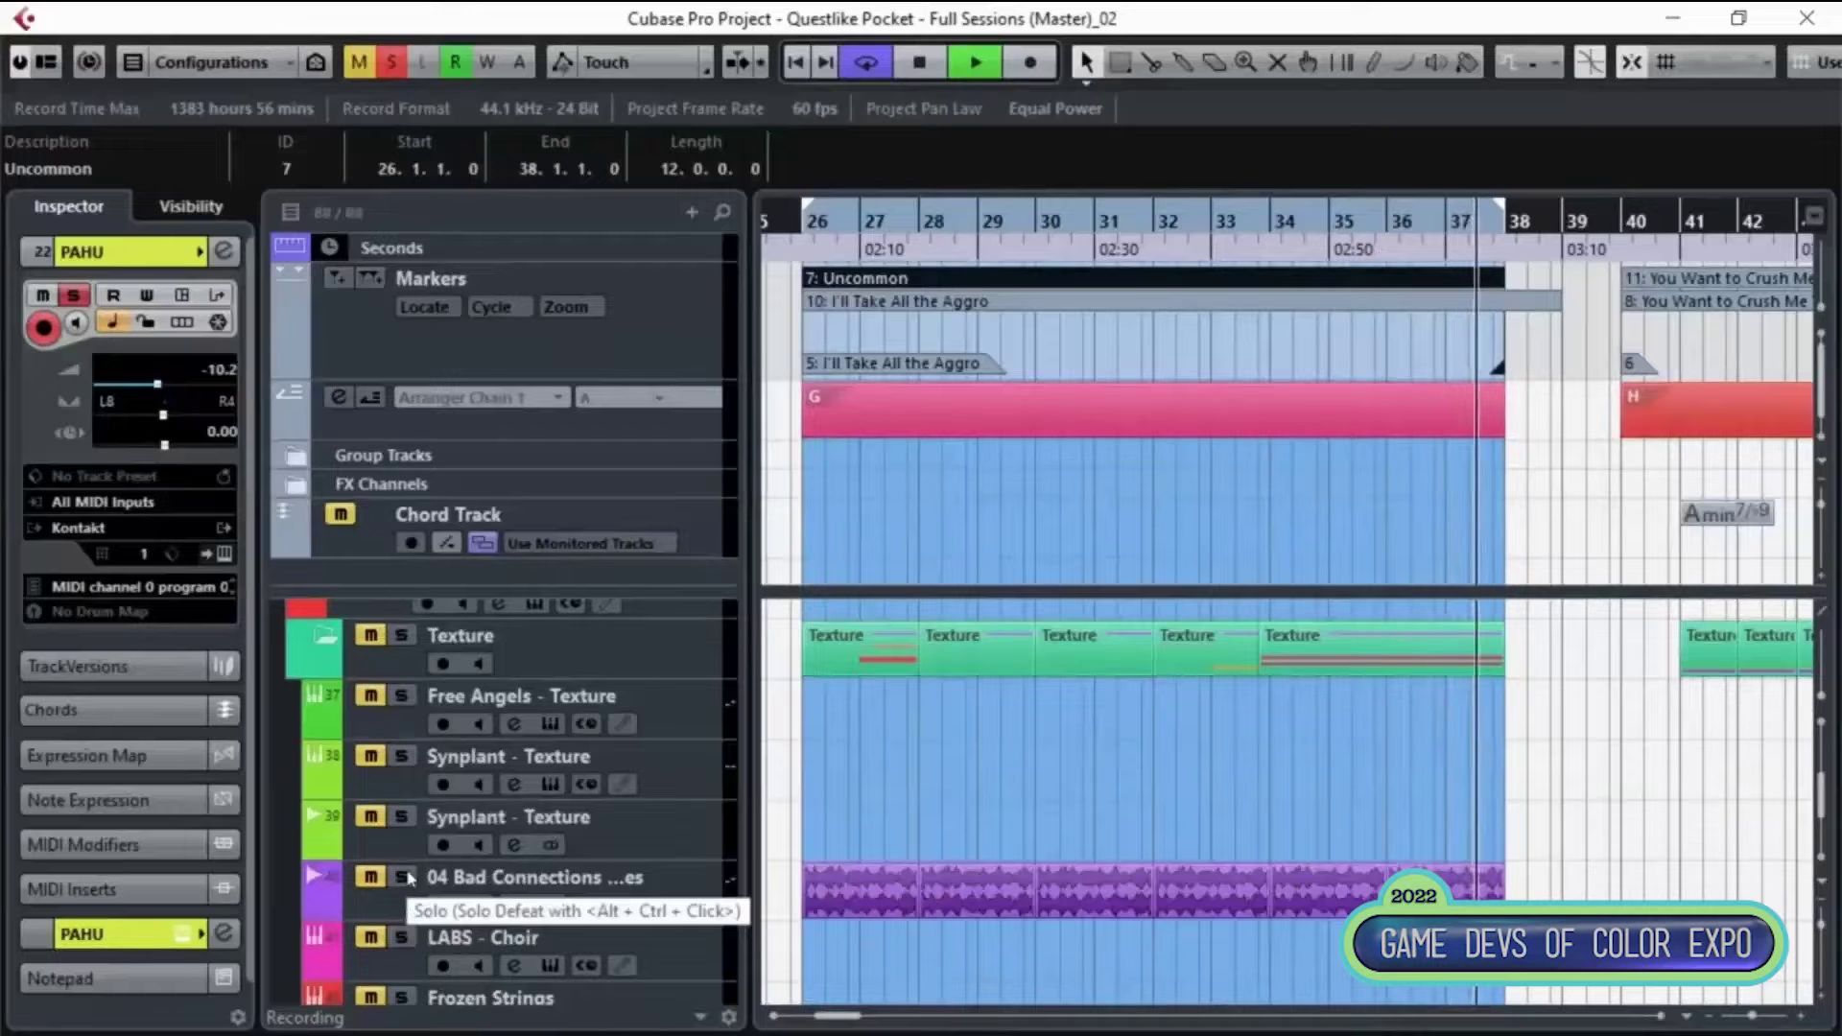
- Solo the 04 Bad Connections texture loop and the New Age Bass I track
left_click(404, 876)
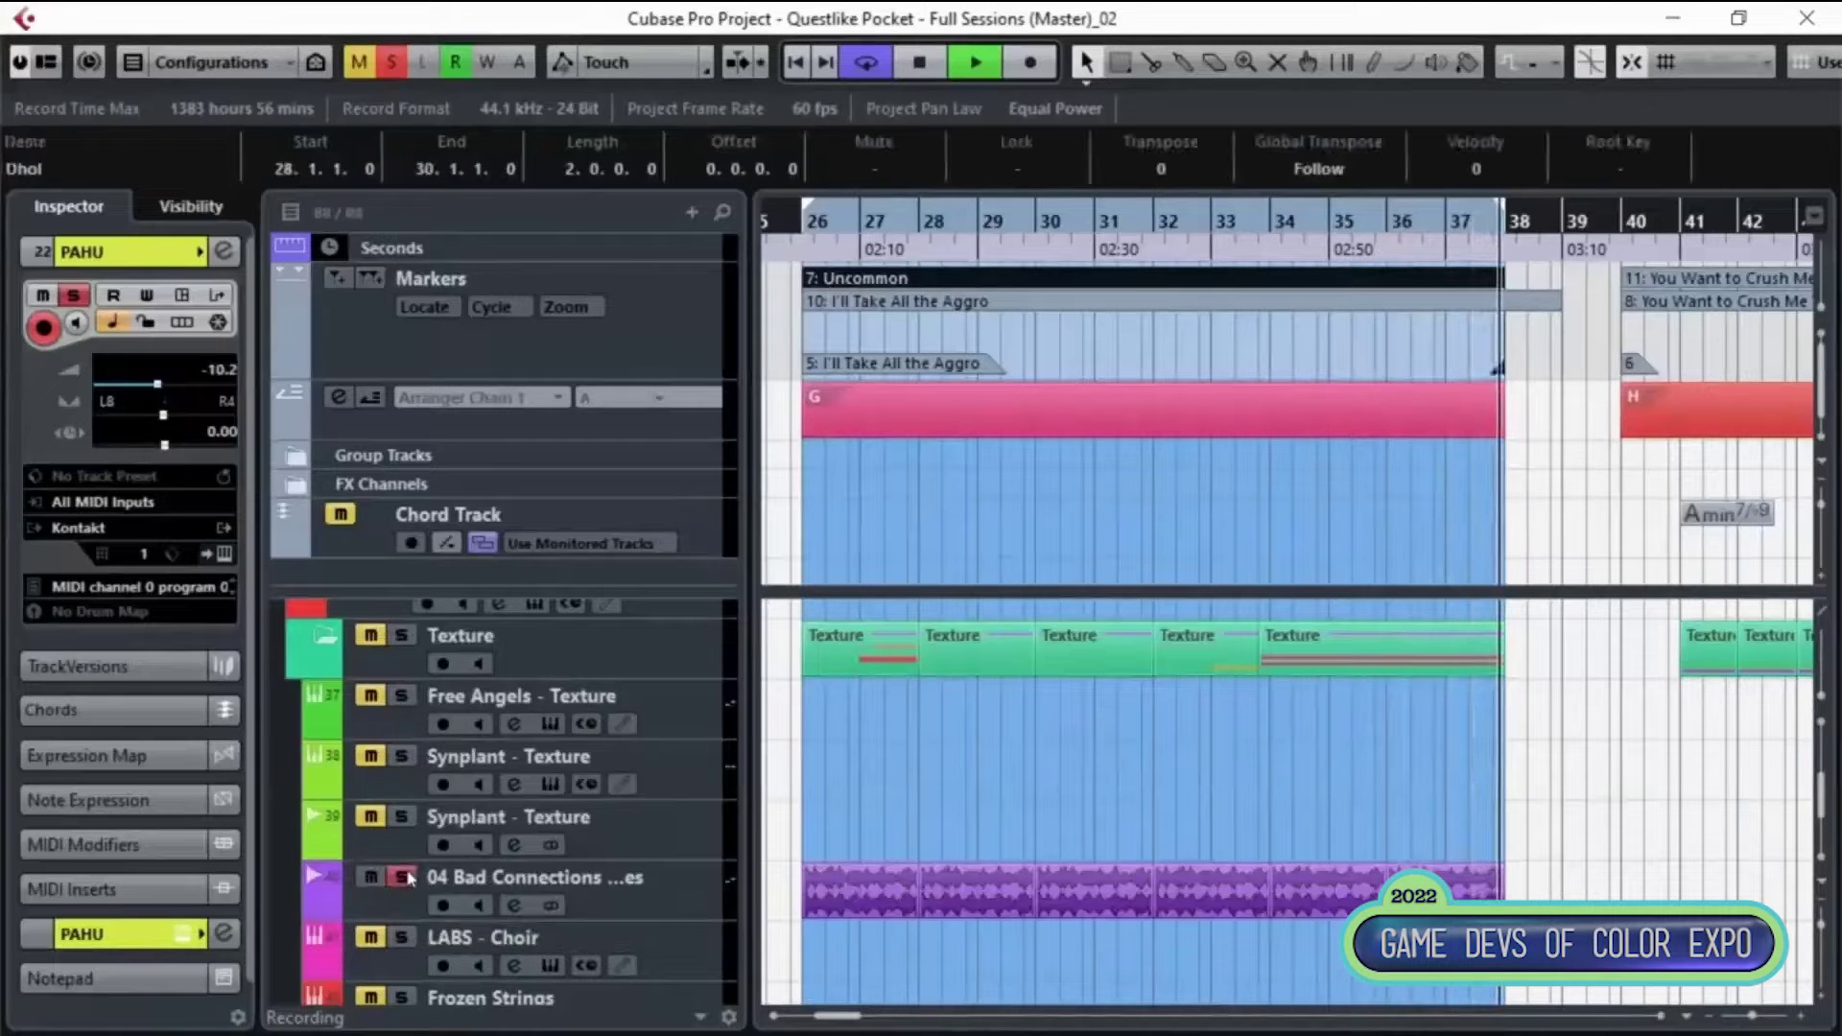
scroll(914, 832, "down", 6)
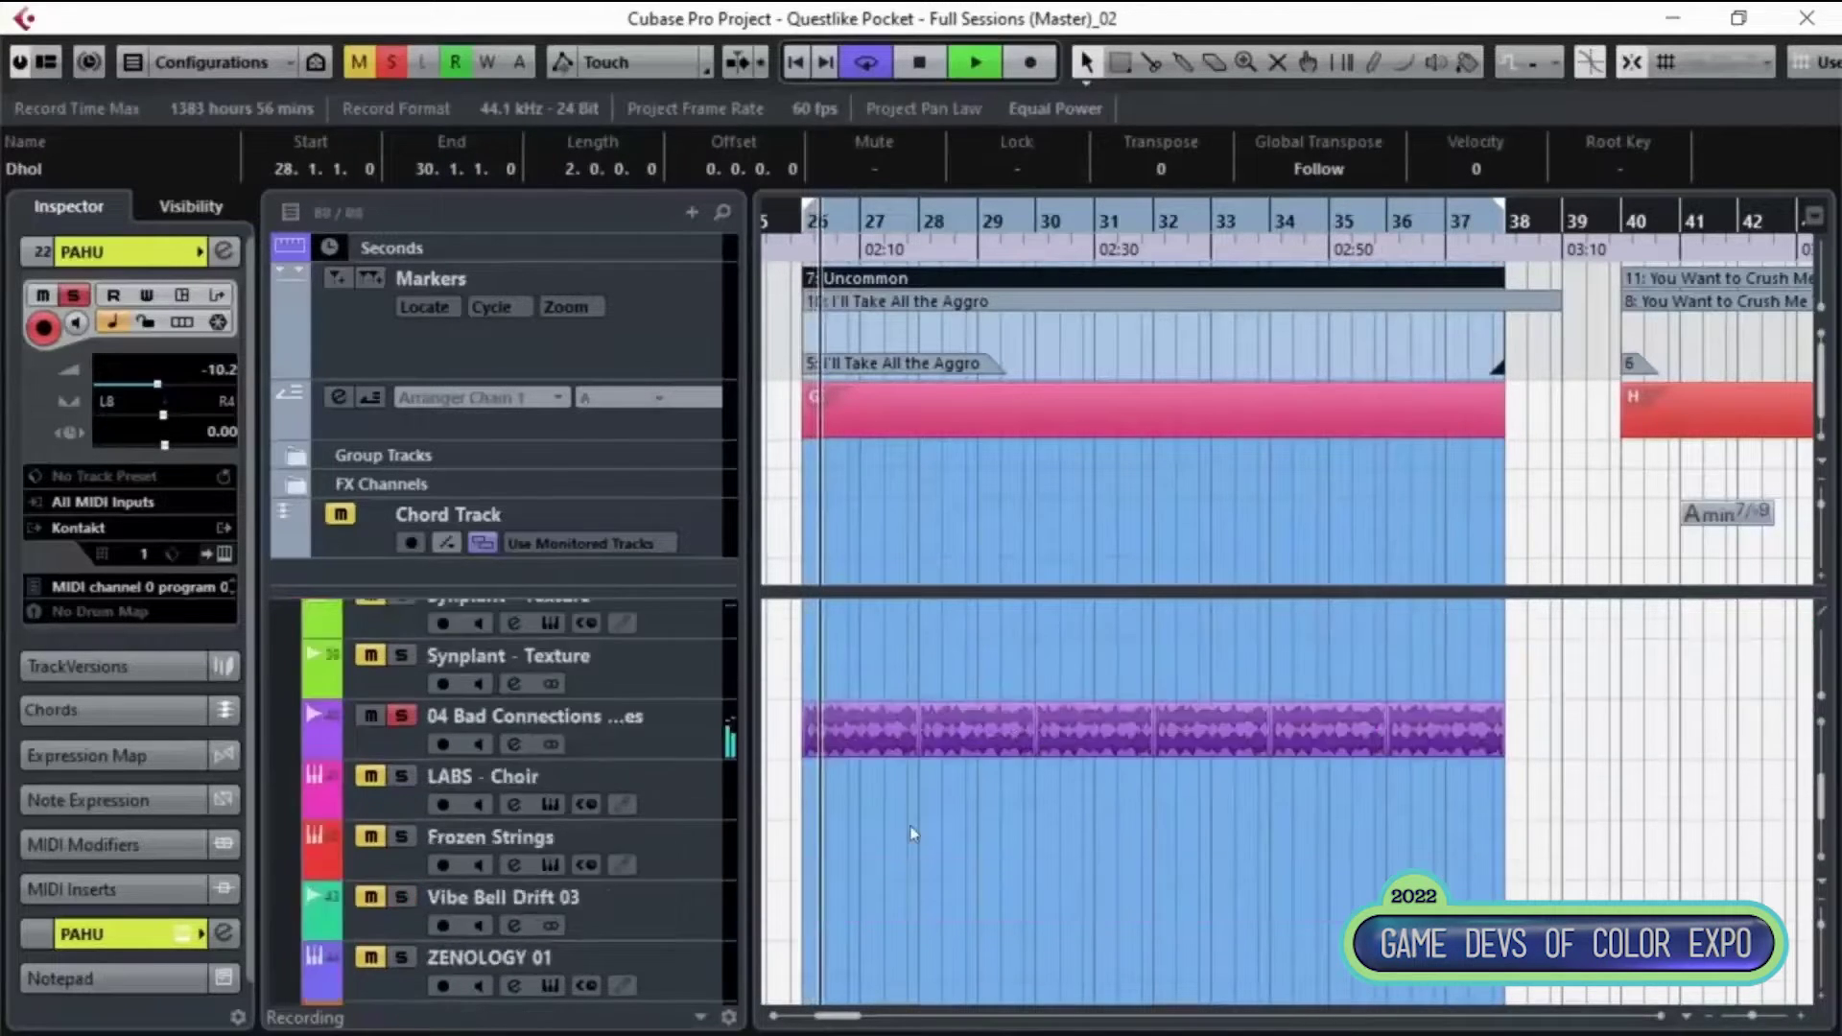
left_click(406, 775)
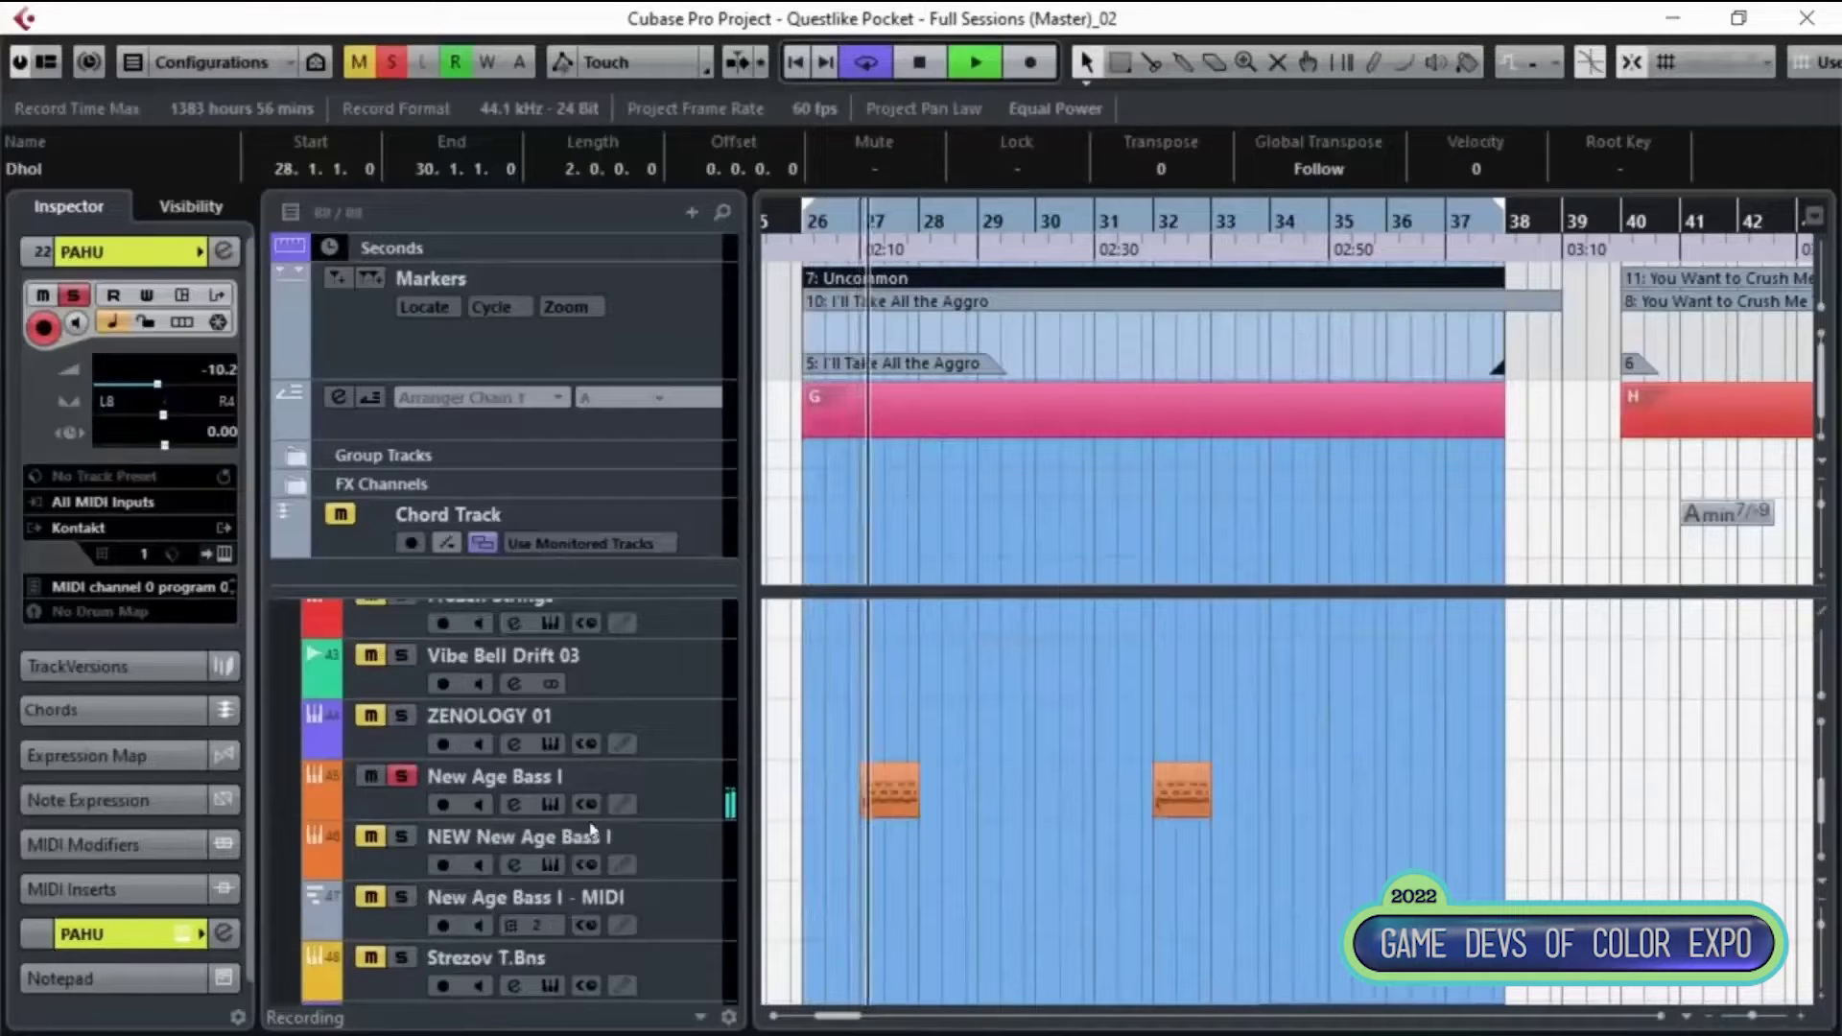
- Solo the BARBITON and Session Strings 2 cello/viola tracks as well
scroll(864, 782, "down", 5)
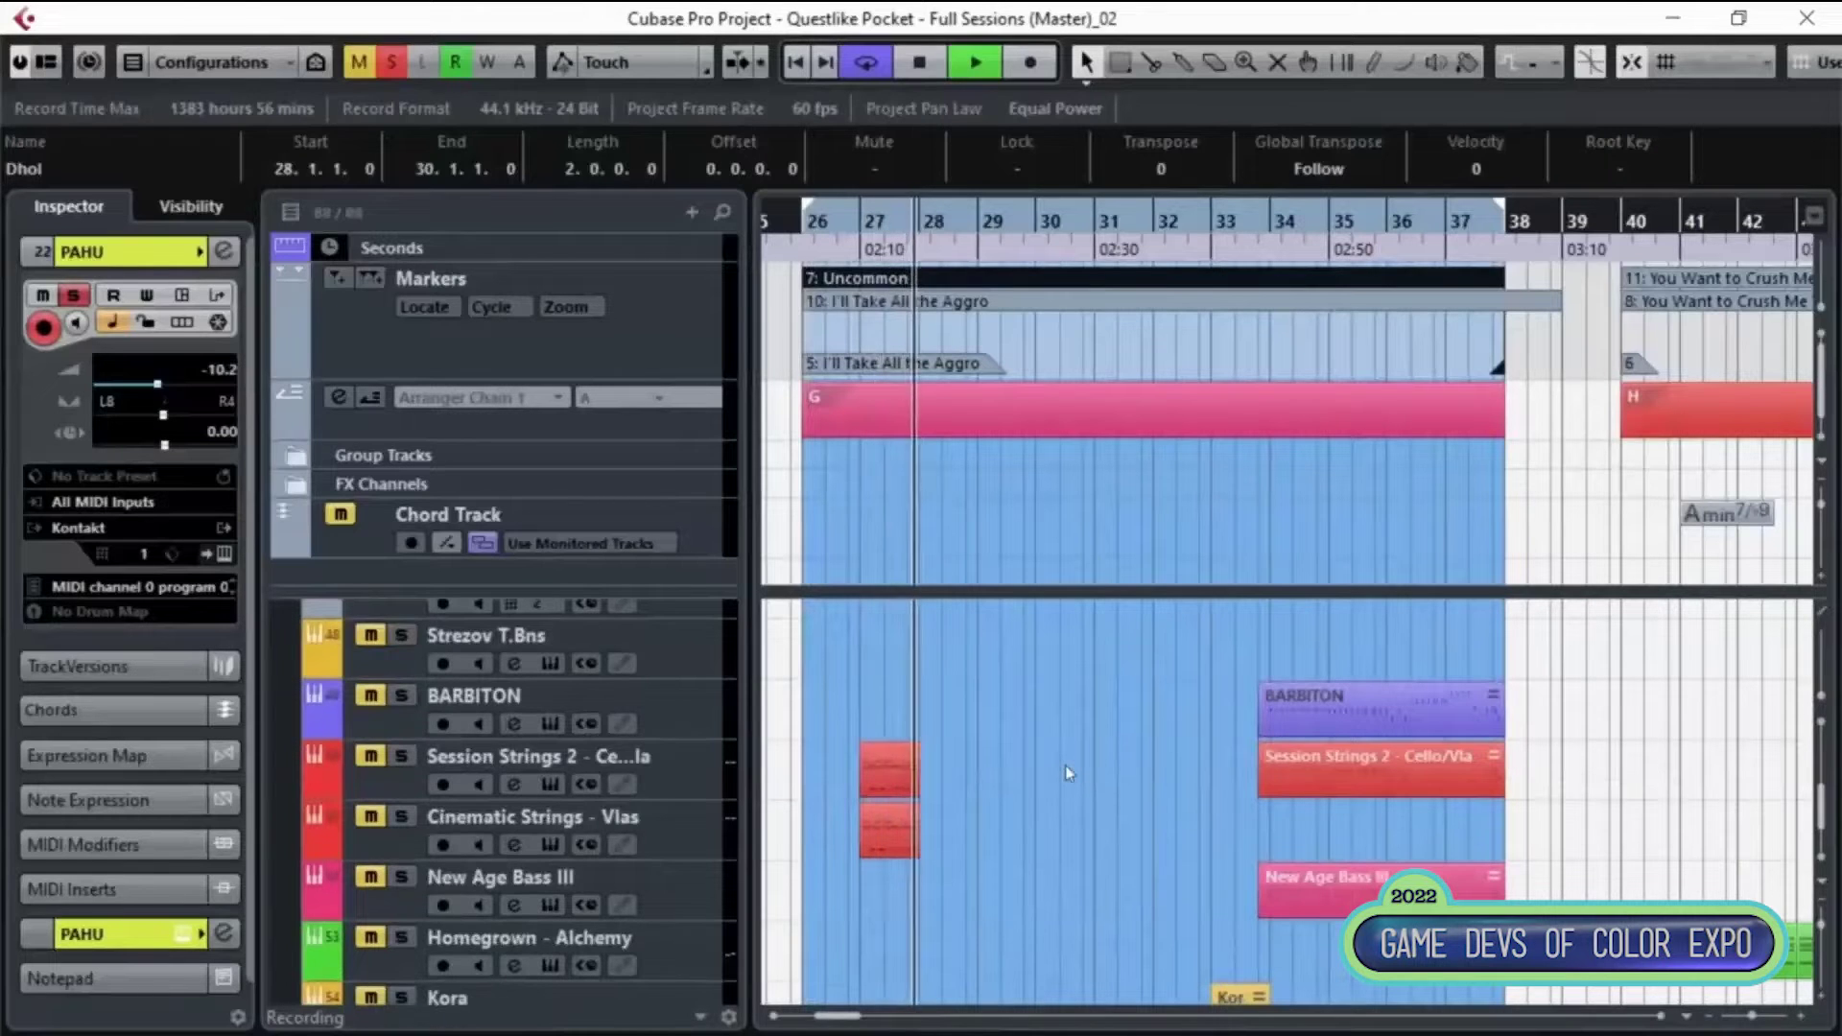
scroll(1068, 774, "down", 4)
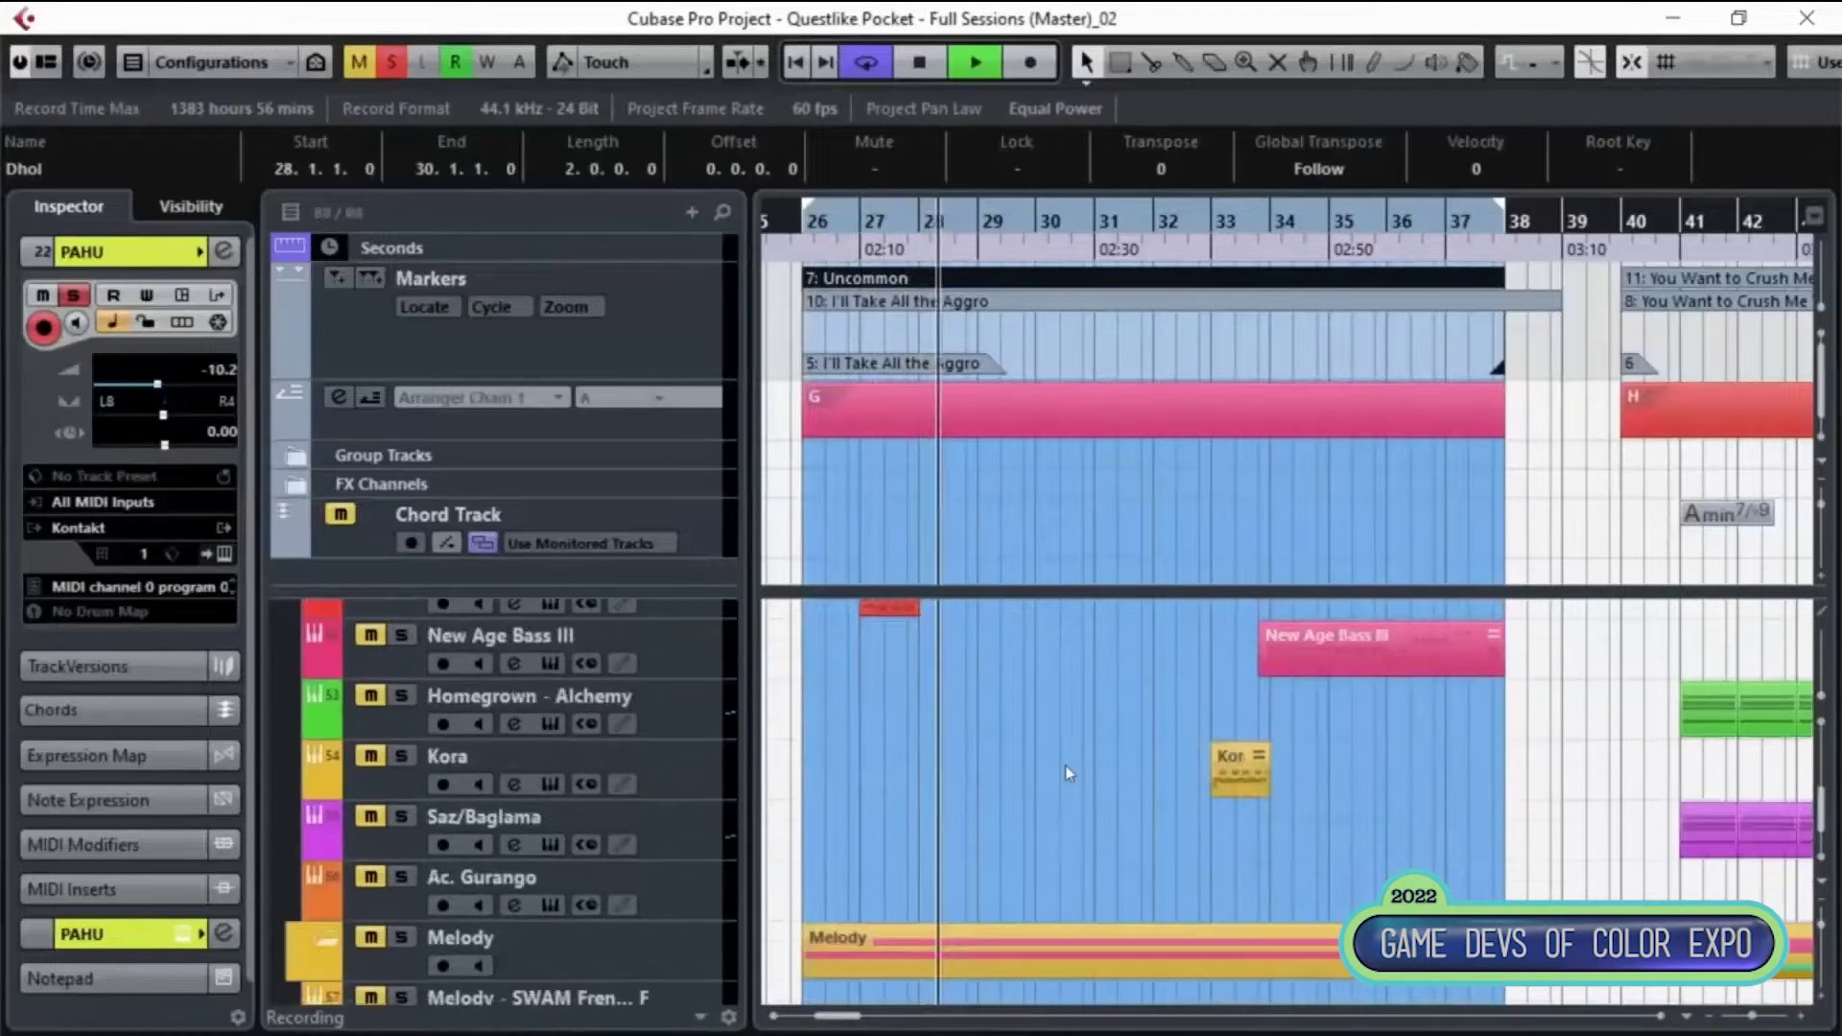
scroll(508, 758, "up", 2)
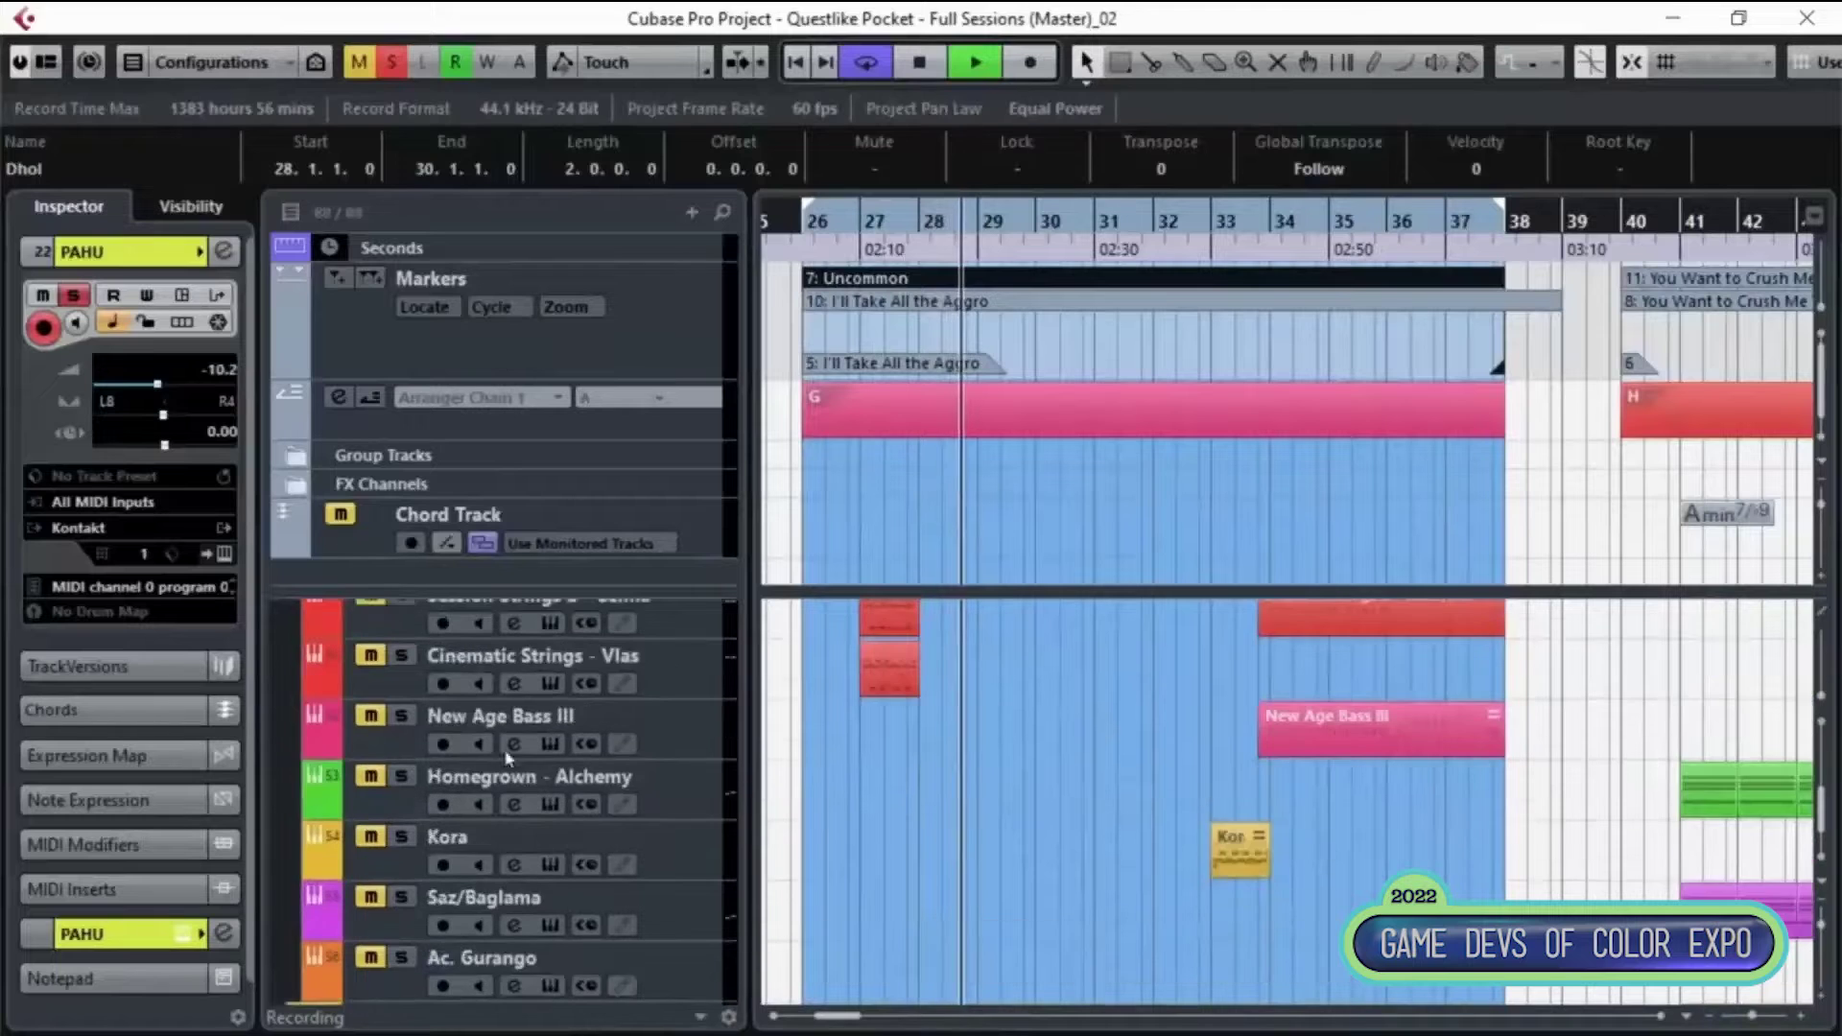
scroll(570, 695, "up", 2)
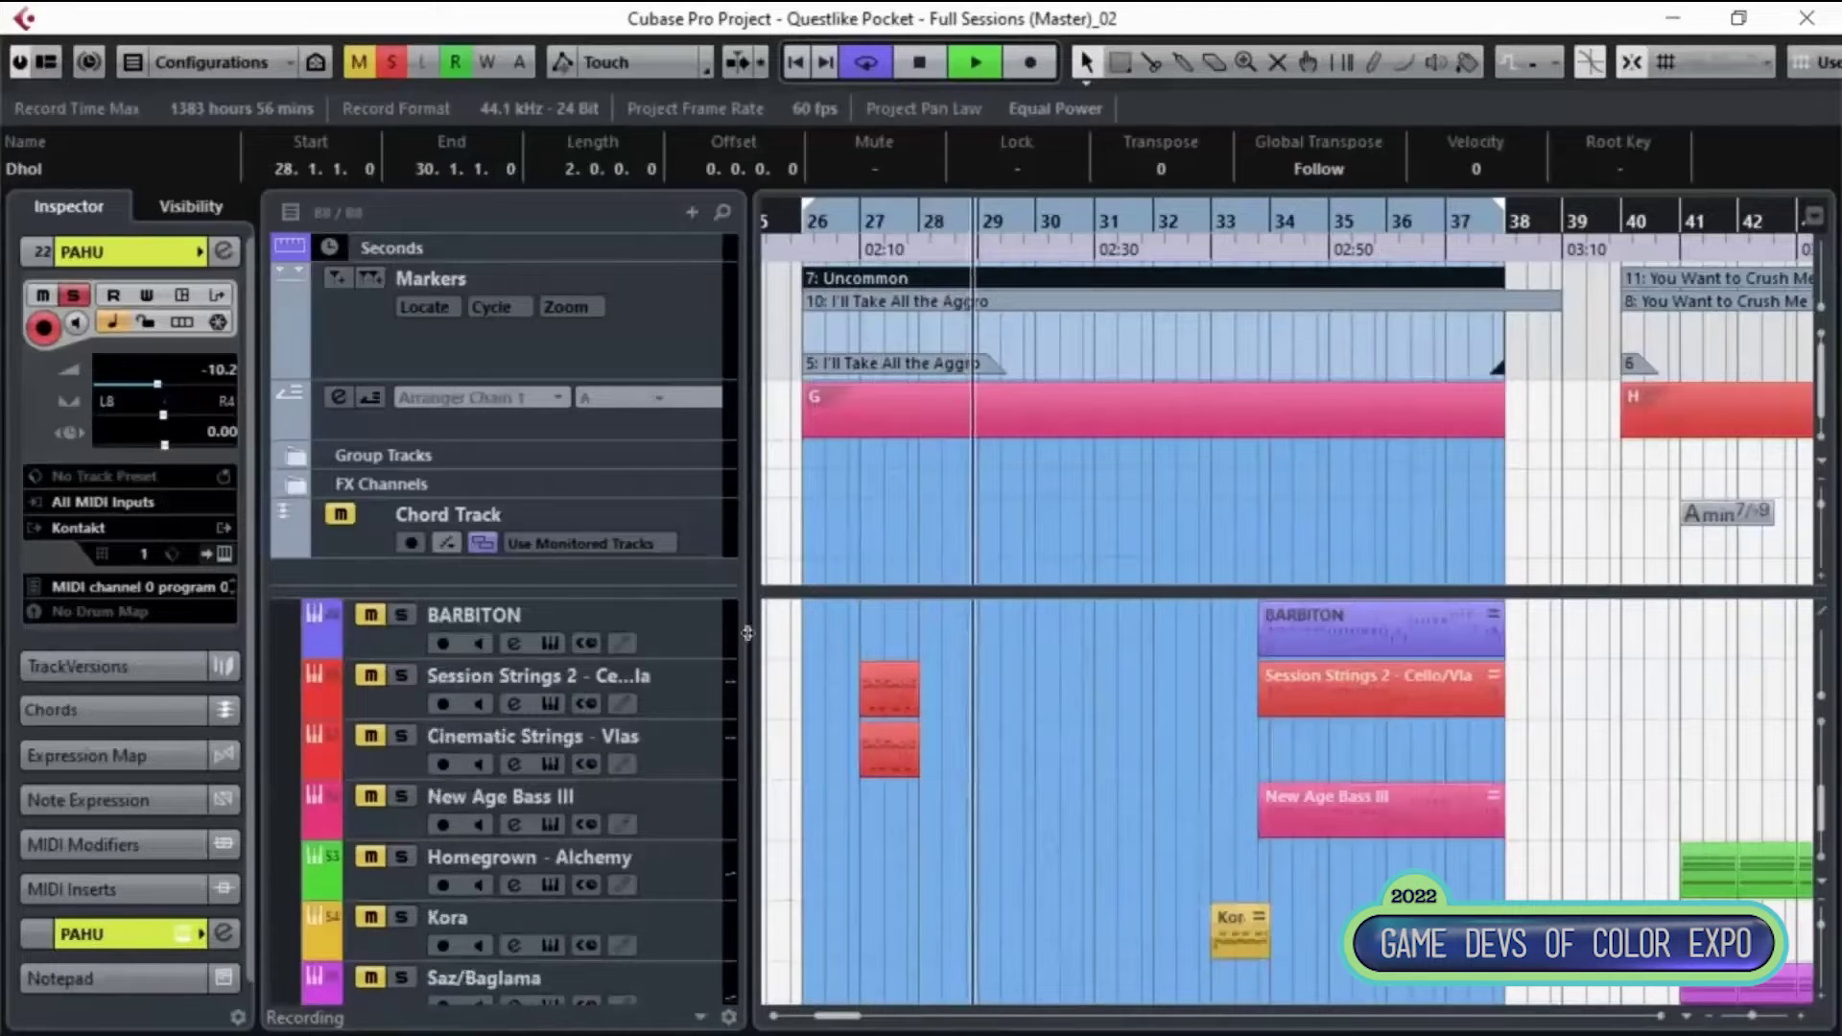
left_click(411, 619)
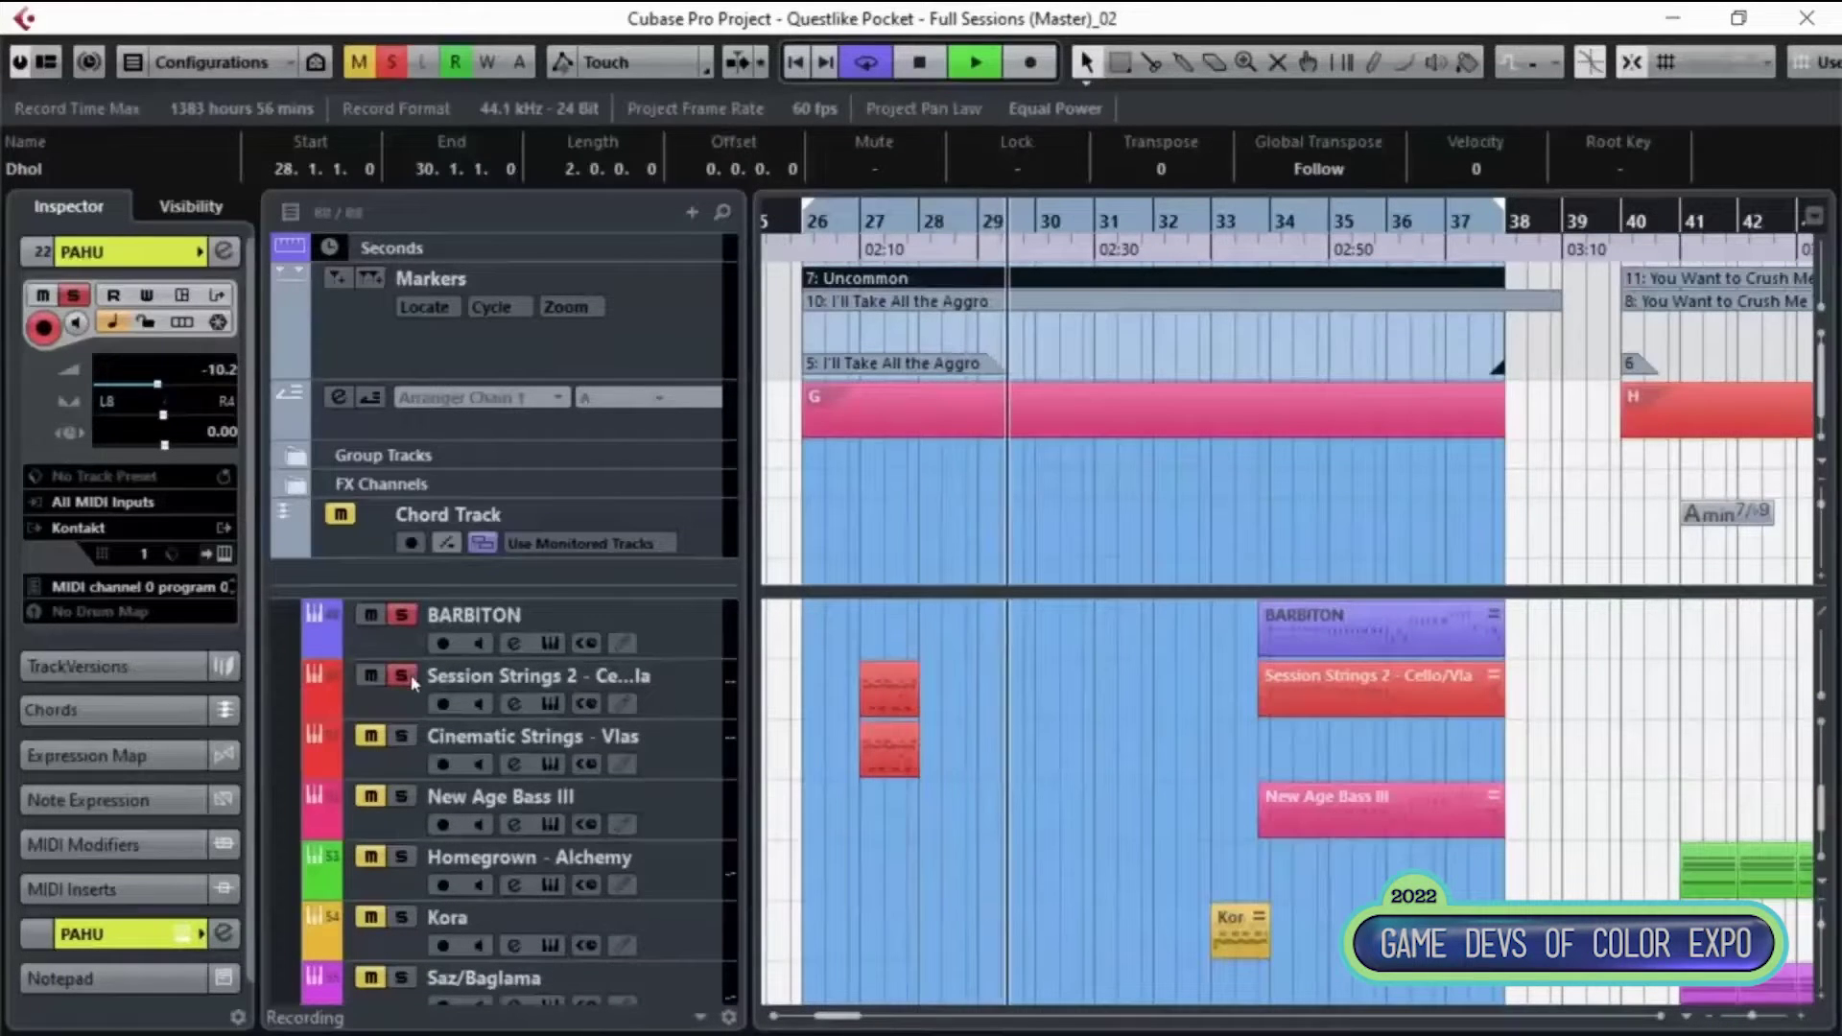
- Look over the parts between the texture loop and the Melody folder, including New Age Bass I, during playback
scroll(1189, 827, "down", 10)
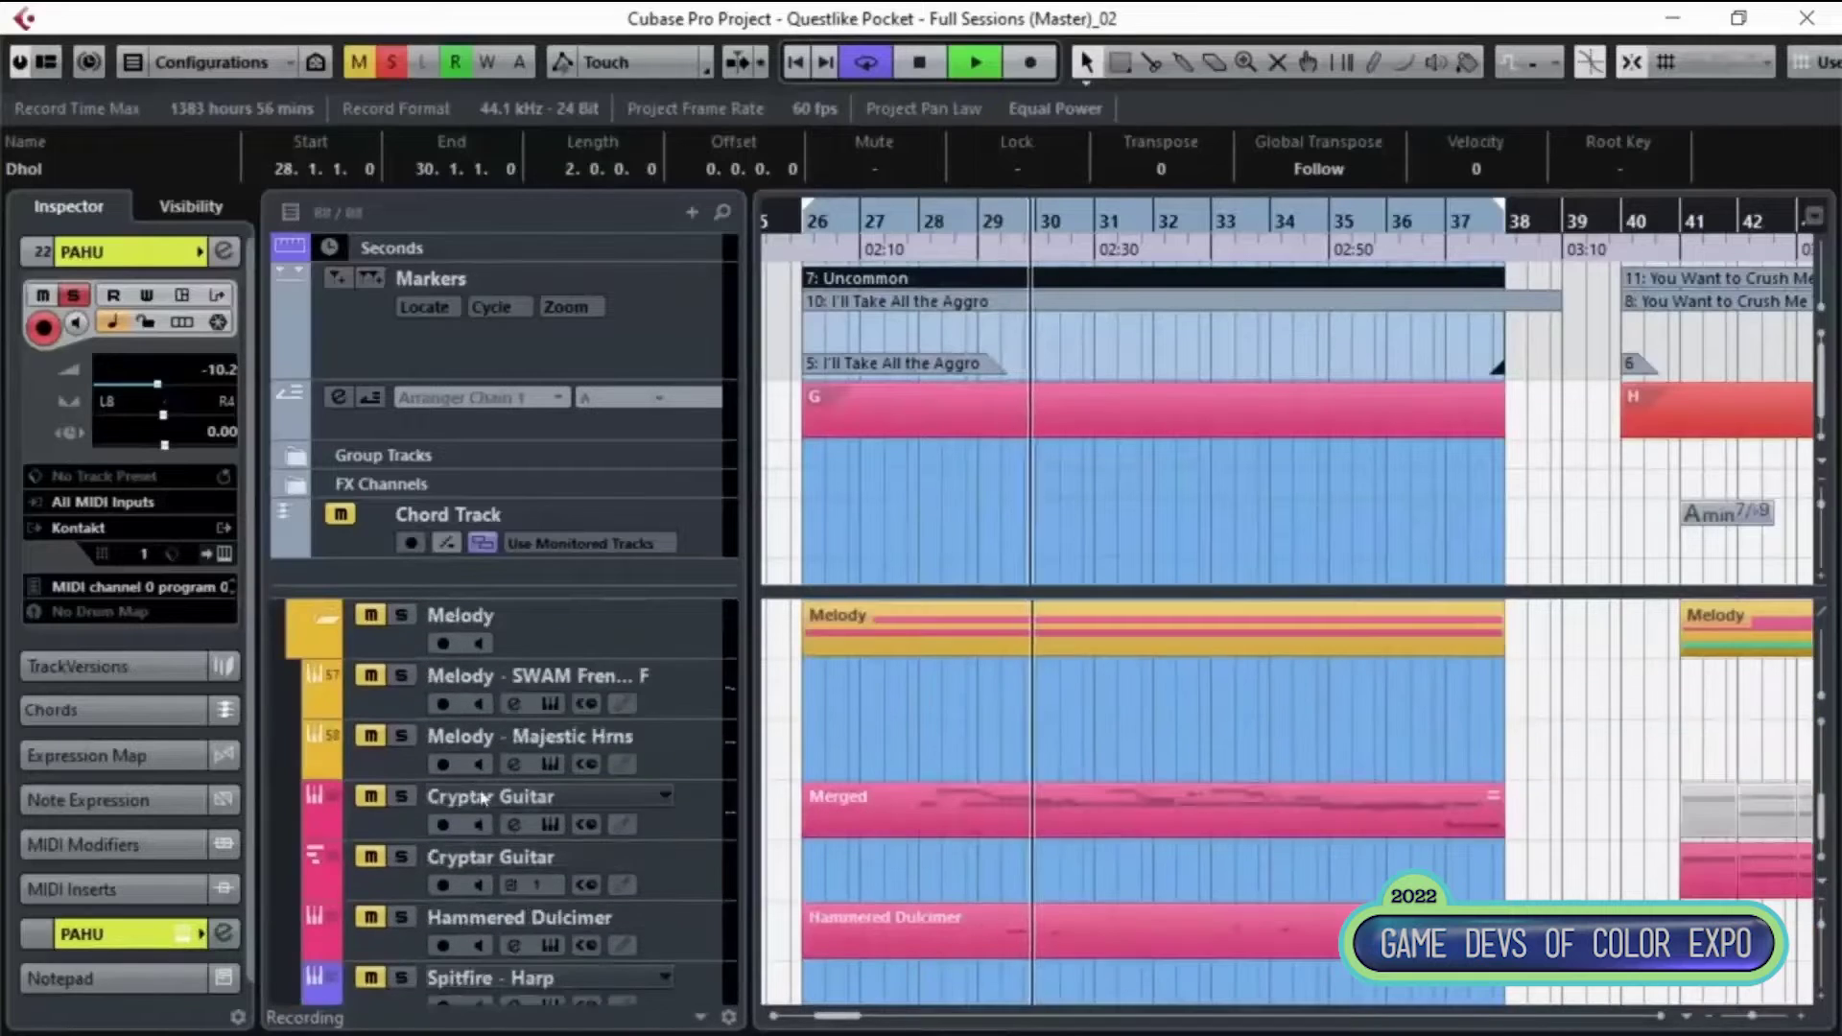
scroll(1118, 785, "up", 10)
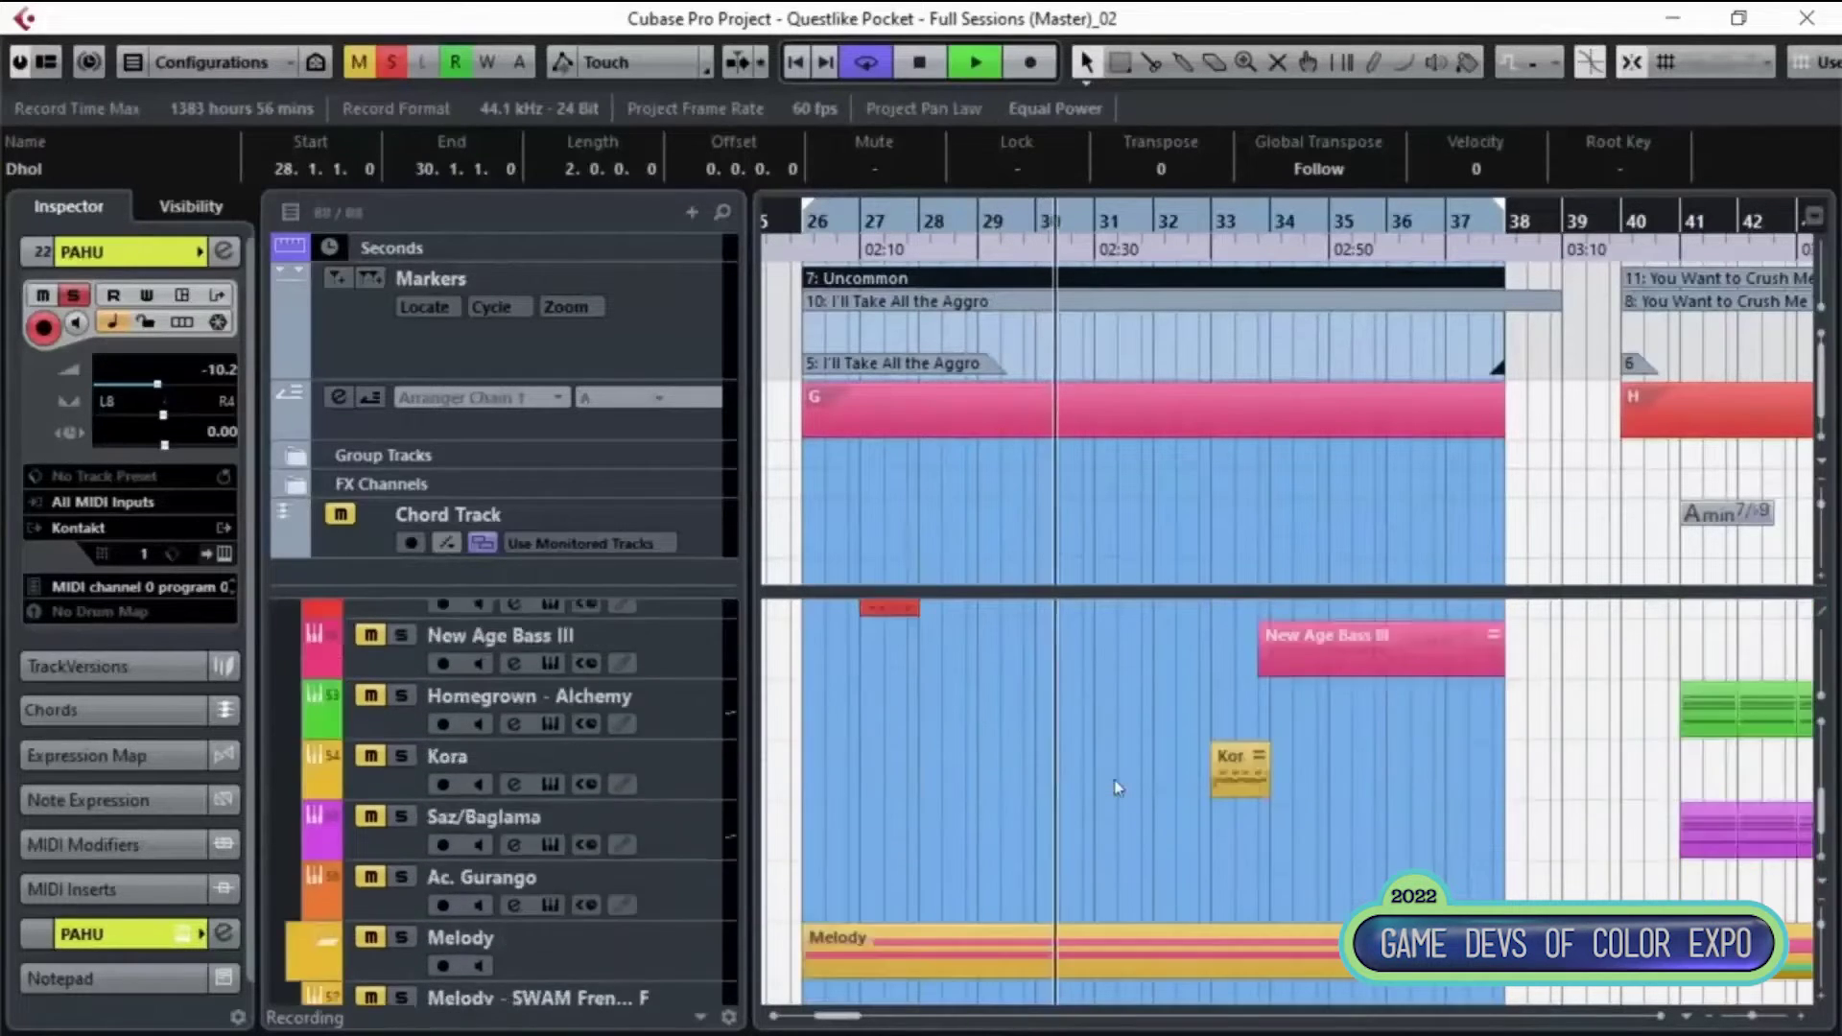
scroll(1115, 782, "up", 8)
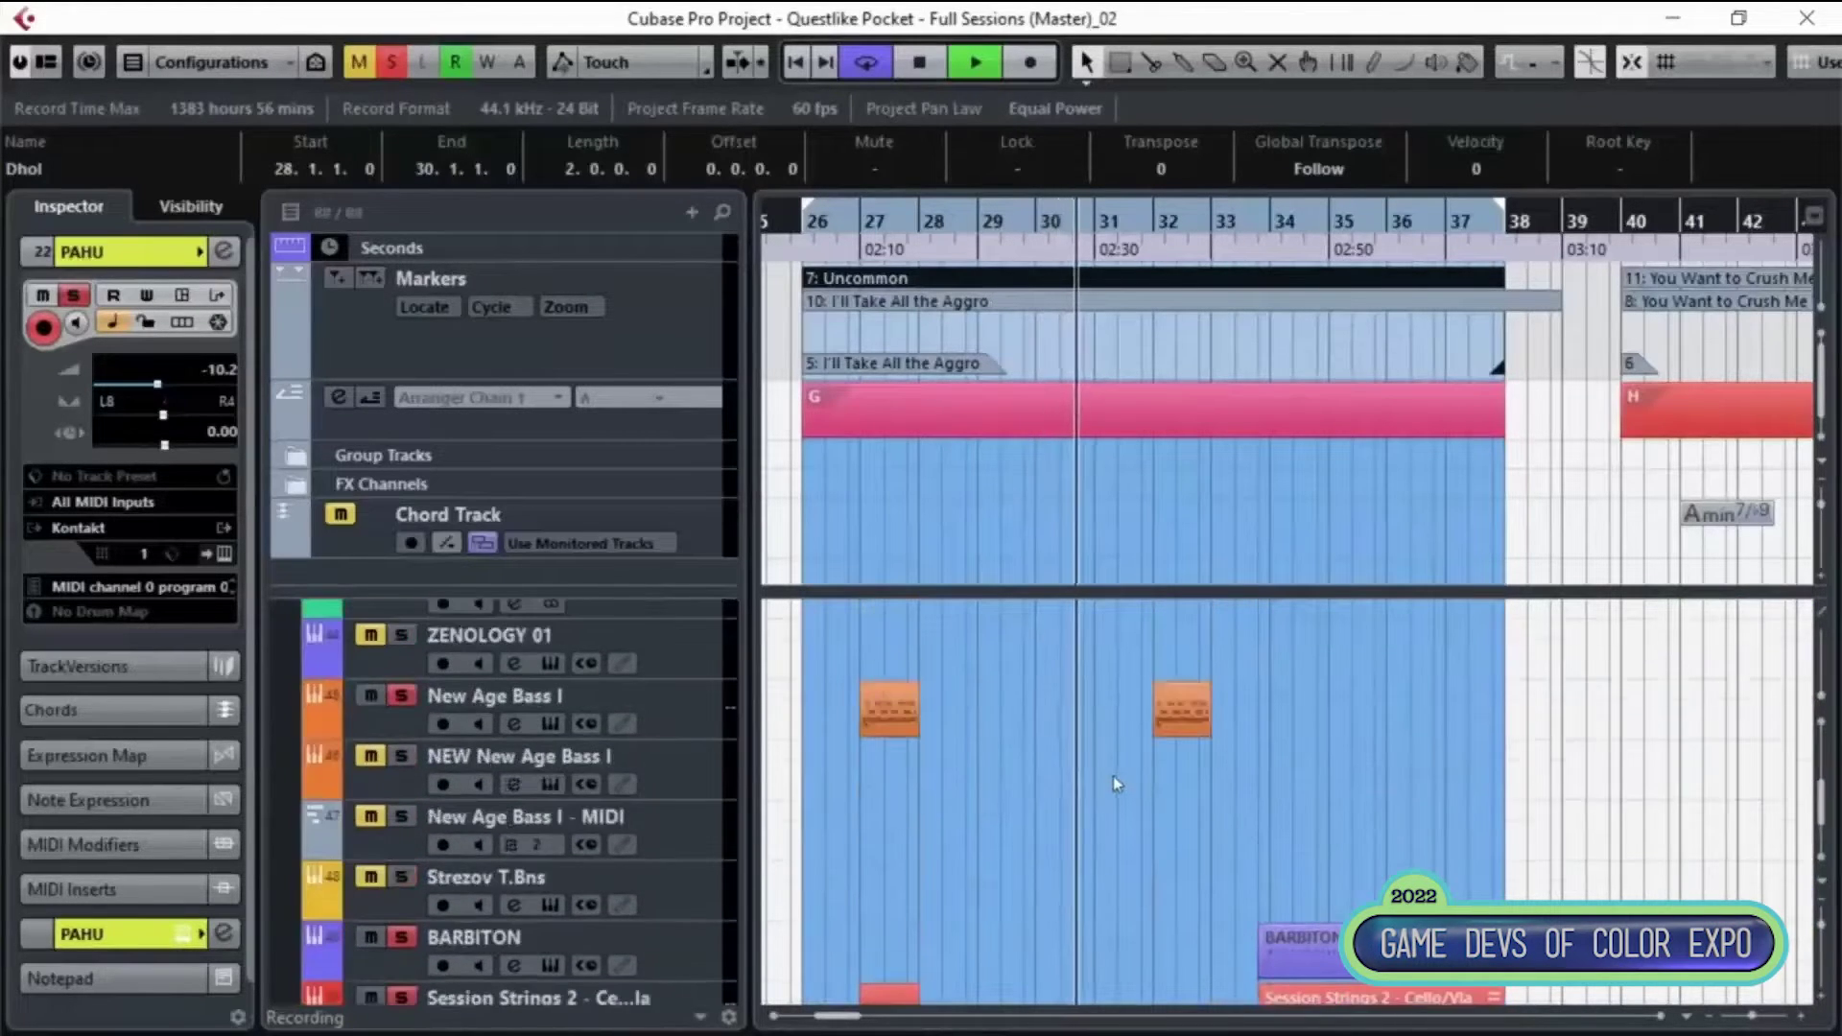
scroll(1113, 775, "up", 3)
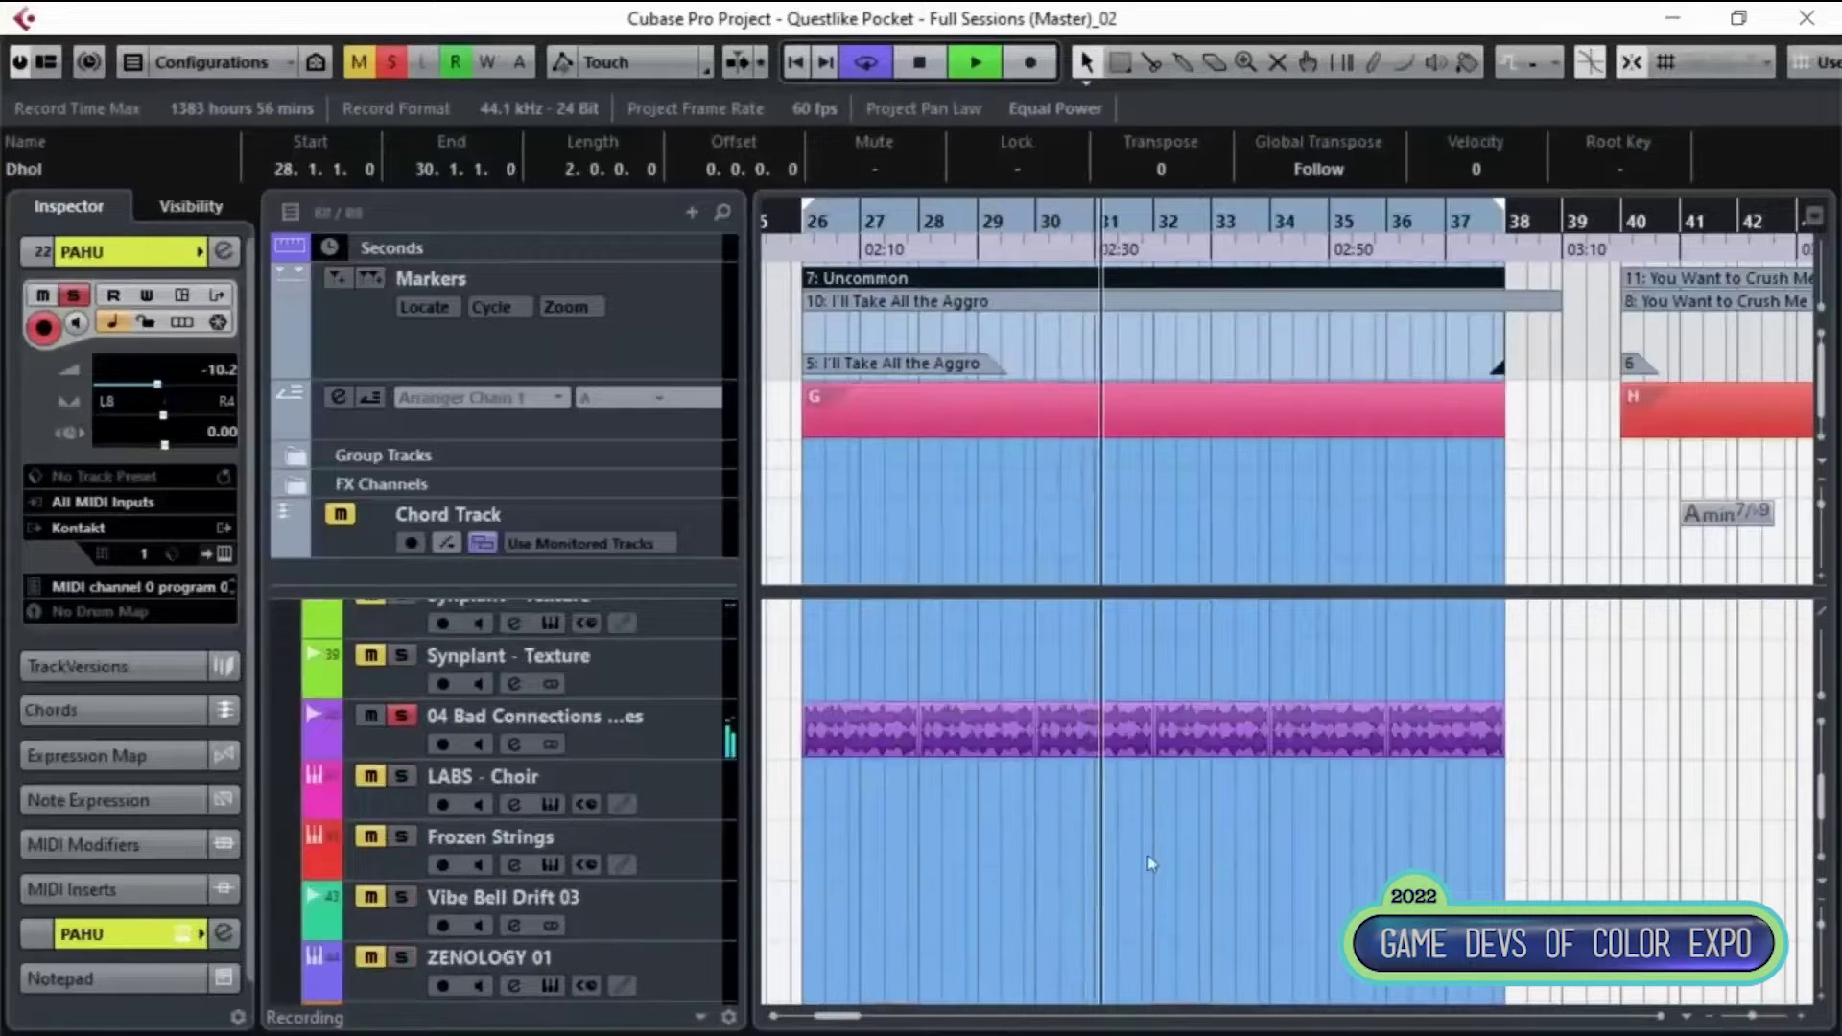
scroll(1141, 854, "down", 5)
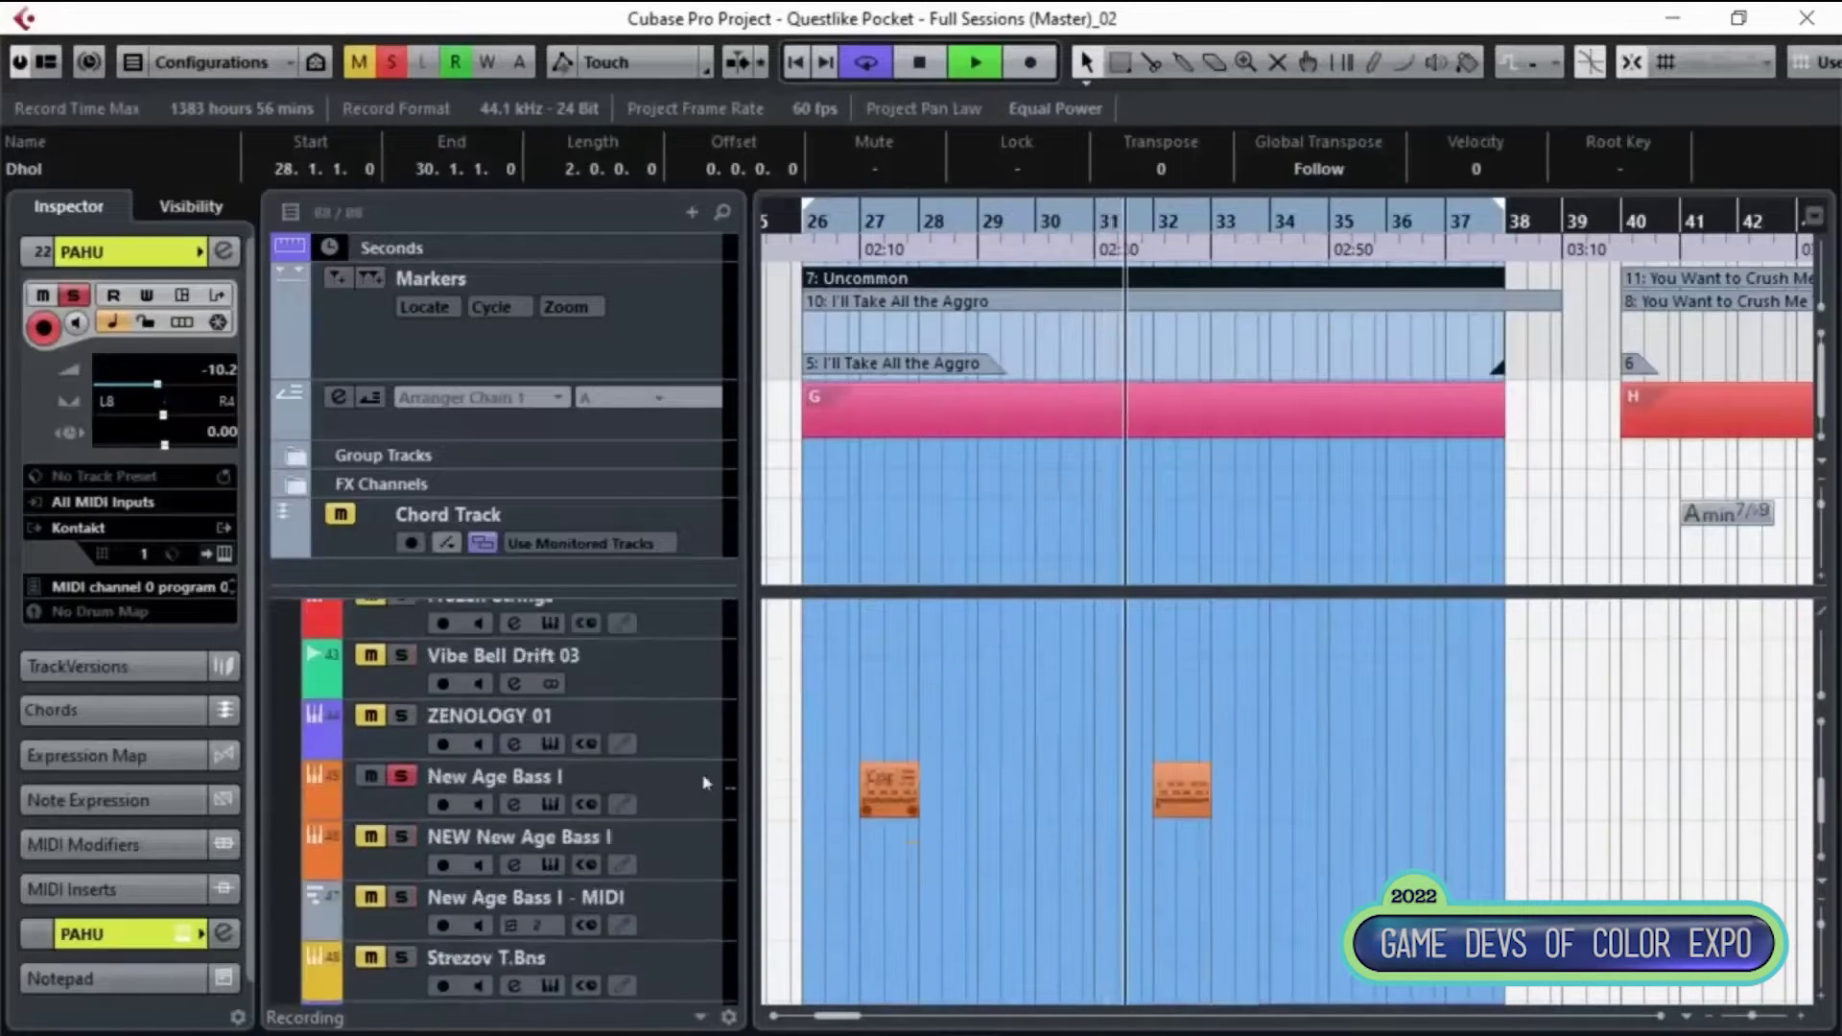
scroll(699, 833, "down", 3)
scroll(710, 829, "up", 3)
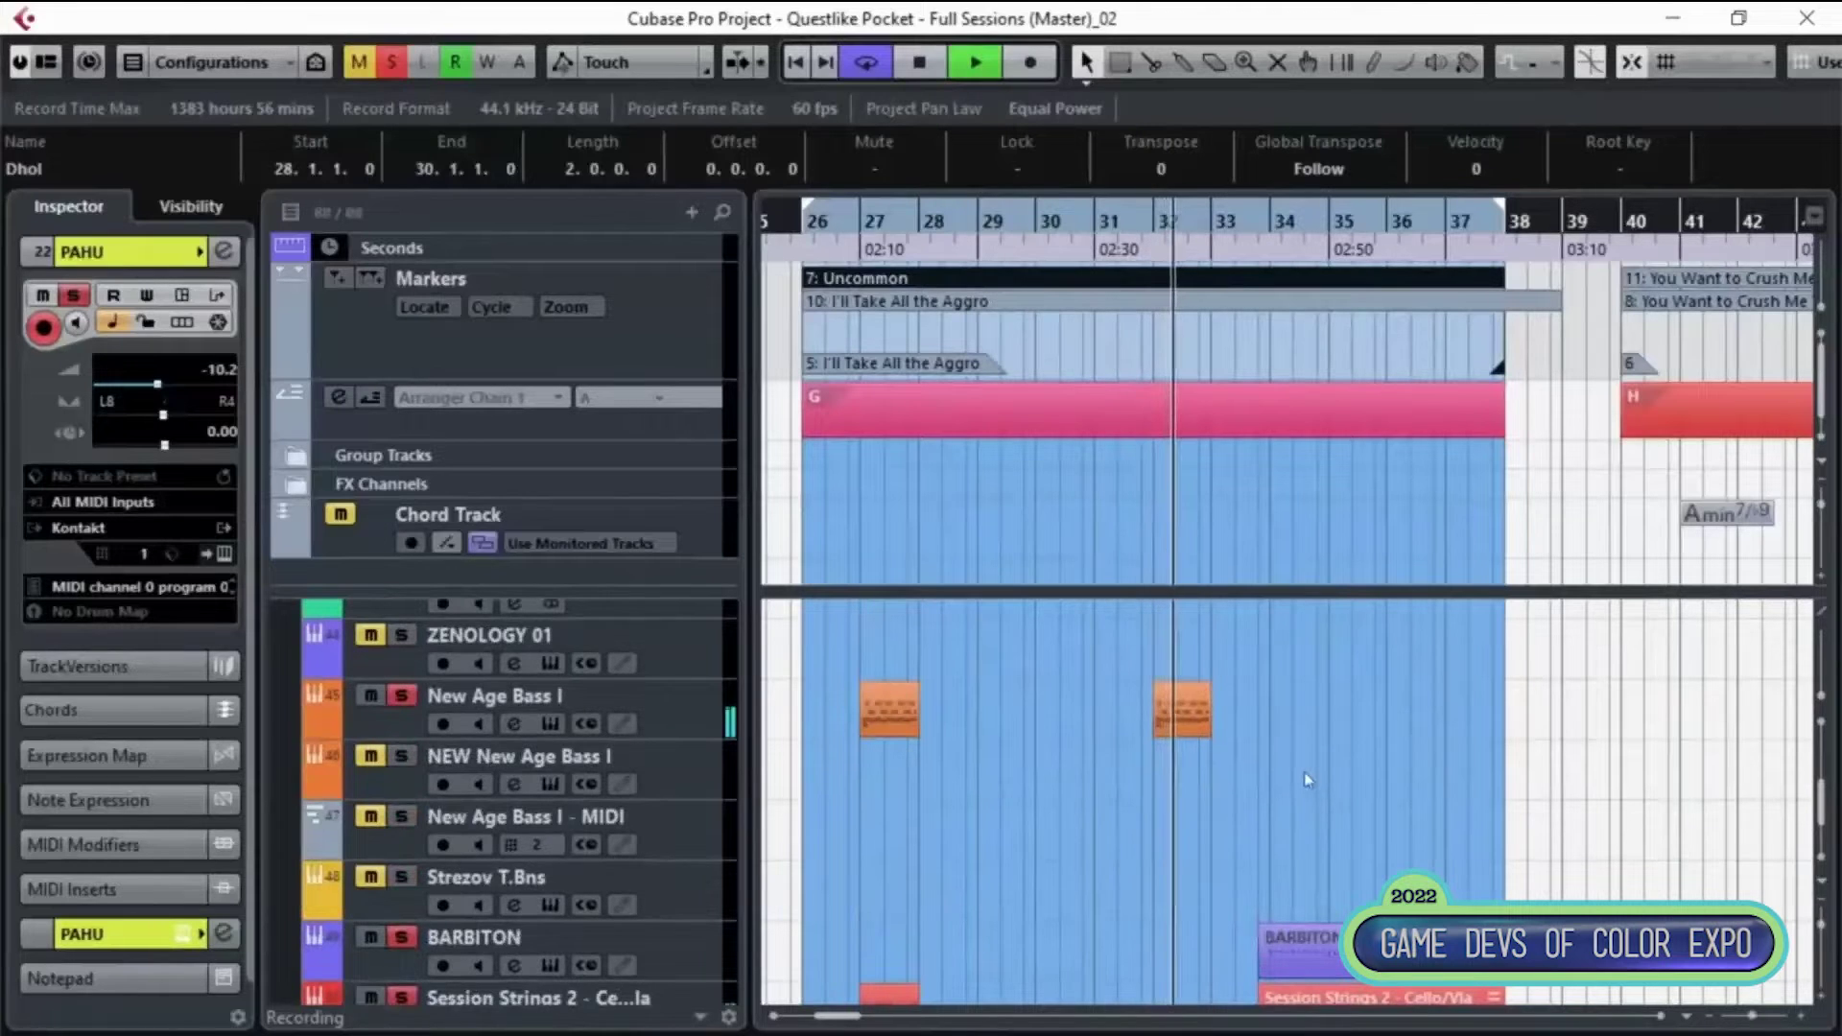
- Solo the Kora track and follow its part at bar 33 into the BARBITON and Session Strings 2 parts
scroll(1307, 779, "down", 5)
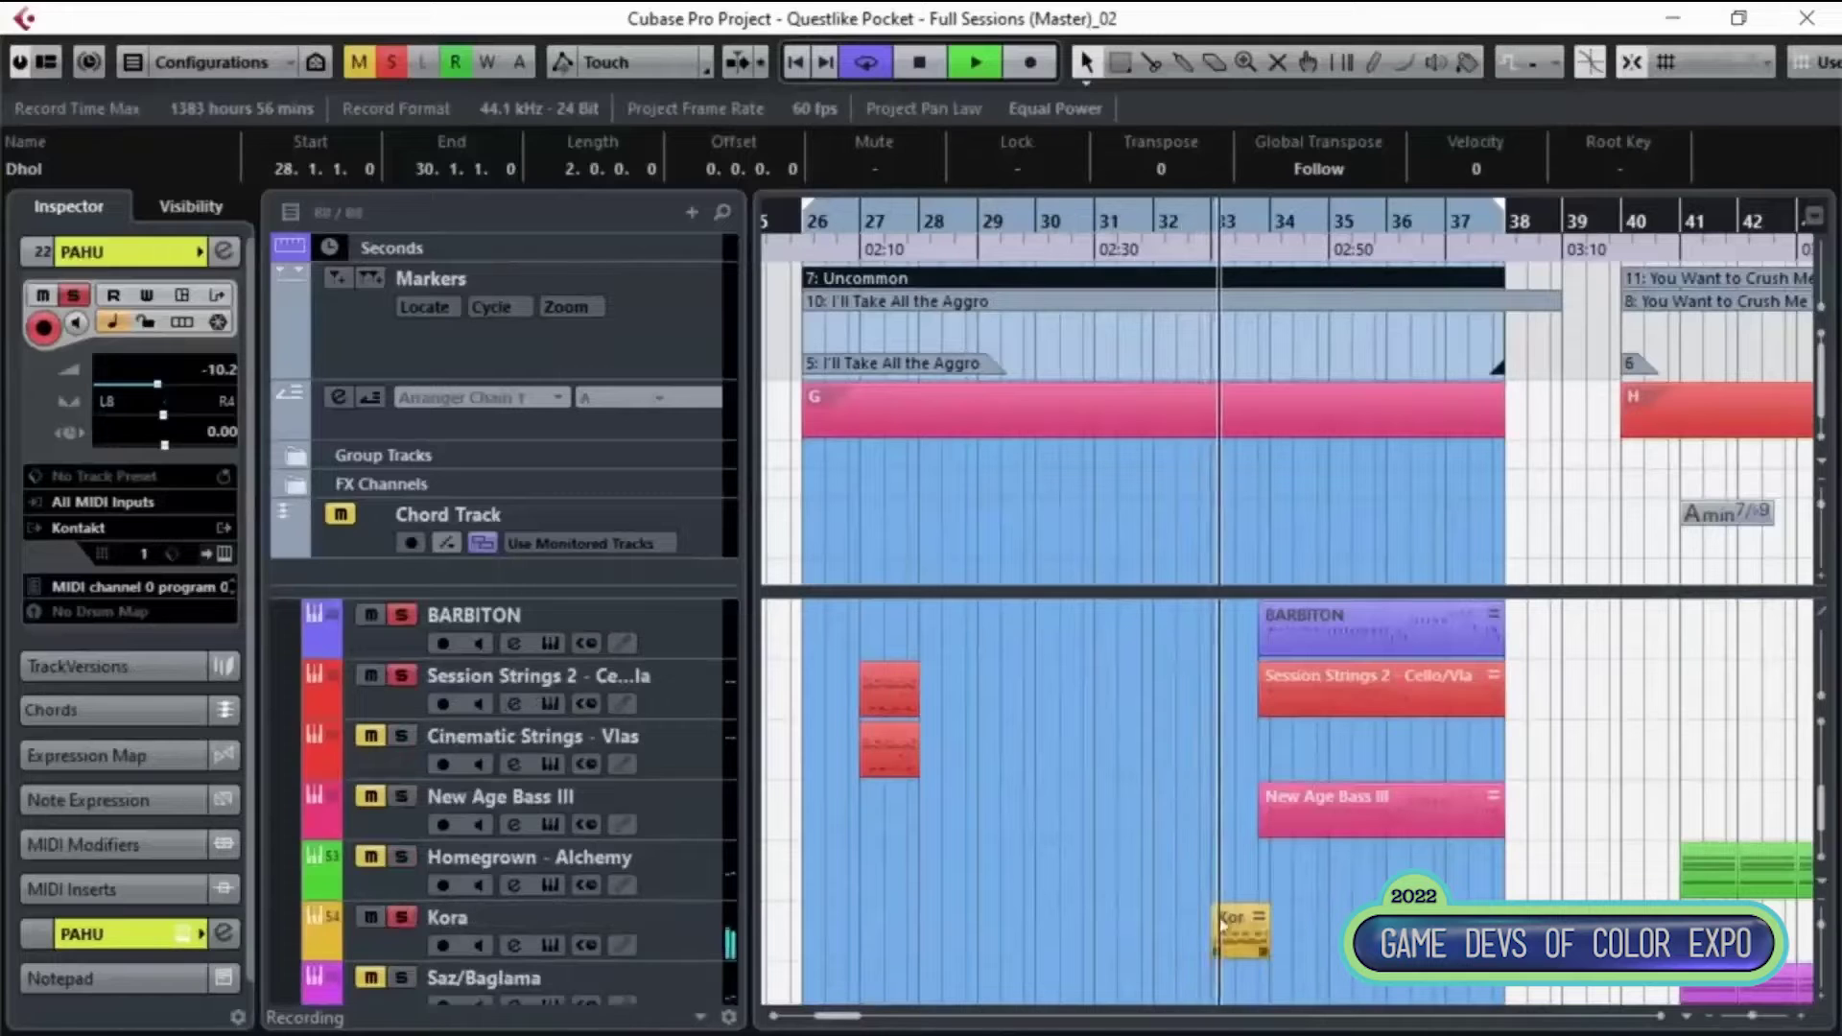
scroll(1262, 924, "down", 1)
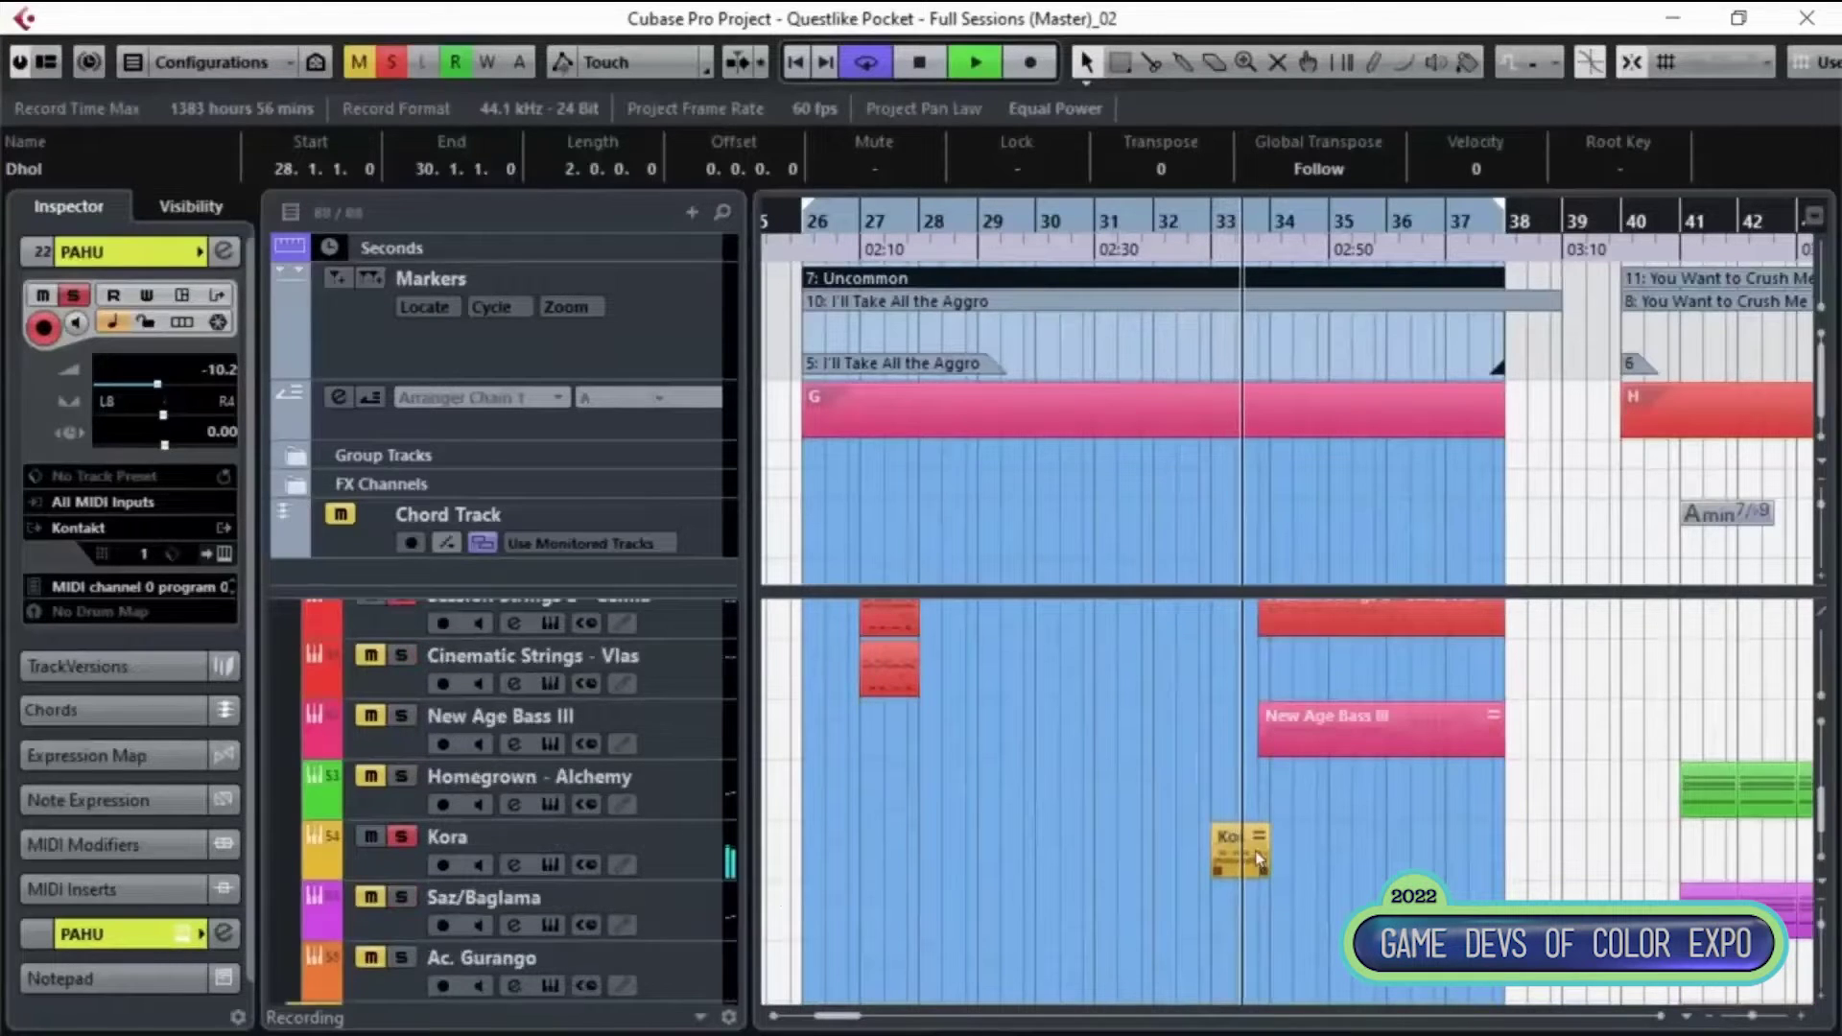
scroll(1253, 849, "up", 1)
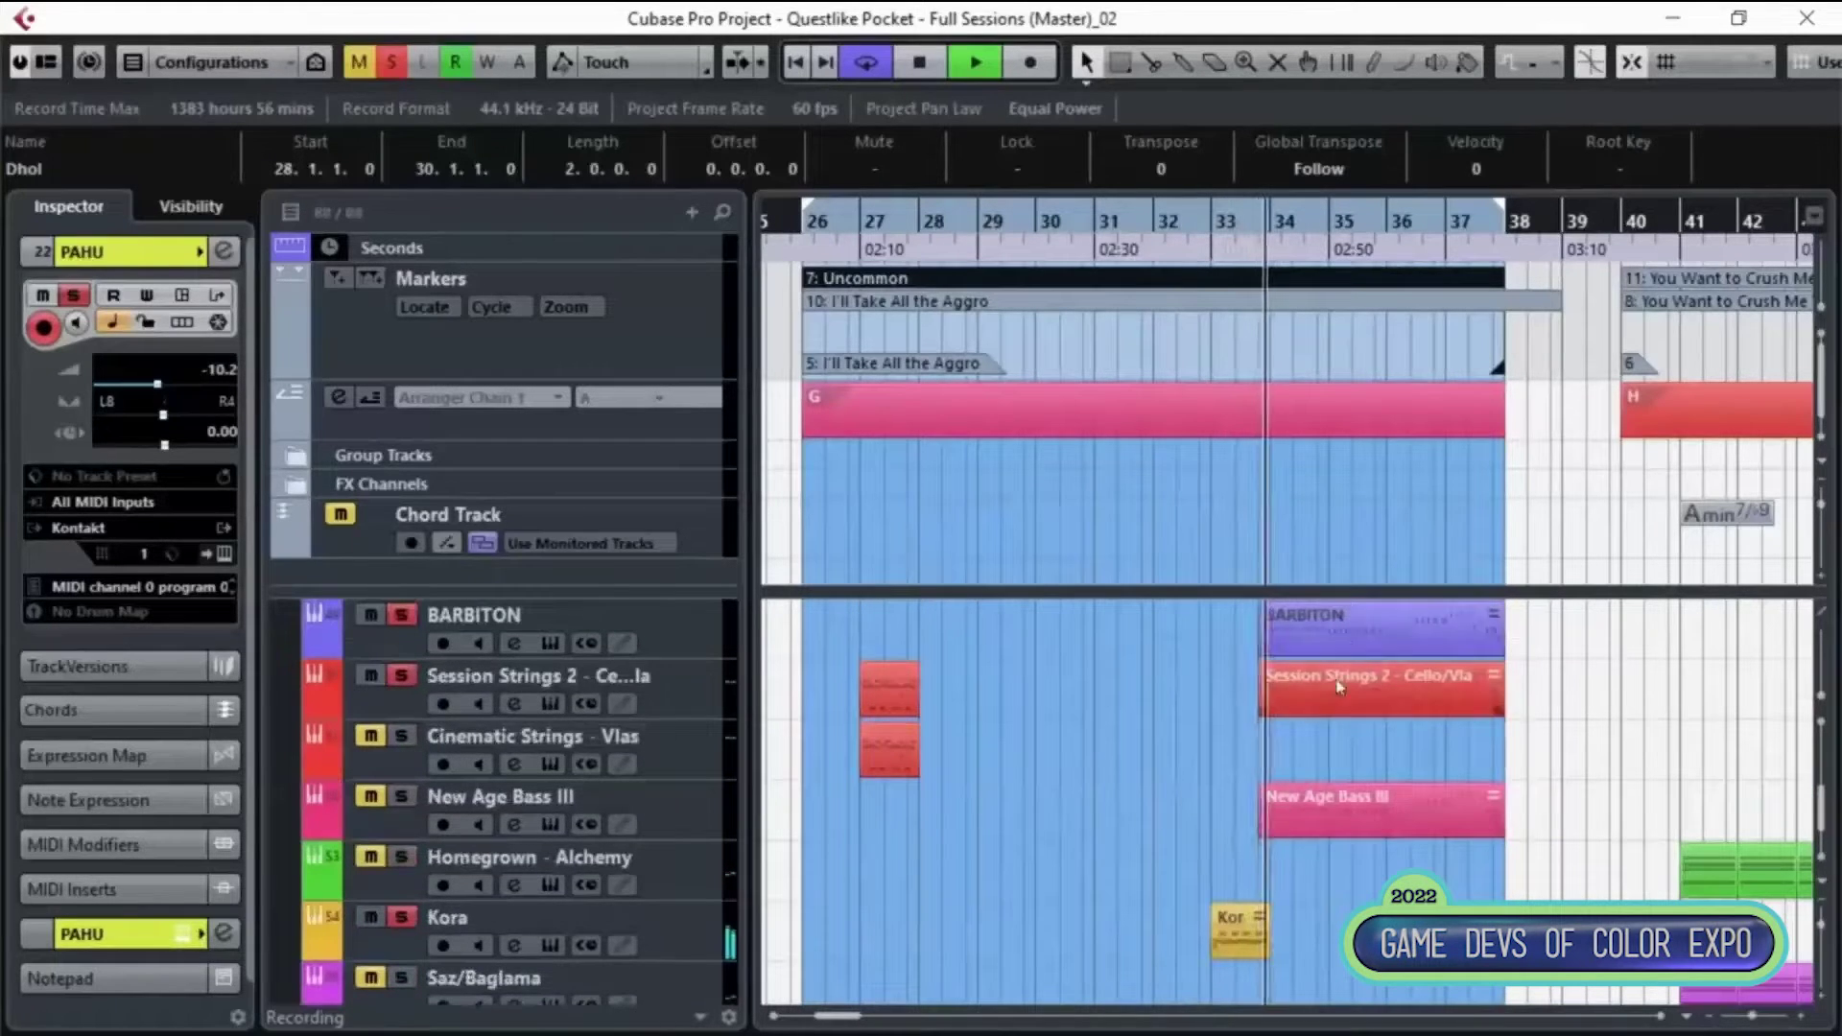
scroll(1265, 777, "up", 1)
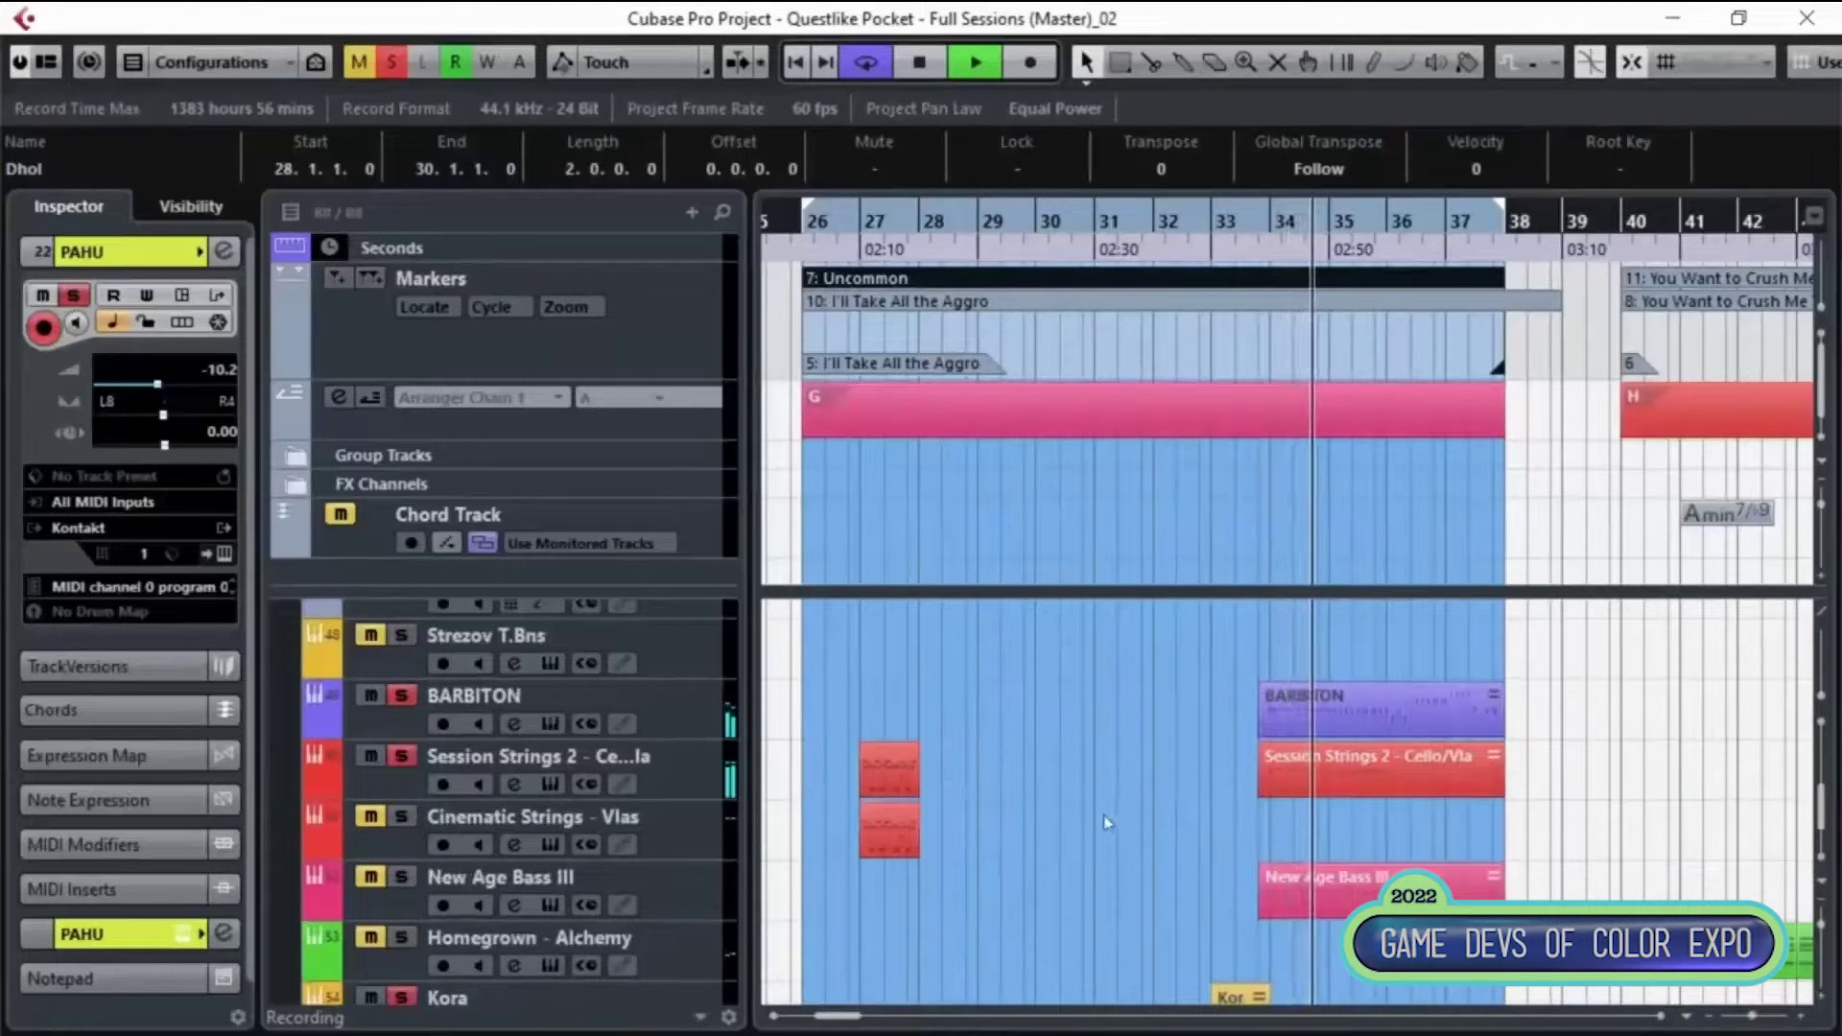
- Look over the tracks between the Texture folder and the Harp track, including the Melody folder and its Cryptar Guitar and Hammered Dulcimer parts
scroll(1101, 820, "down", 8)
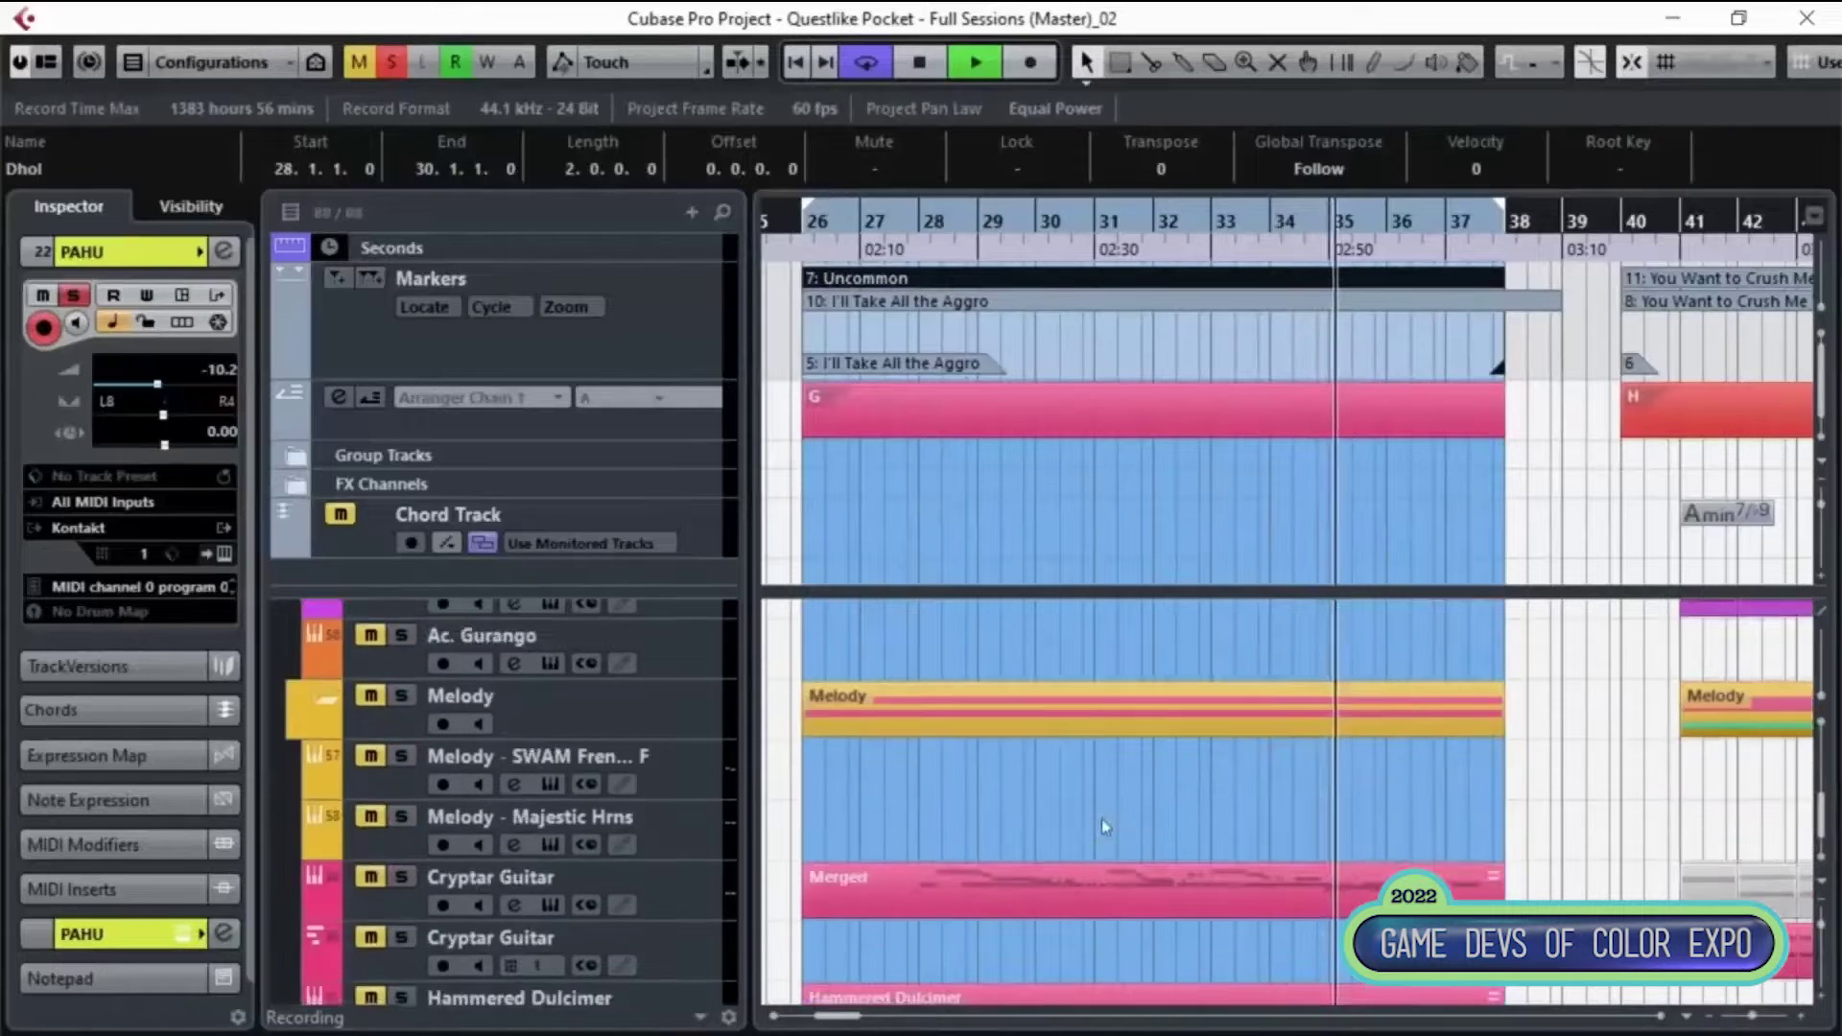
scroll(1103, 826, "down", 2)
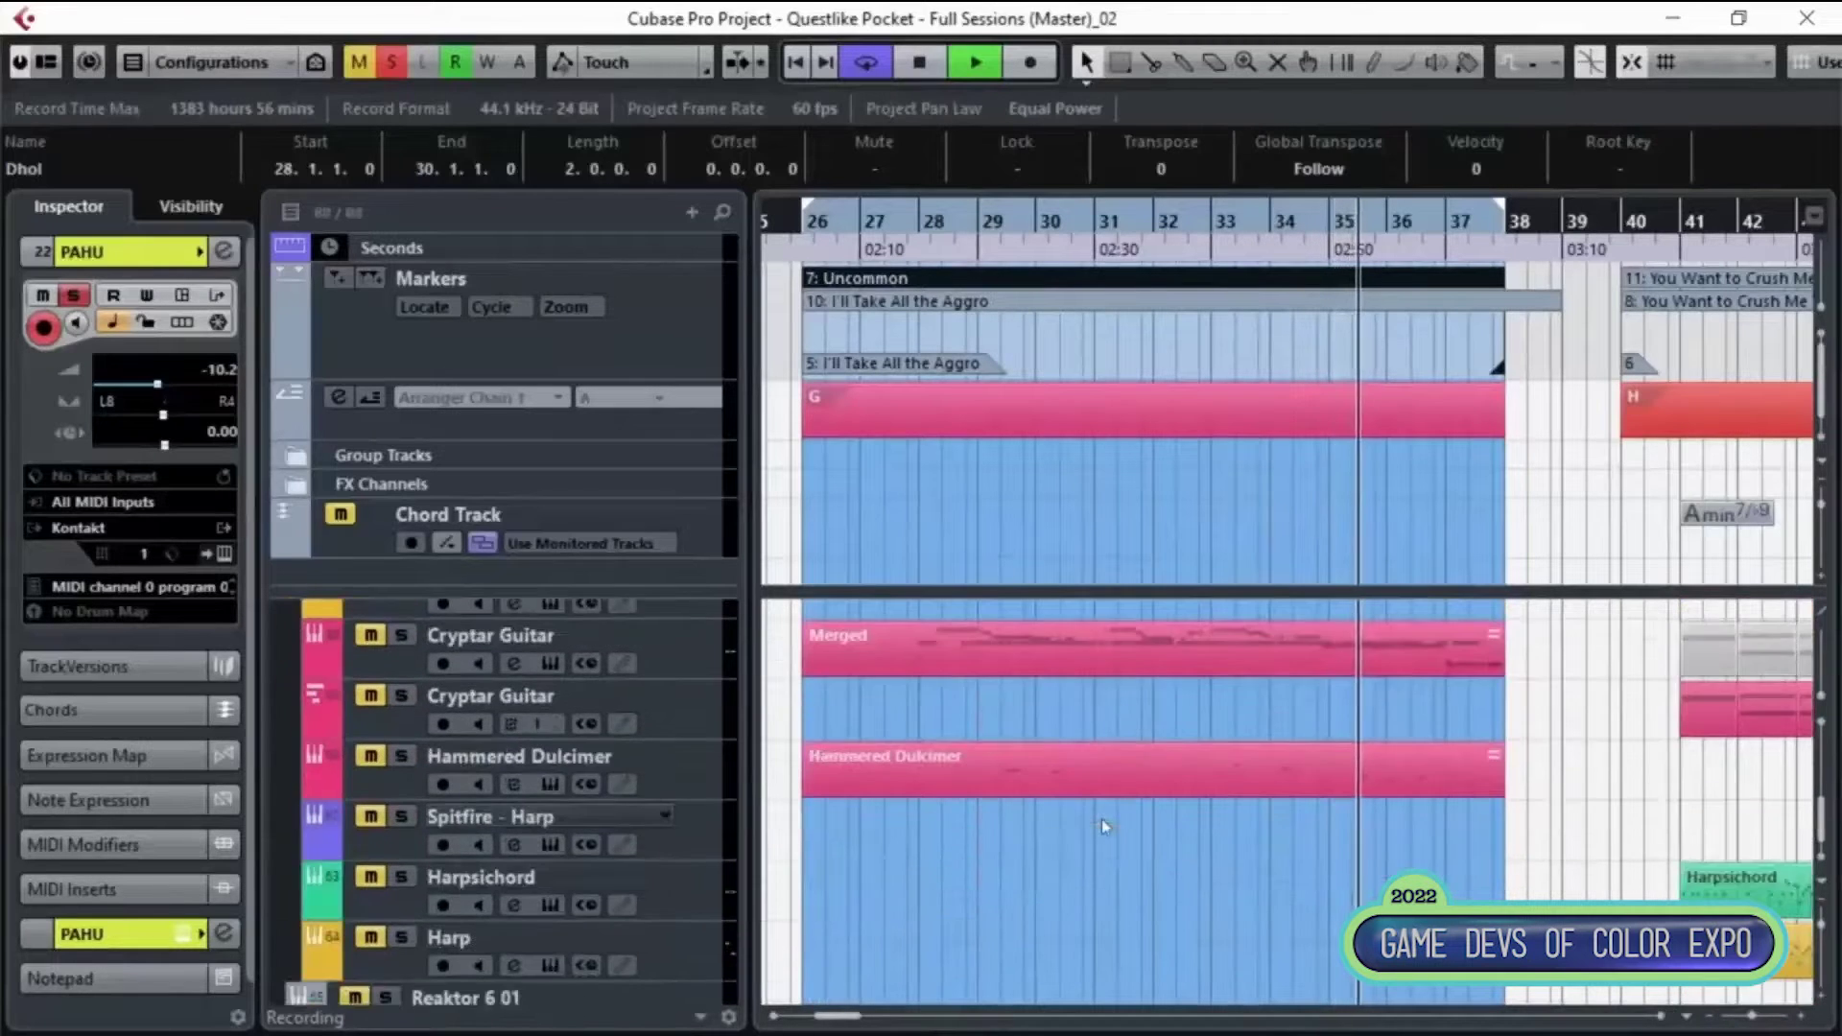
scroll(1103, 824, "up", 3)
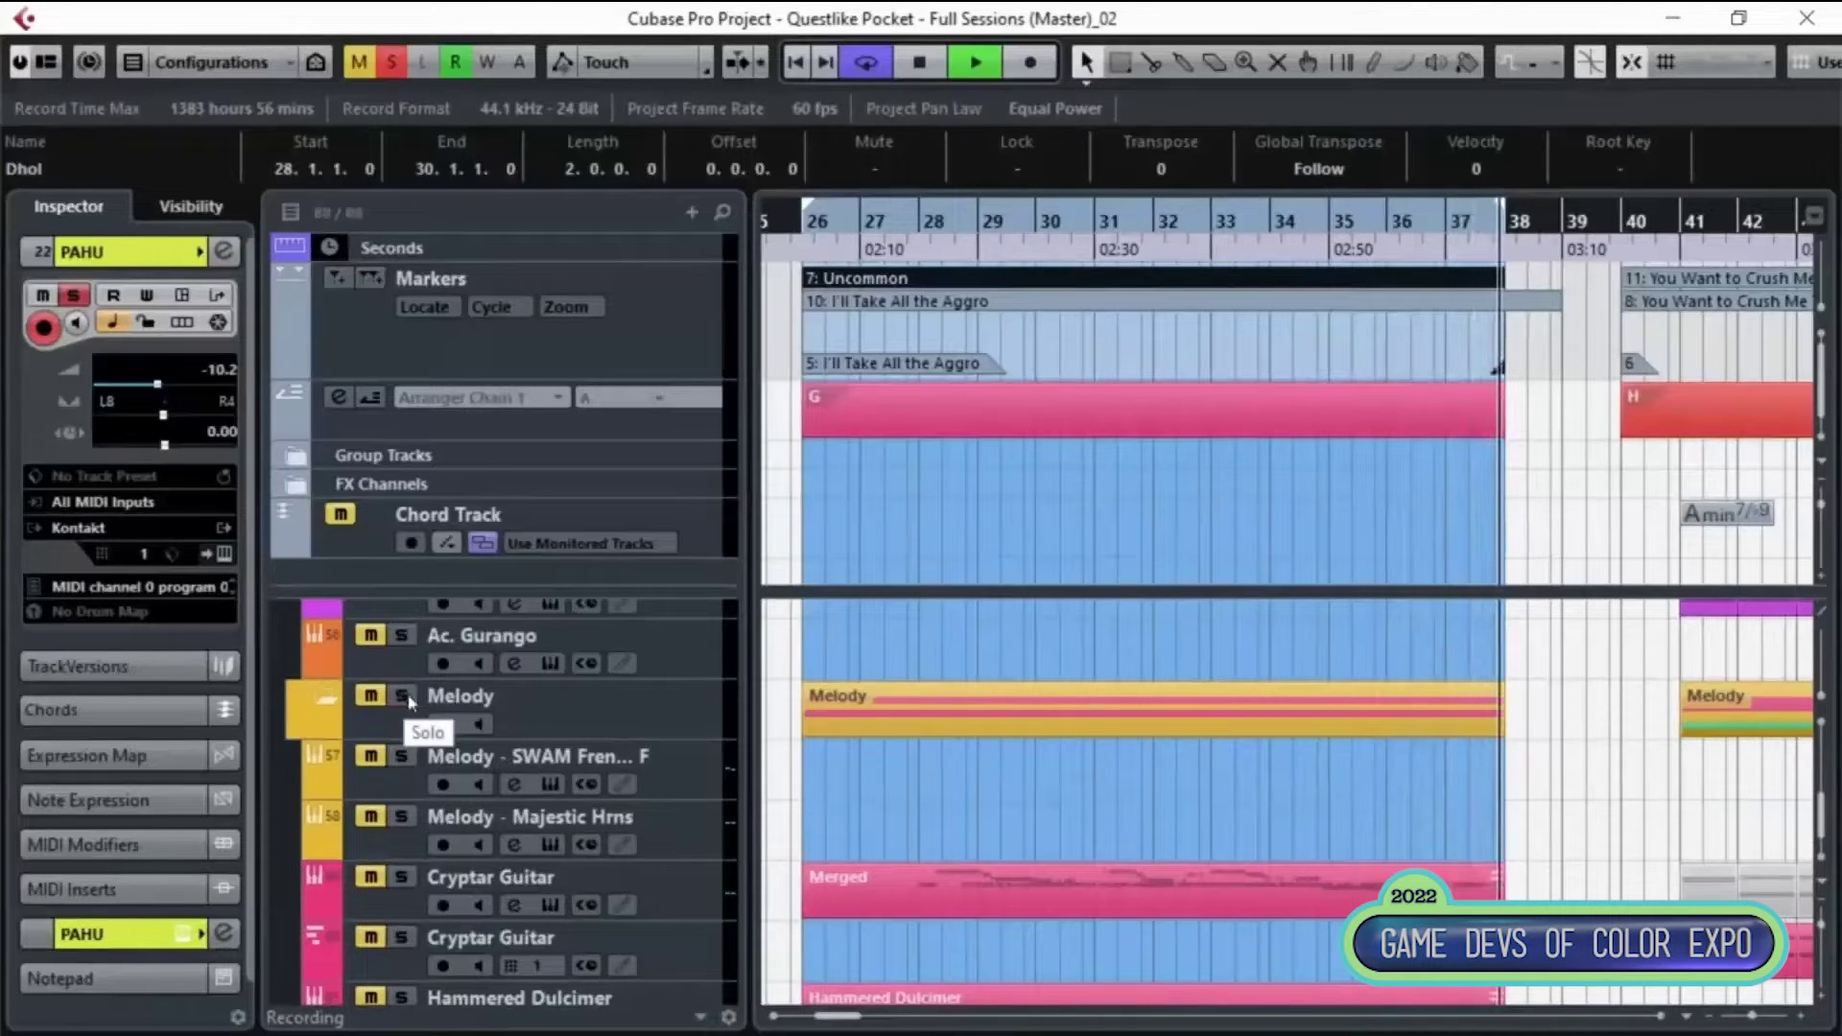
scroll(1092, 791, "up", 15)
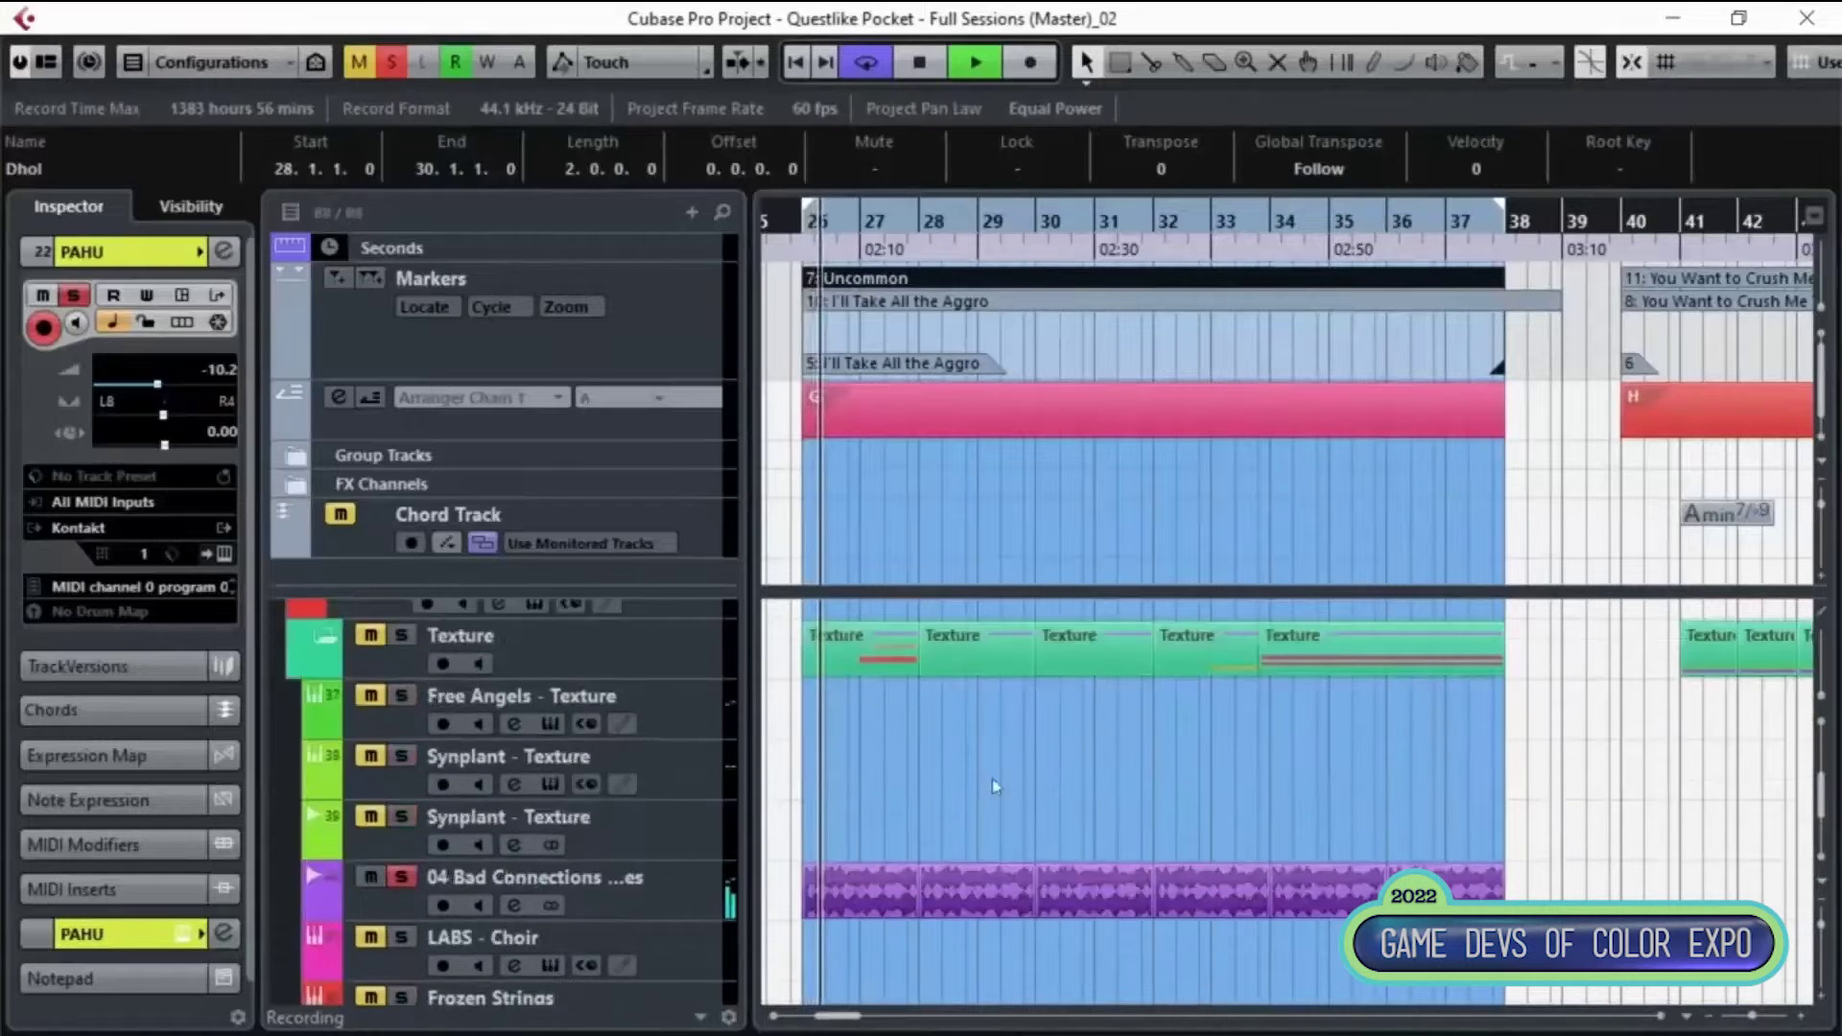
scroll(995, 787, "down", 15)
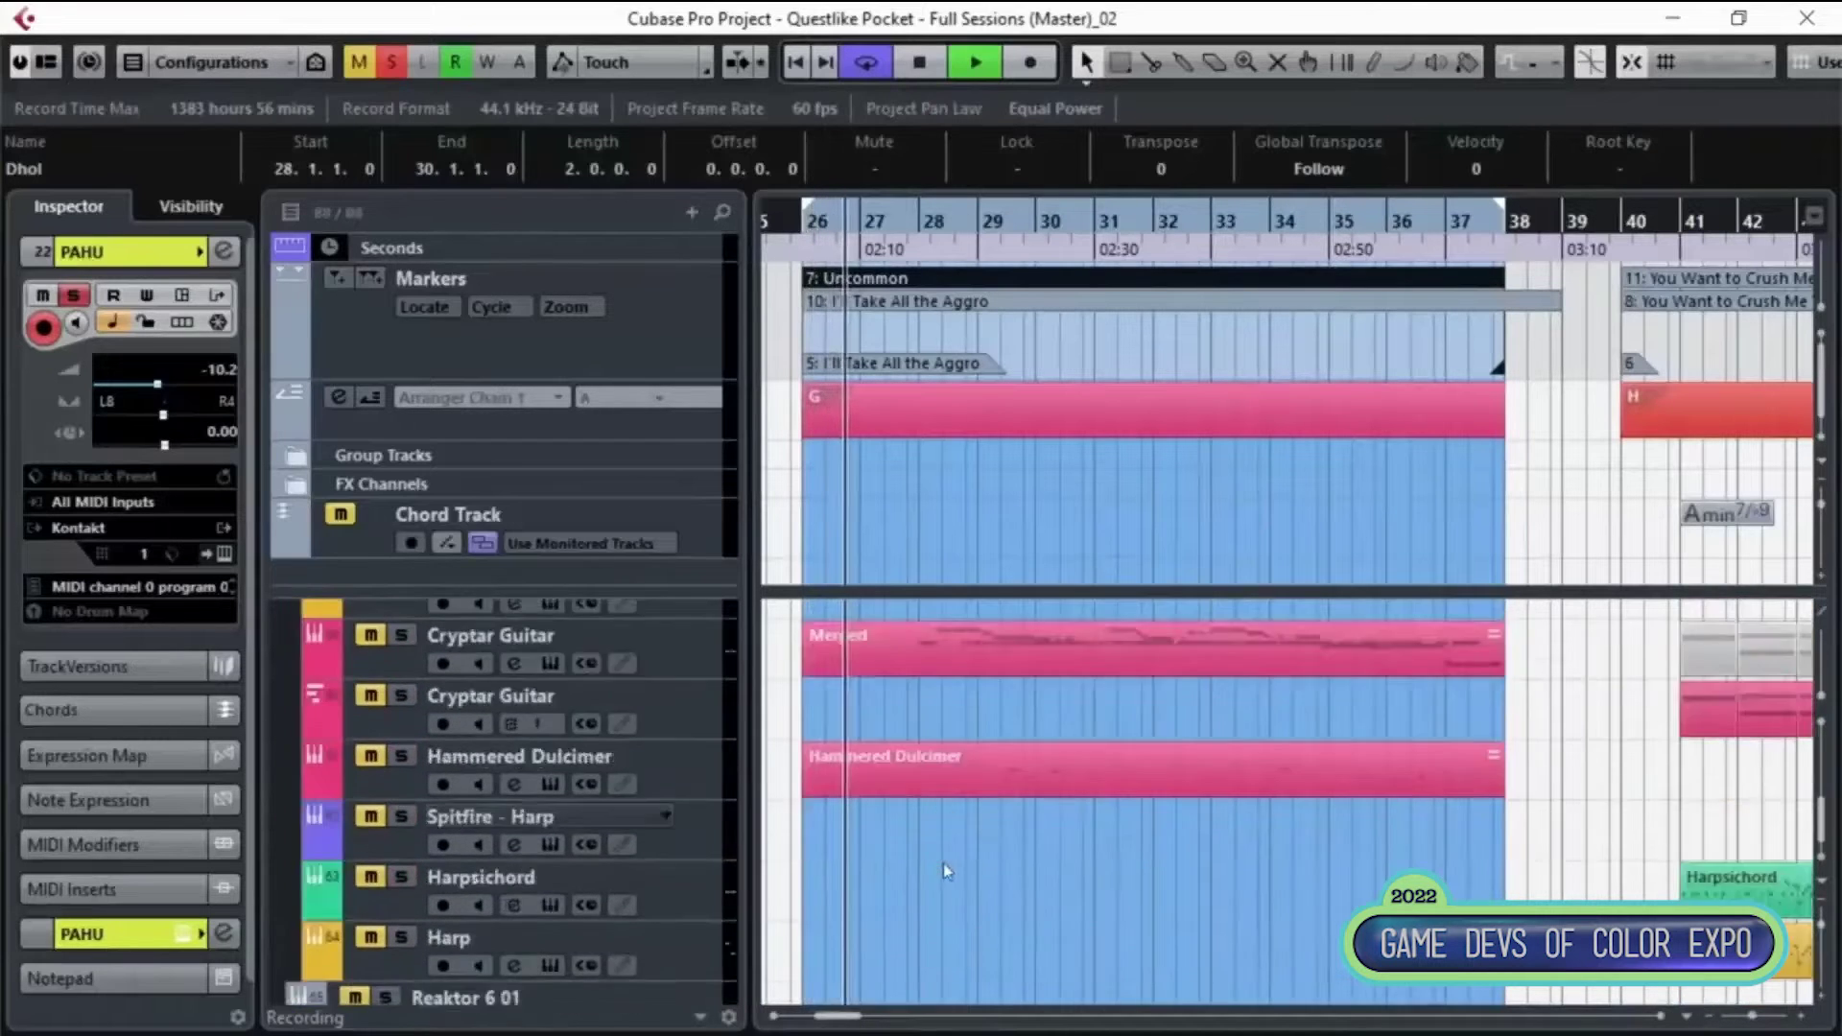
scroll(942, 863, "up", 10)
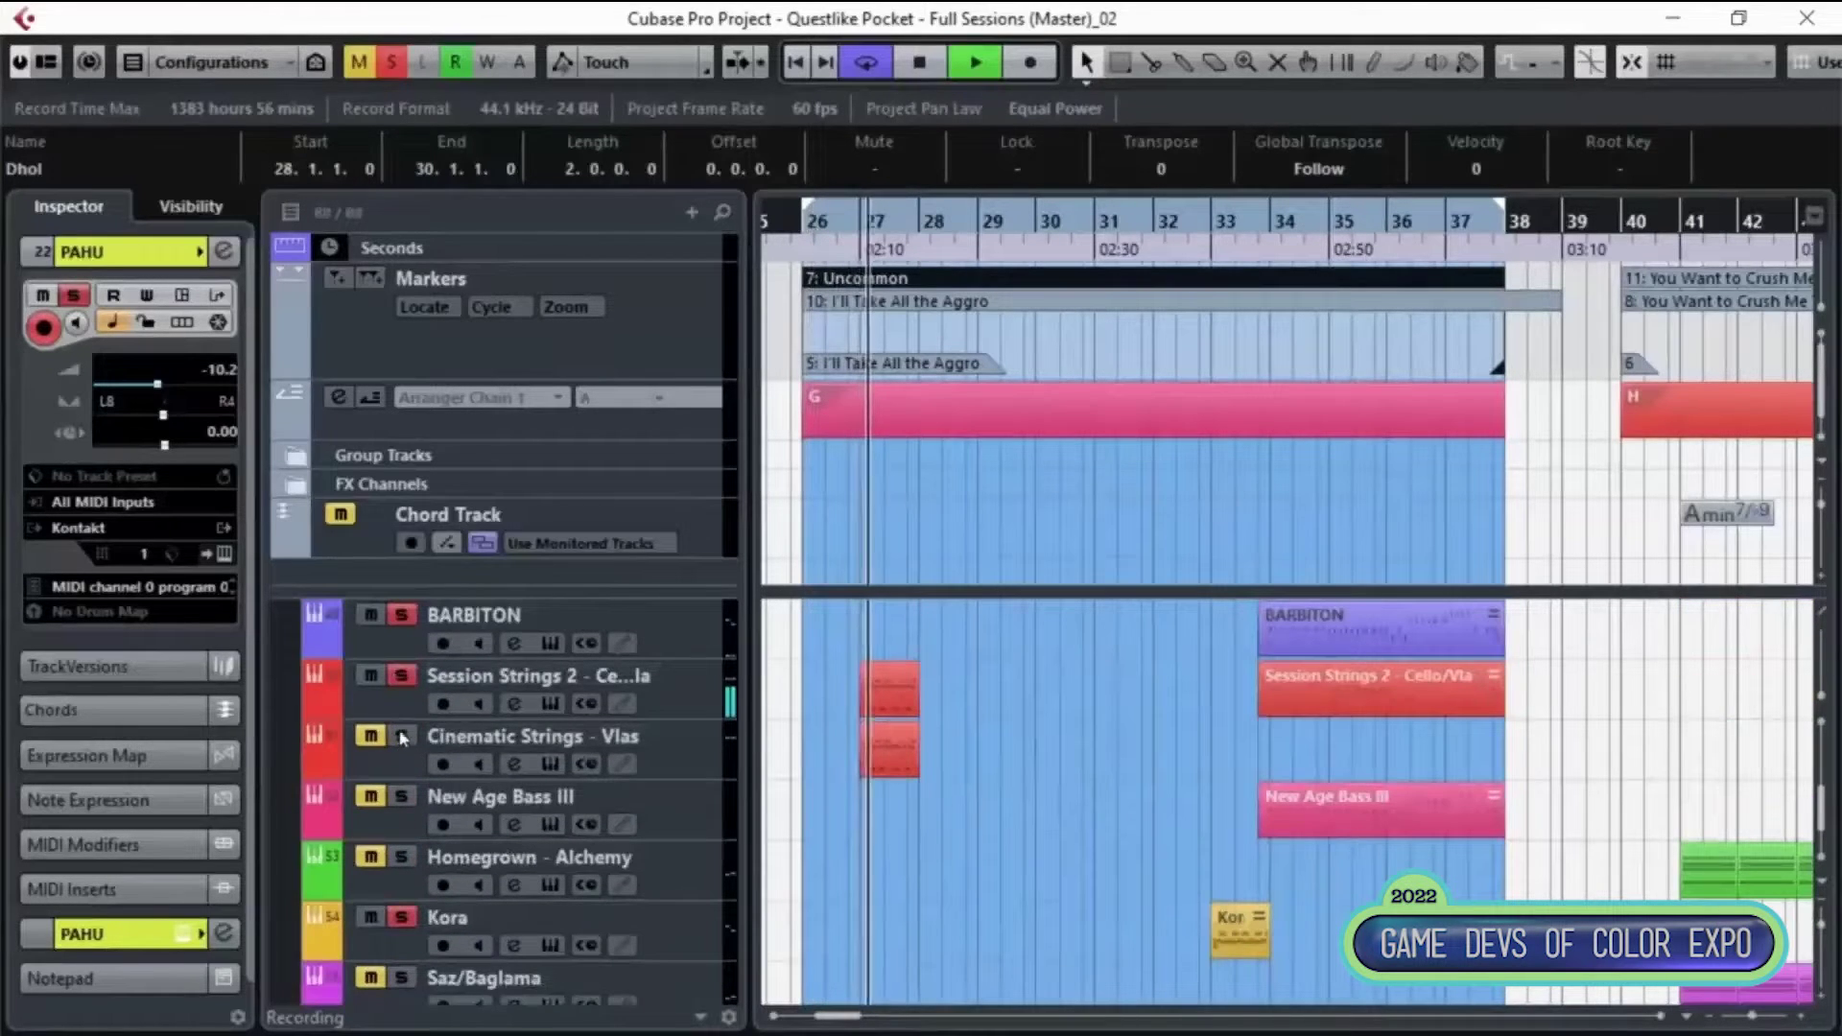
scroll(912, 768, "down", 3)
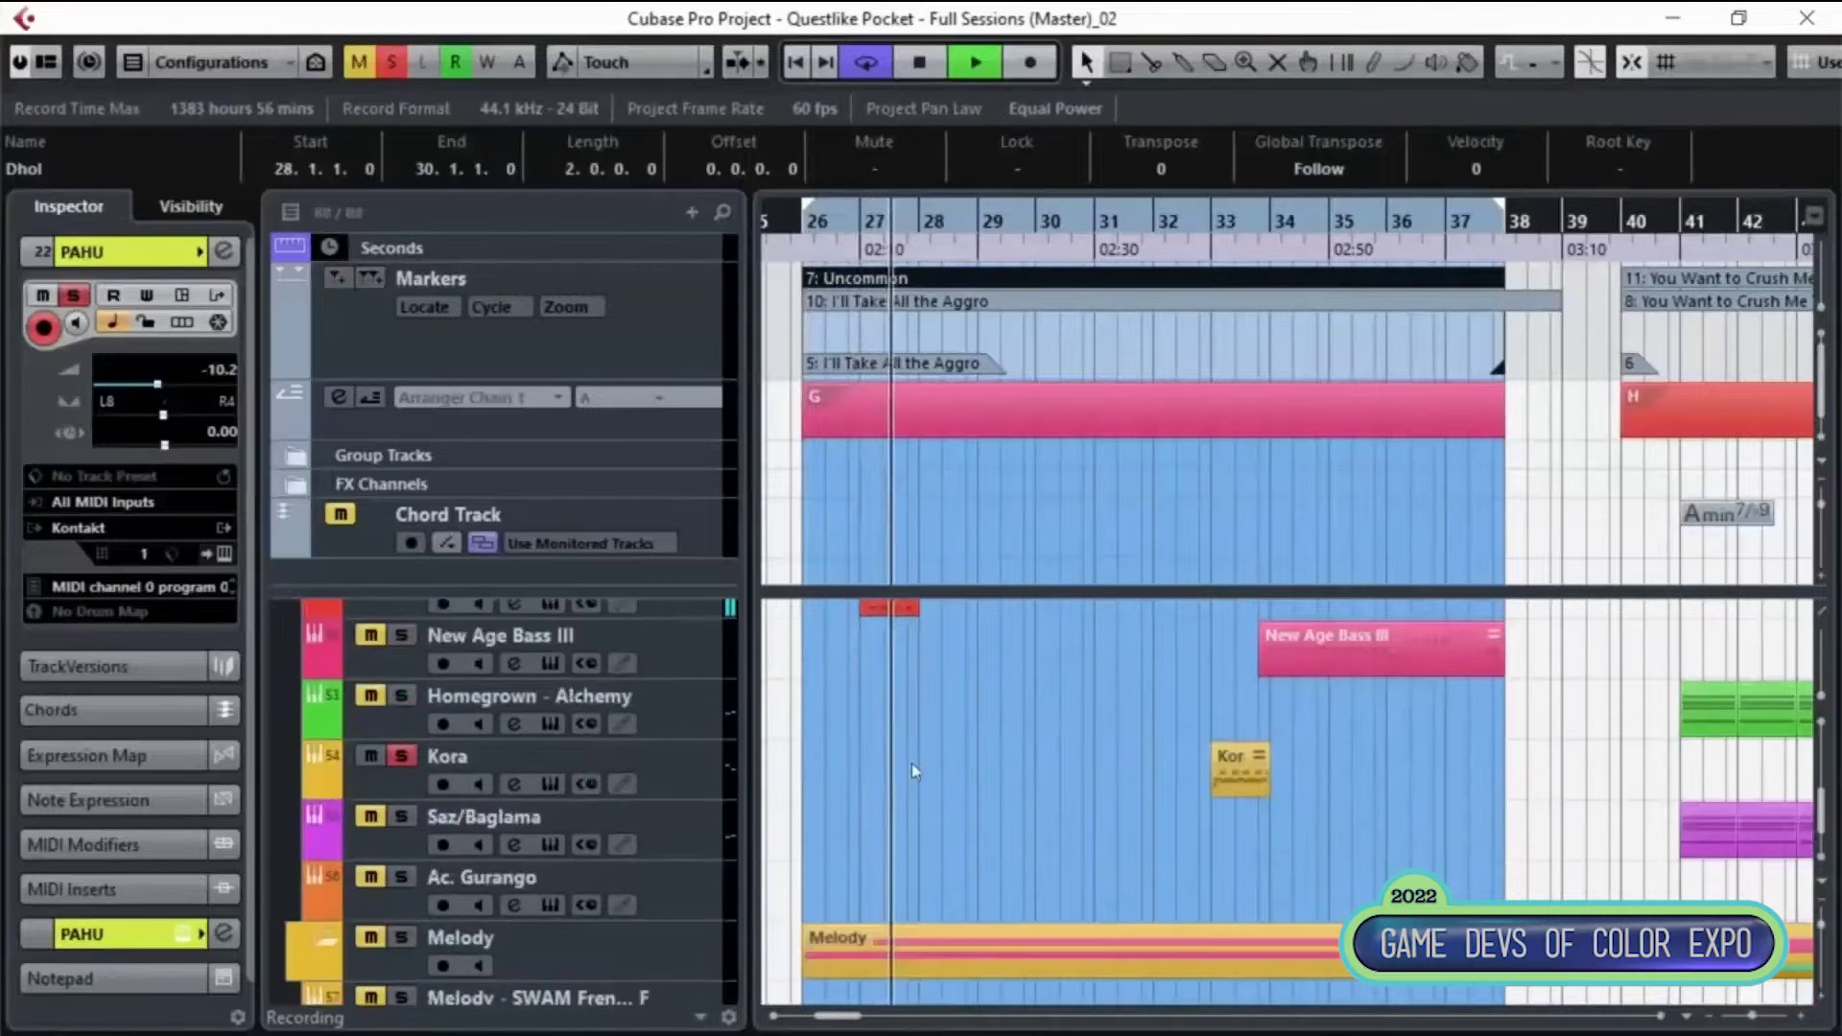
scroll(911, 763, "down", 12)
- Solo the Melody folder so that its Cryptar Guitar and Hammered Dulcimer tracks join the soloed layers
scroll(849, 800, "up", 8)
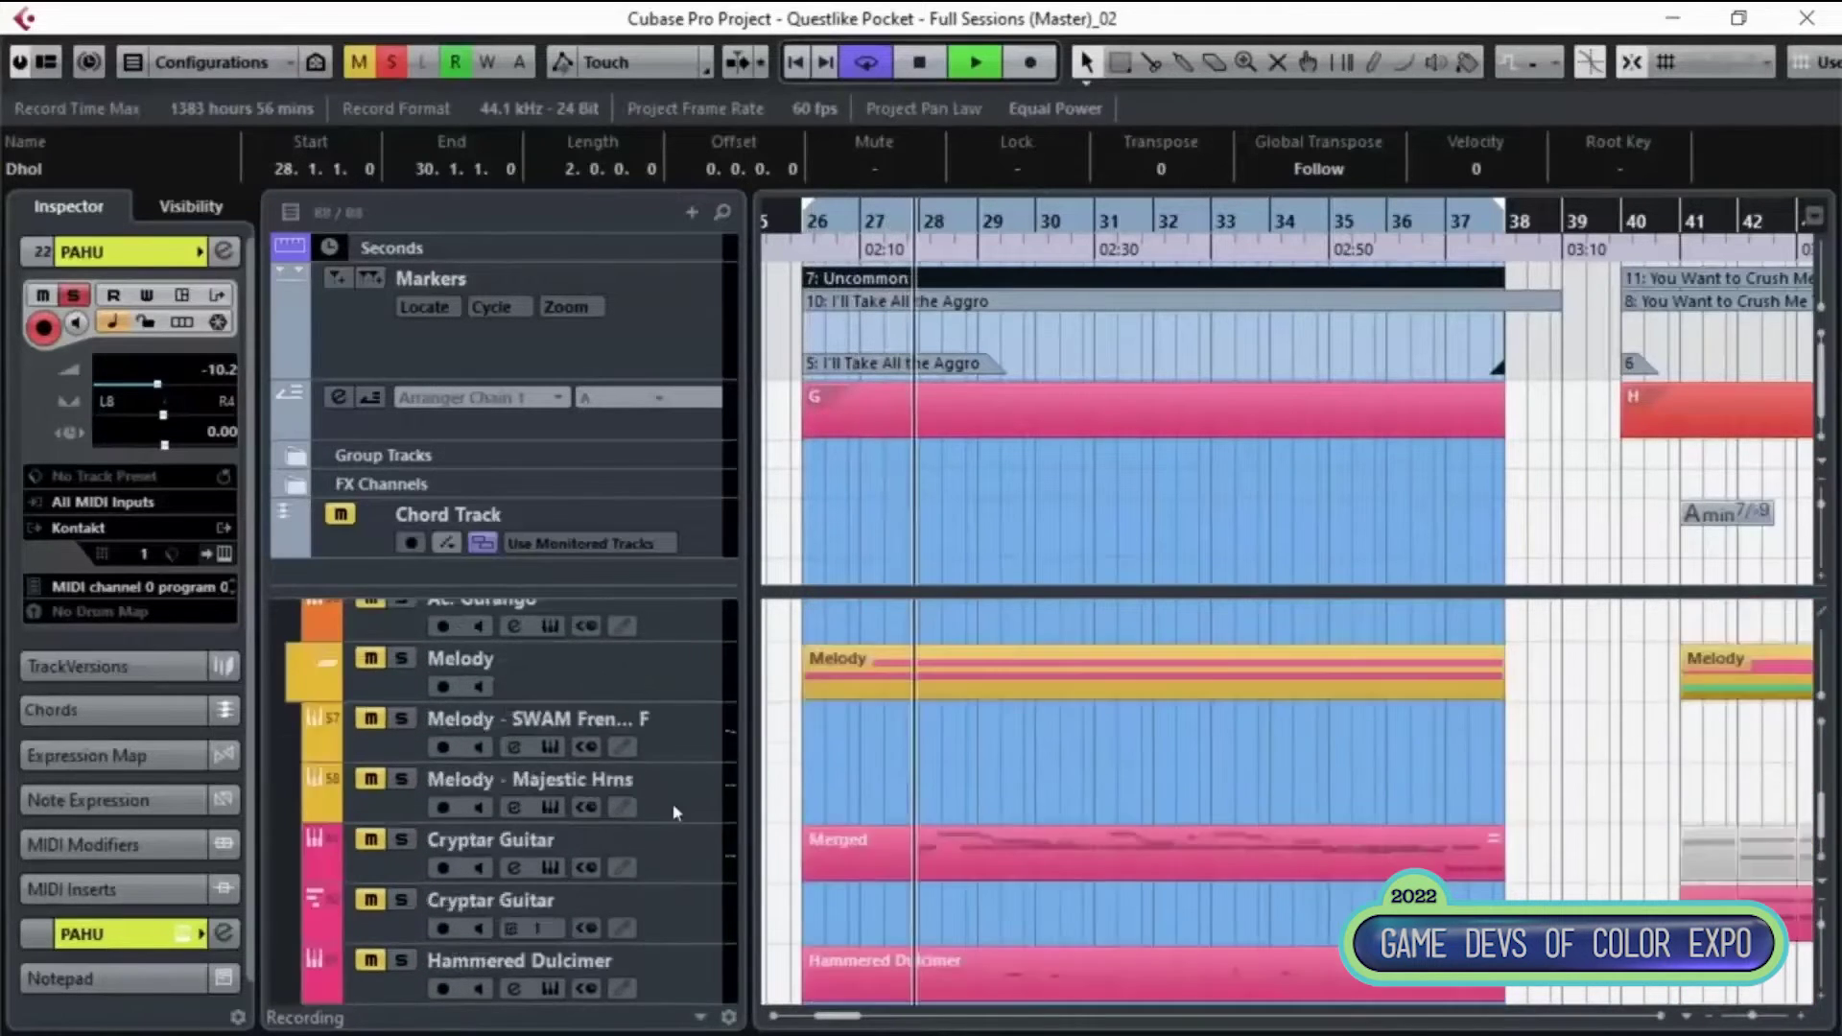
scroll(674, 811, "up", 3)
scroll(1040, 777, "down", 4)
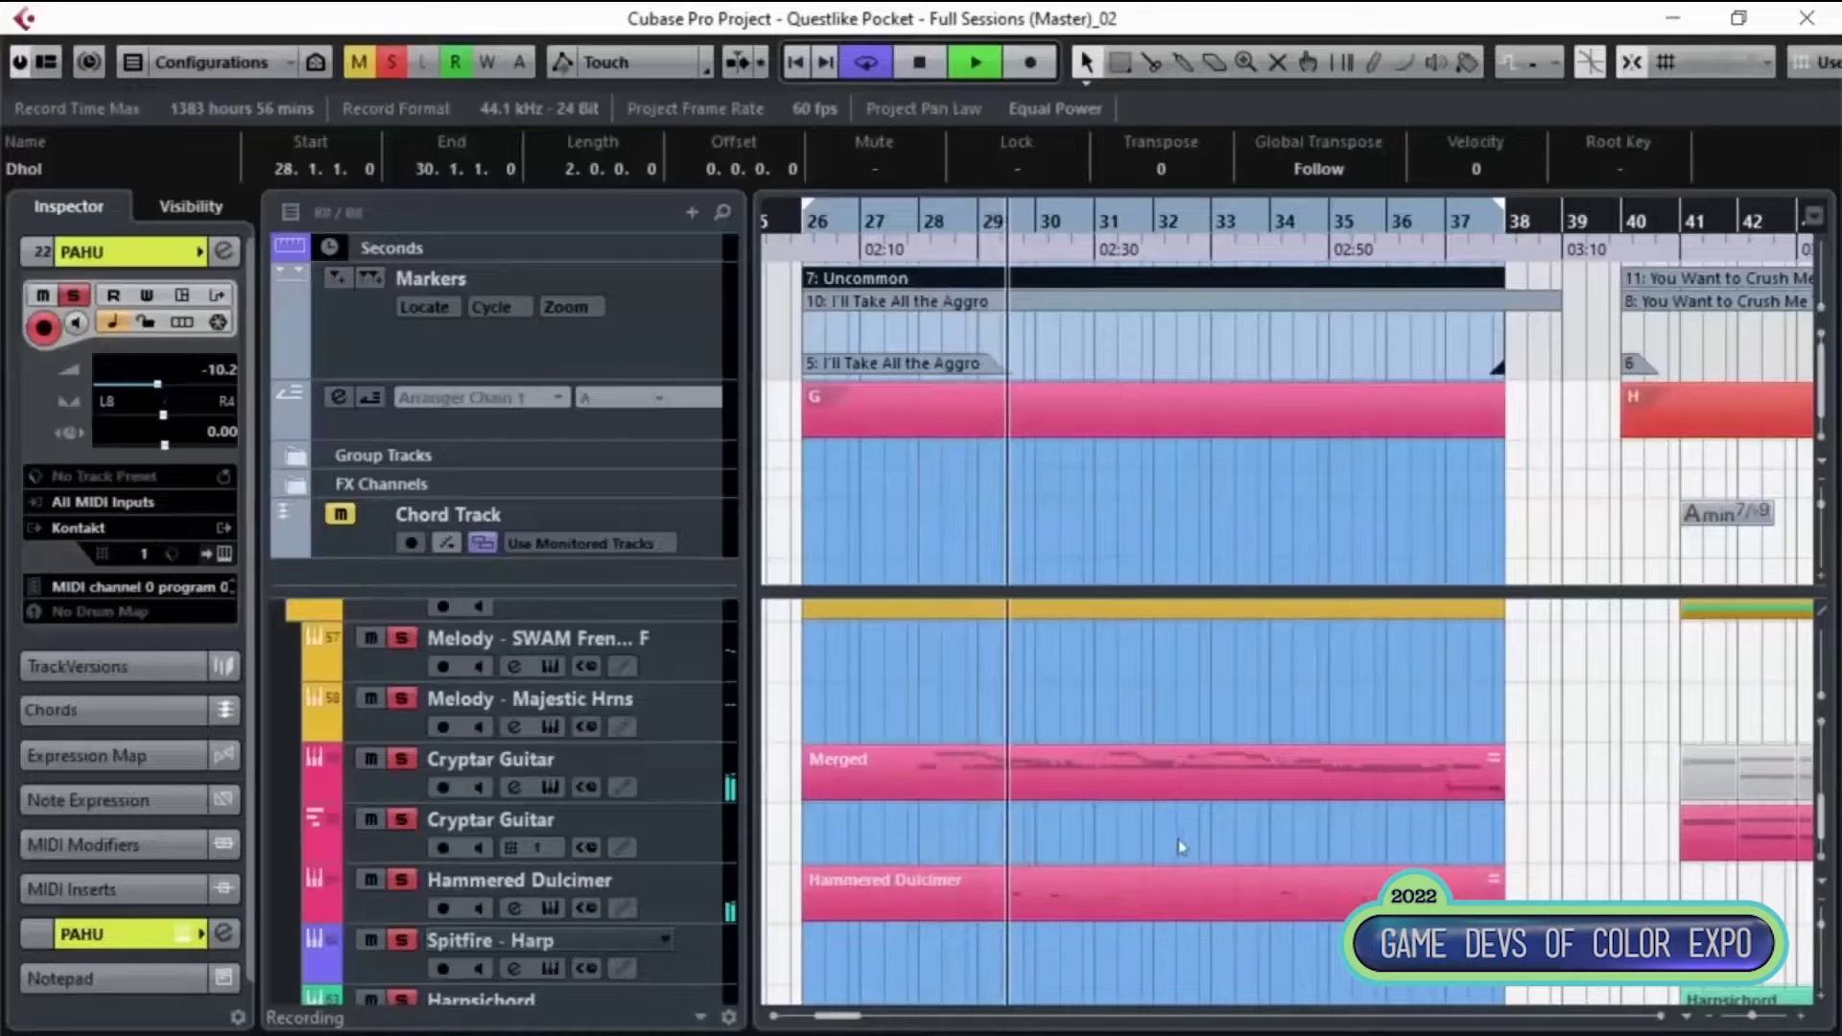
- Inspect the Hammered Dulcimer part in the Key Editor with an enlarged note area, and return to the project
double_click(1090, 907)
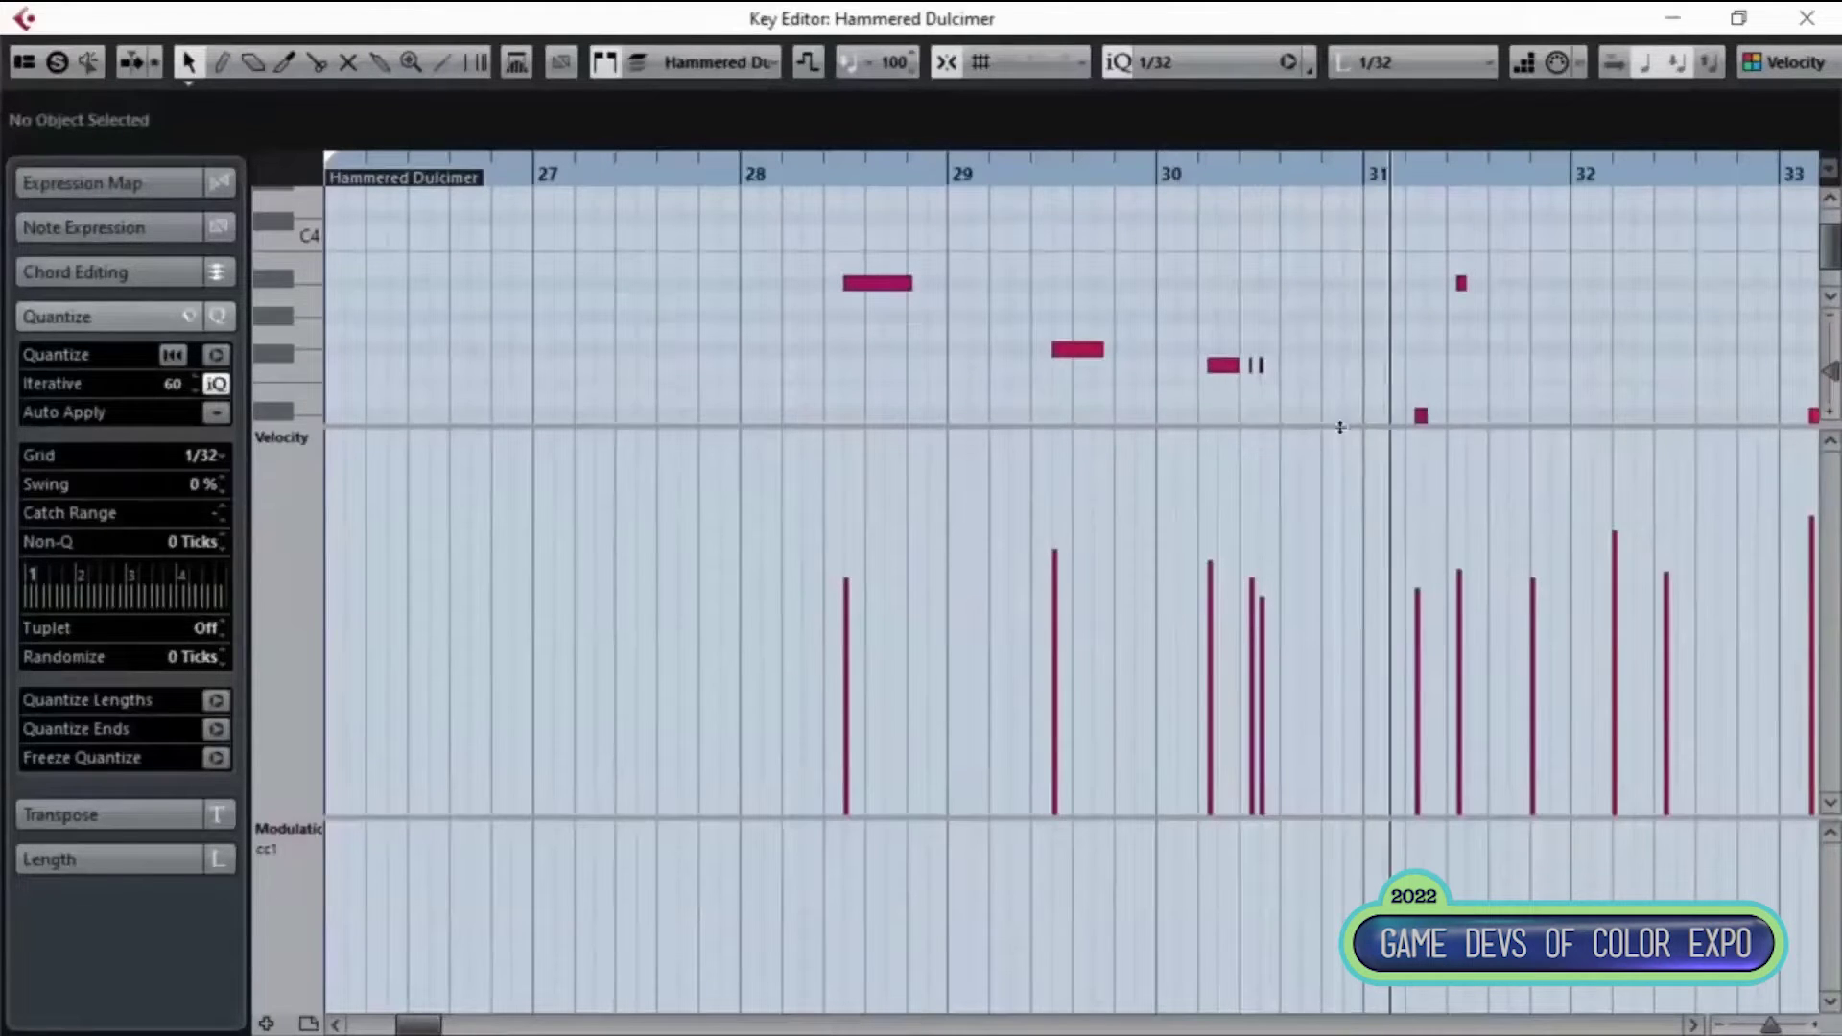
left_click_drag(1340, 427, 1332, 581)
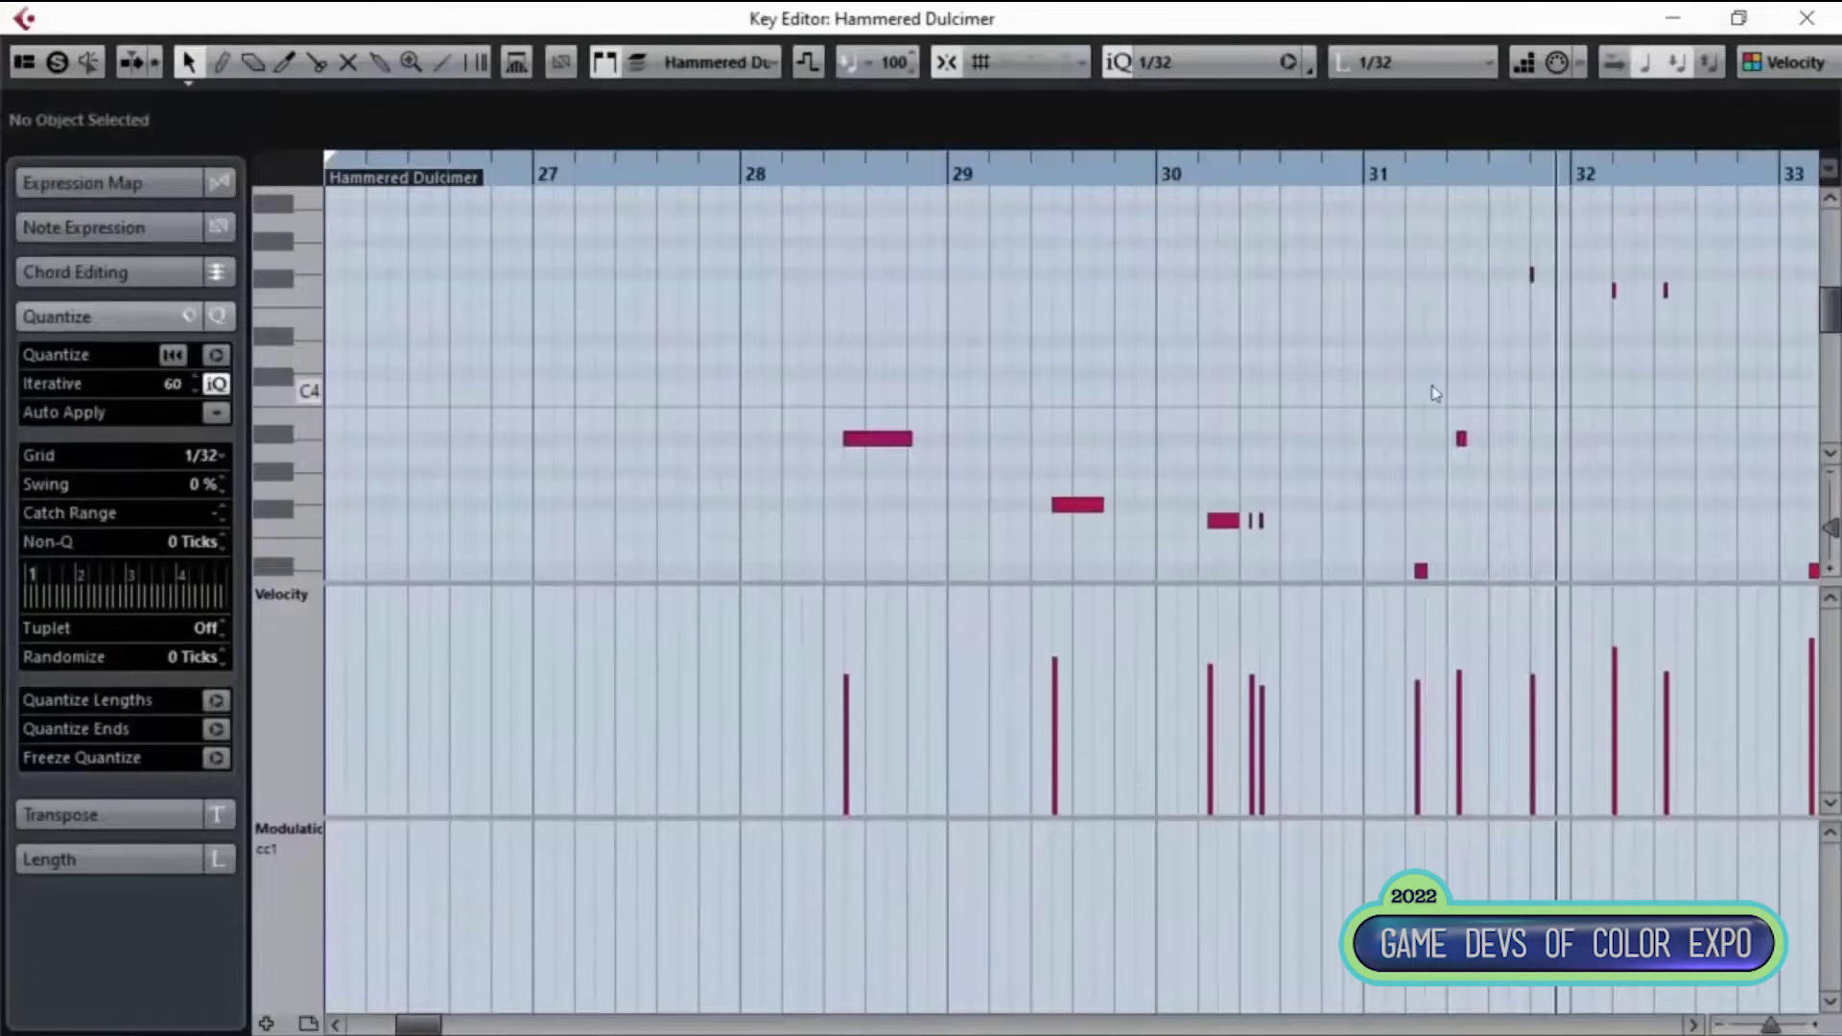
key("Escape")
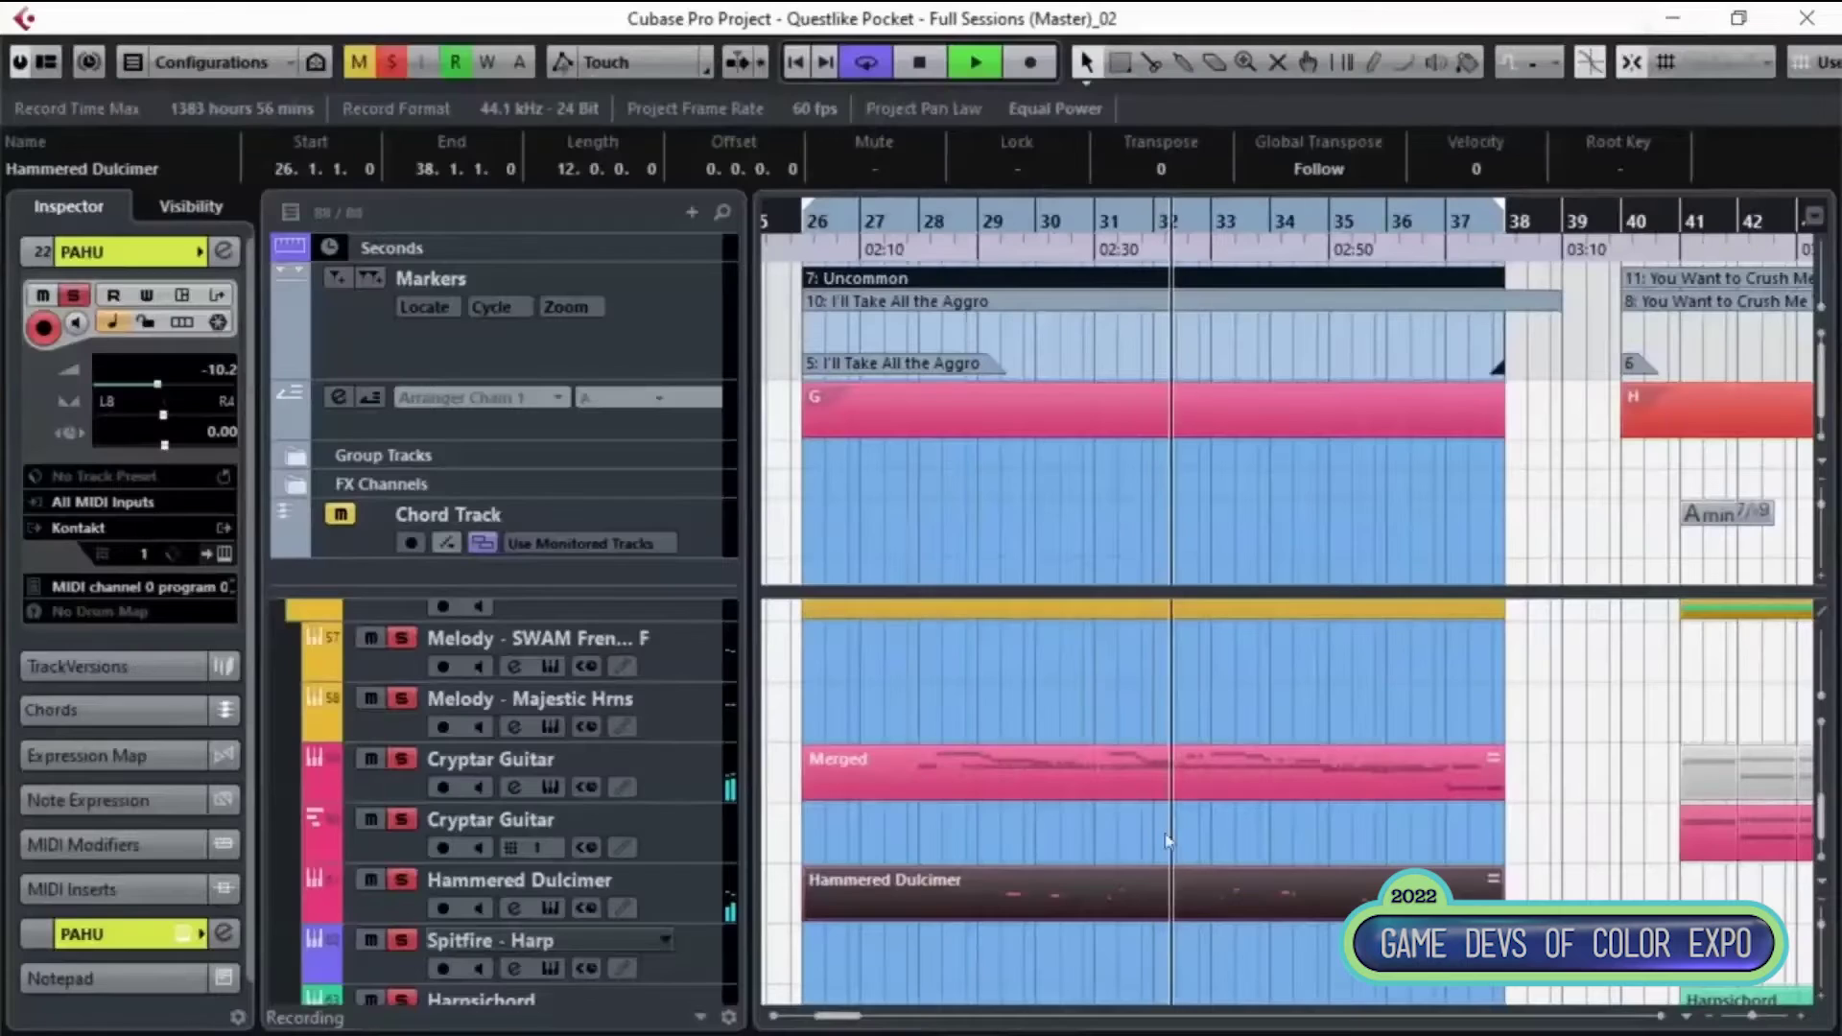
- Clear all mutes and solos, and select cycle marker 10, I'll Take All the Aggro, as the playback range
scroll(1168, 840, "up", 3)
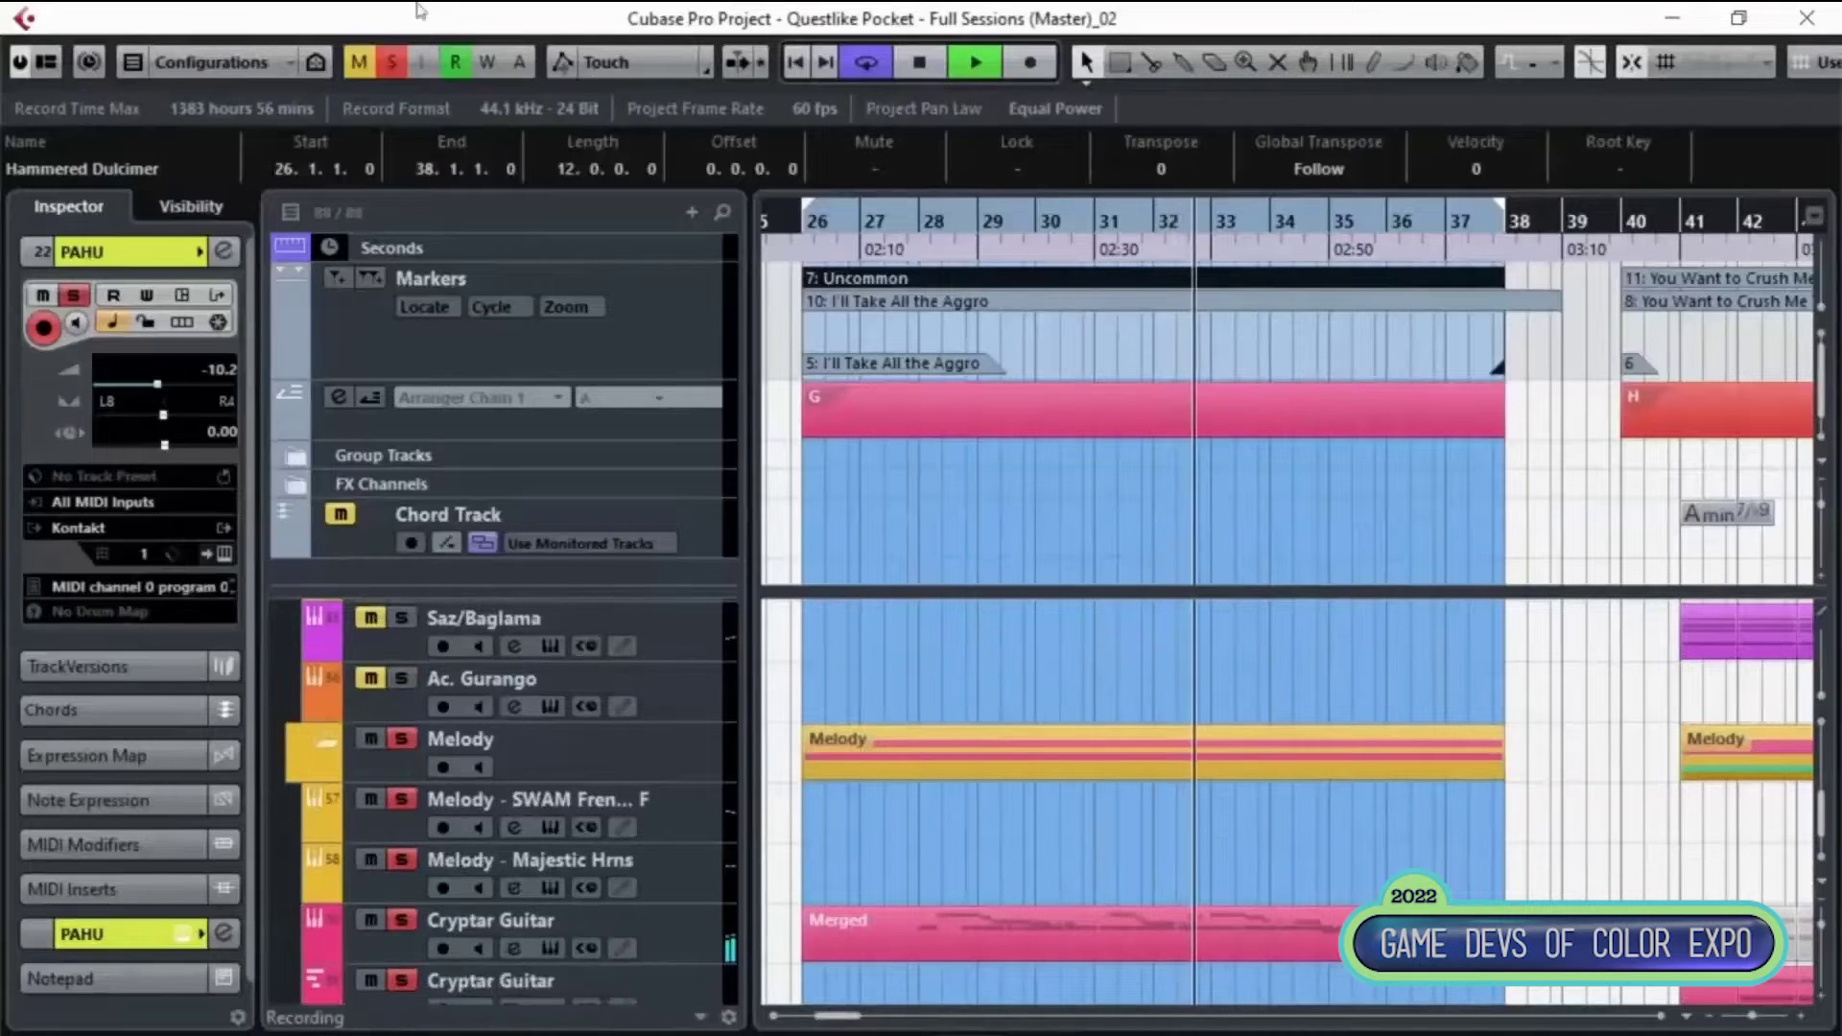
left_click(1252, 767)
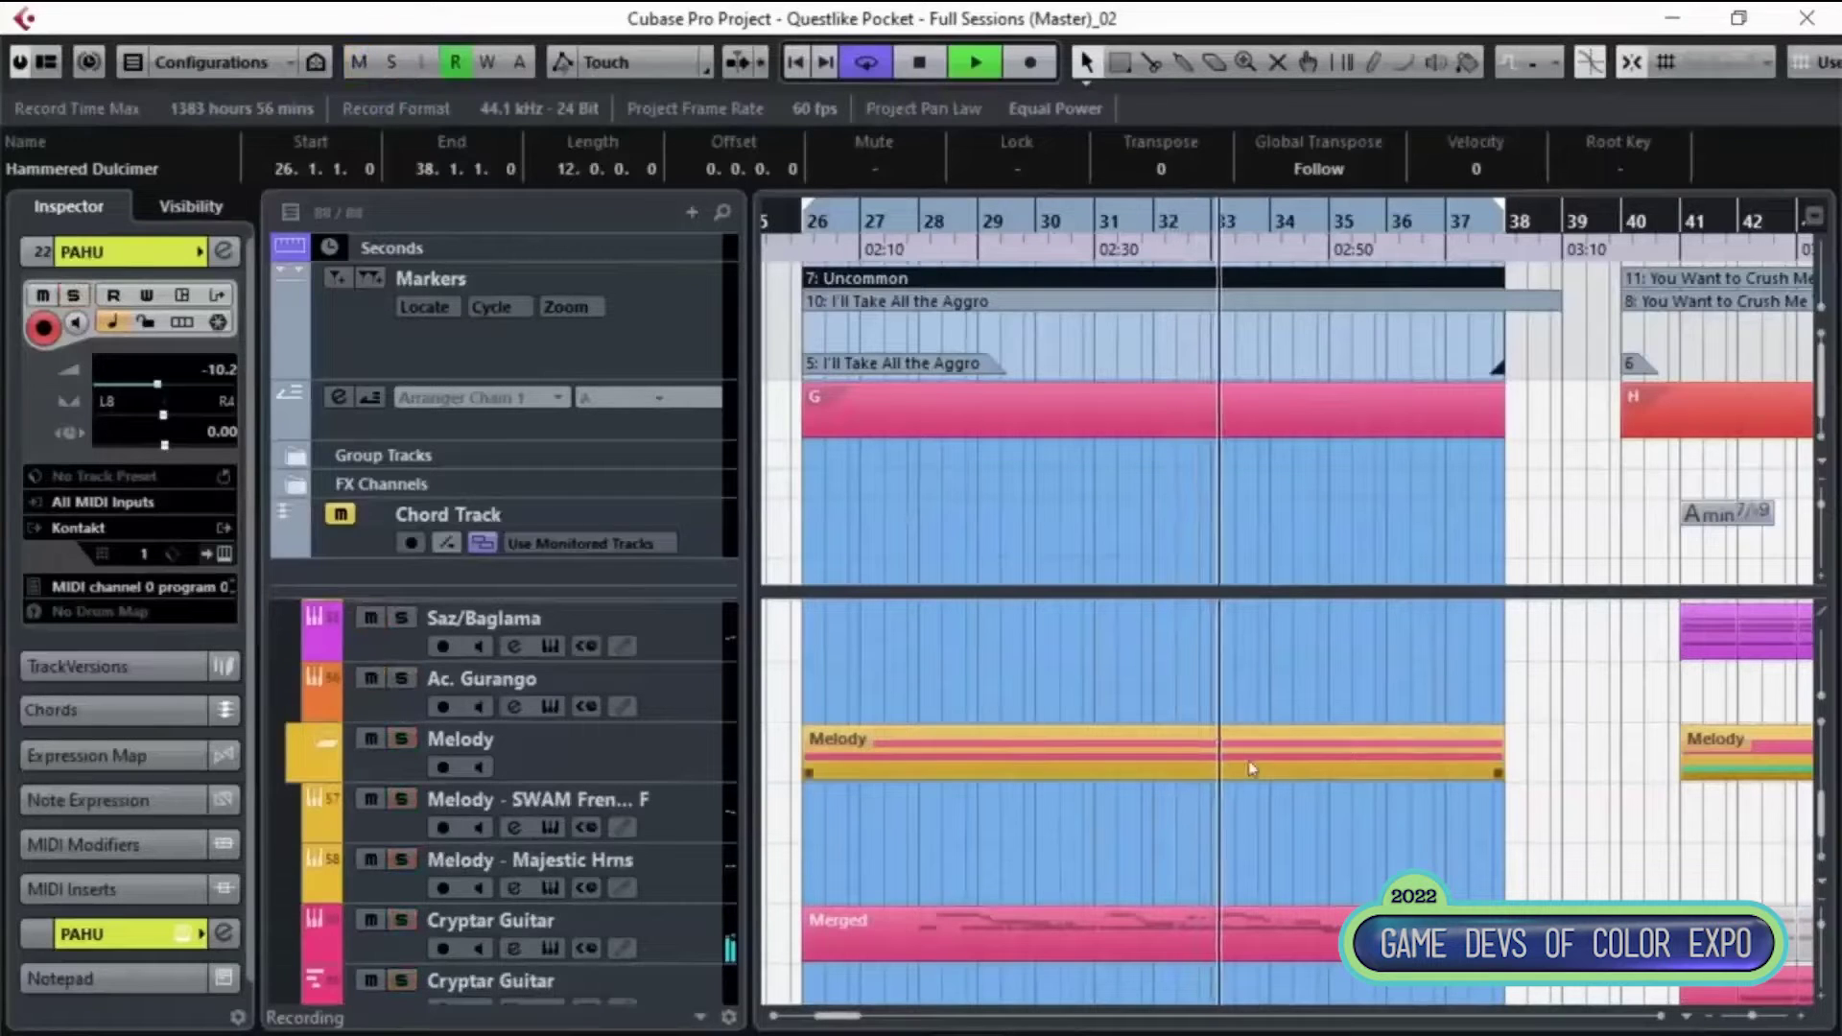
left_click(1373, 301)
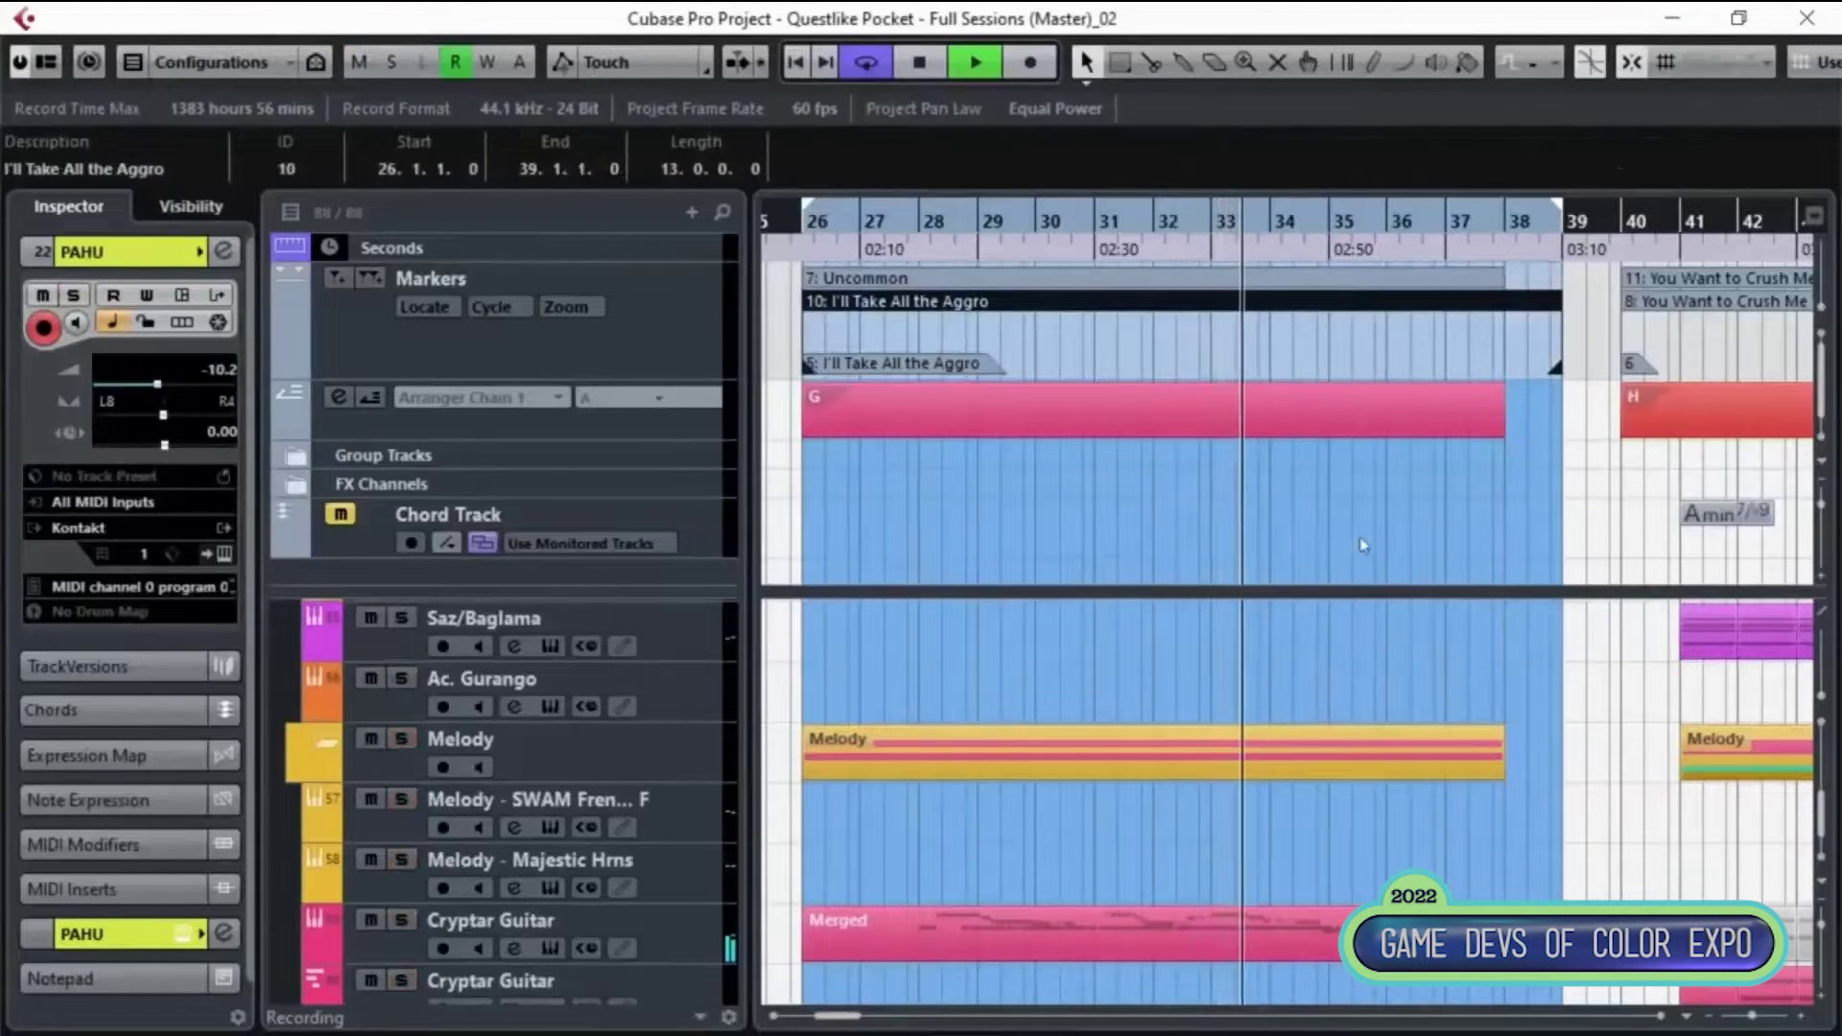
- Inspect the notes of the Session Strings 2 - Cello/Vla part starting around bar 34 in the Key Editor, and leave the editor
scroll(1372, 777, "up", 6)
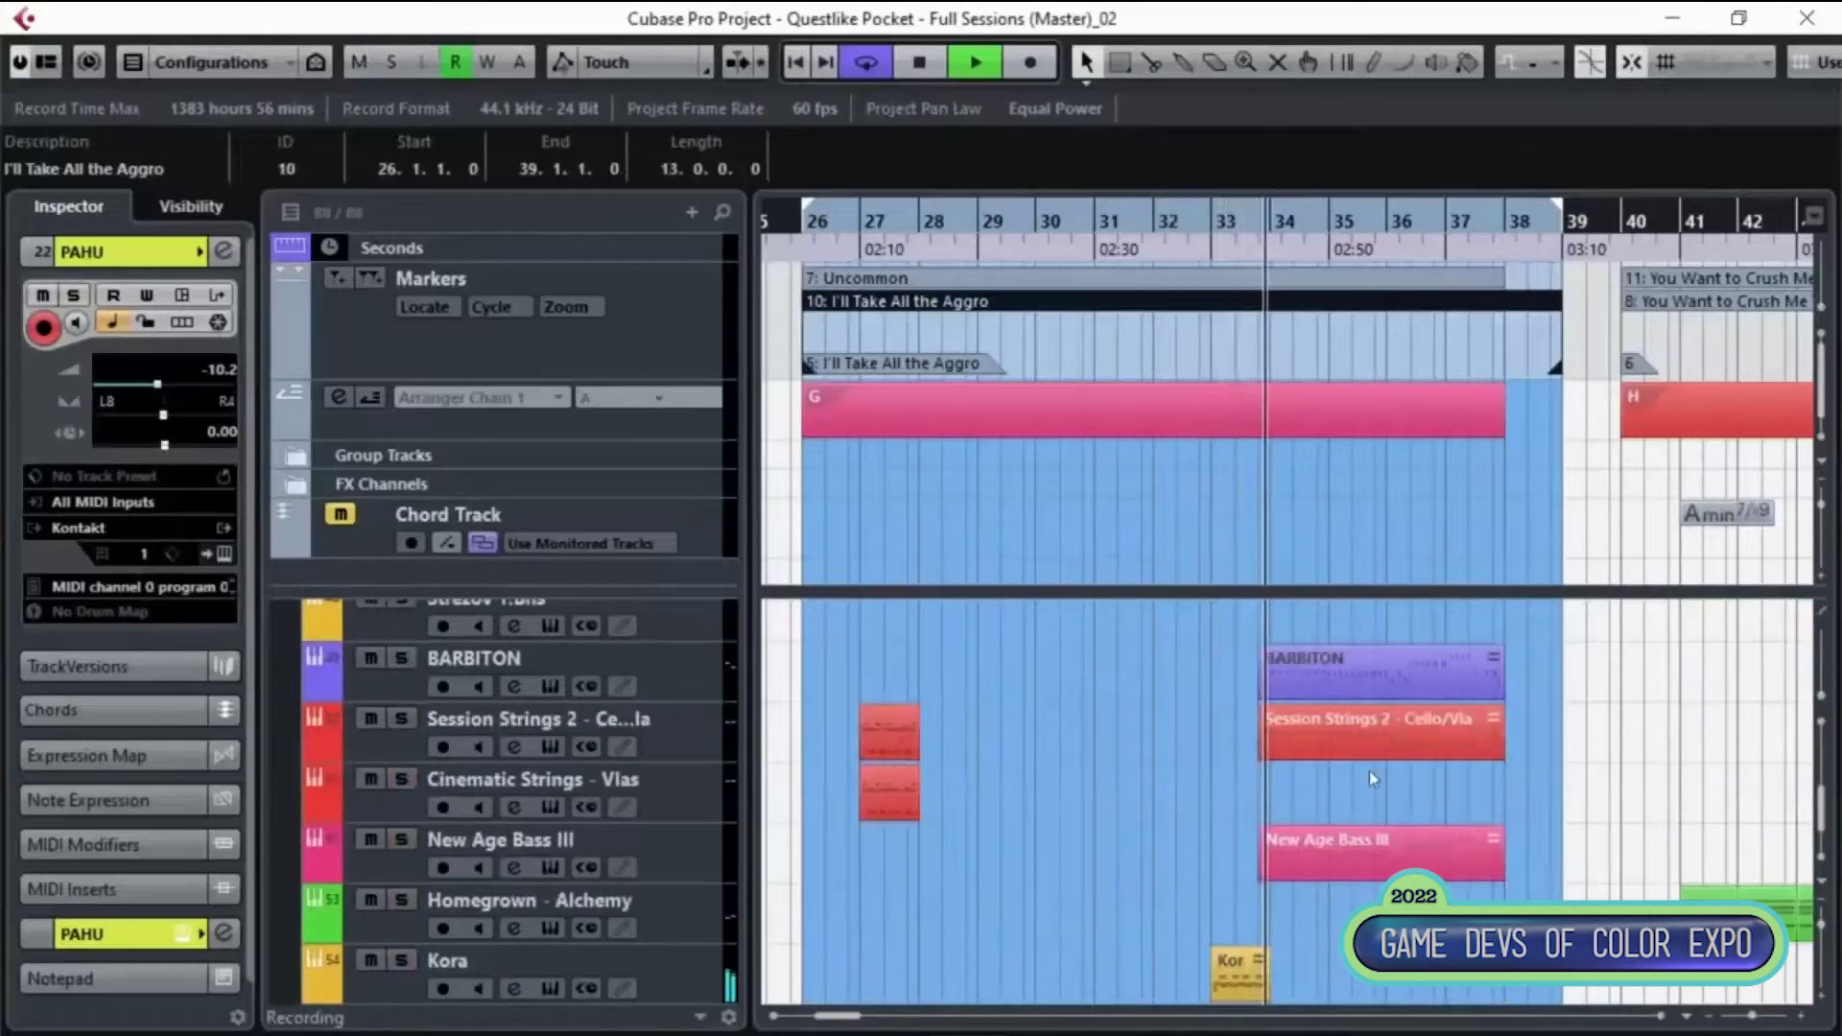
left_click(1370, 722)
double_click(1370, 722)
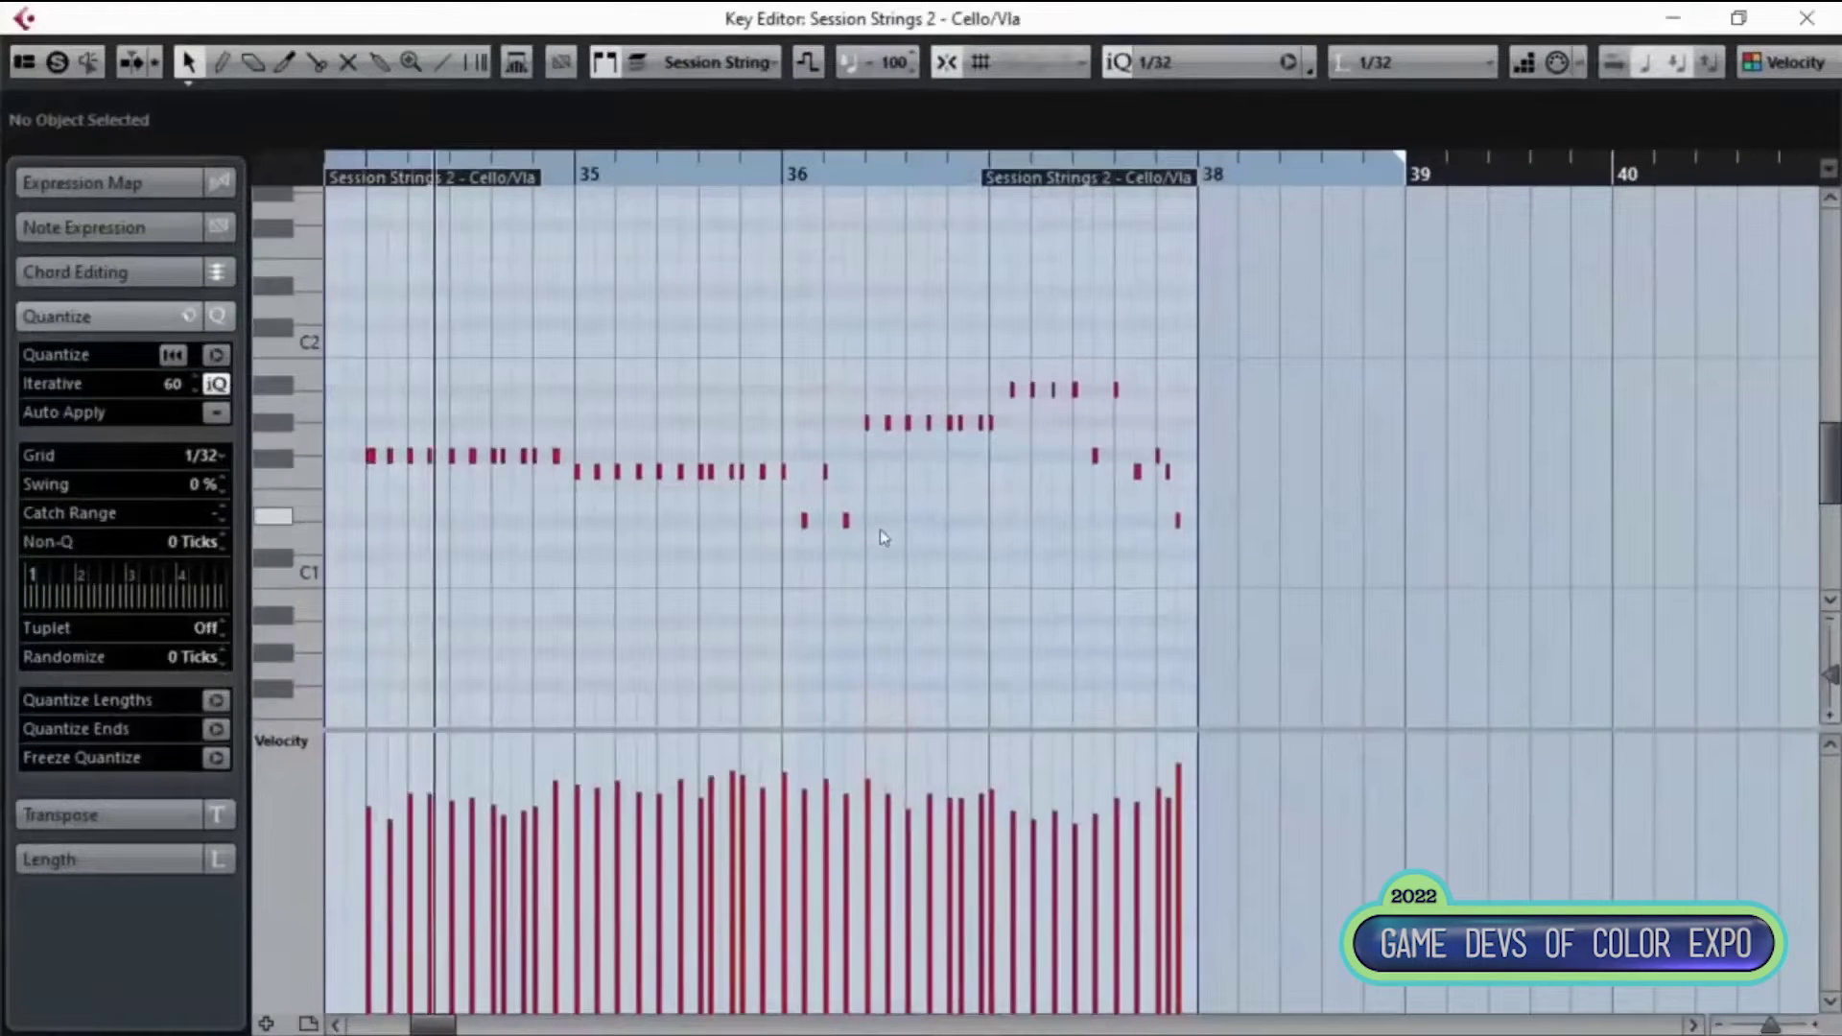
left_click(1674, 20)
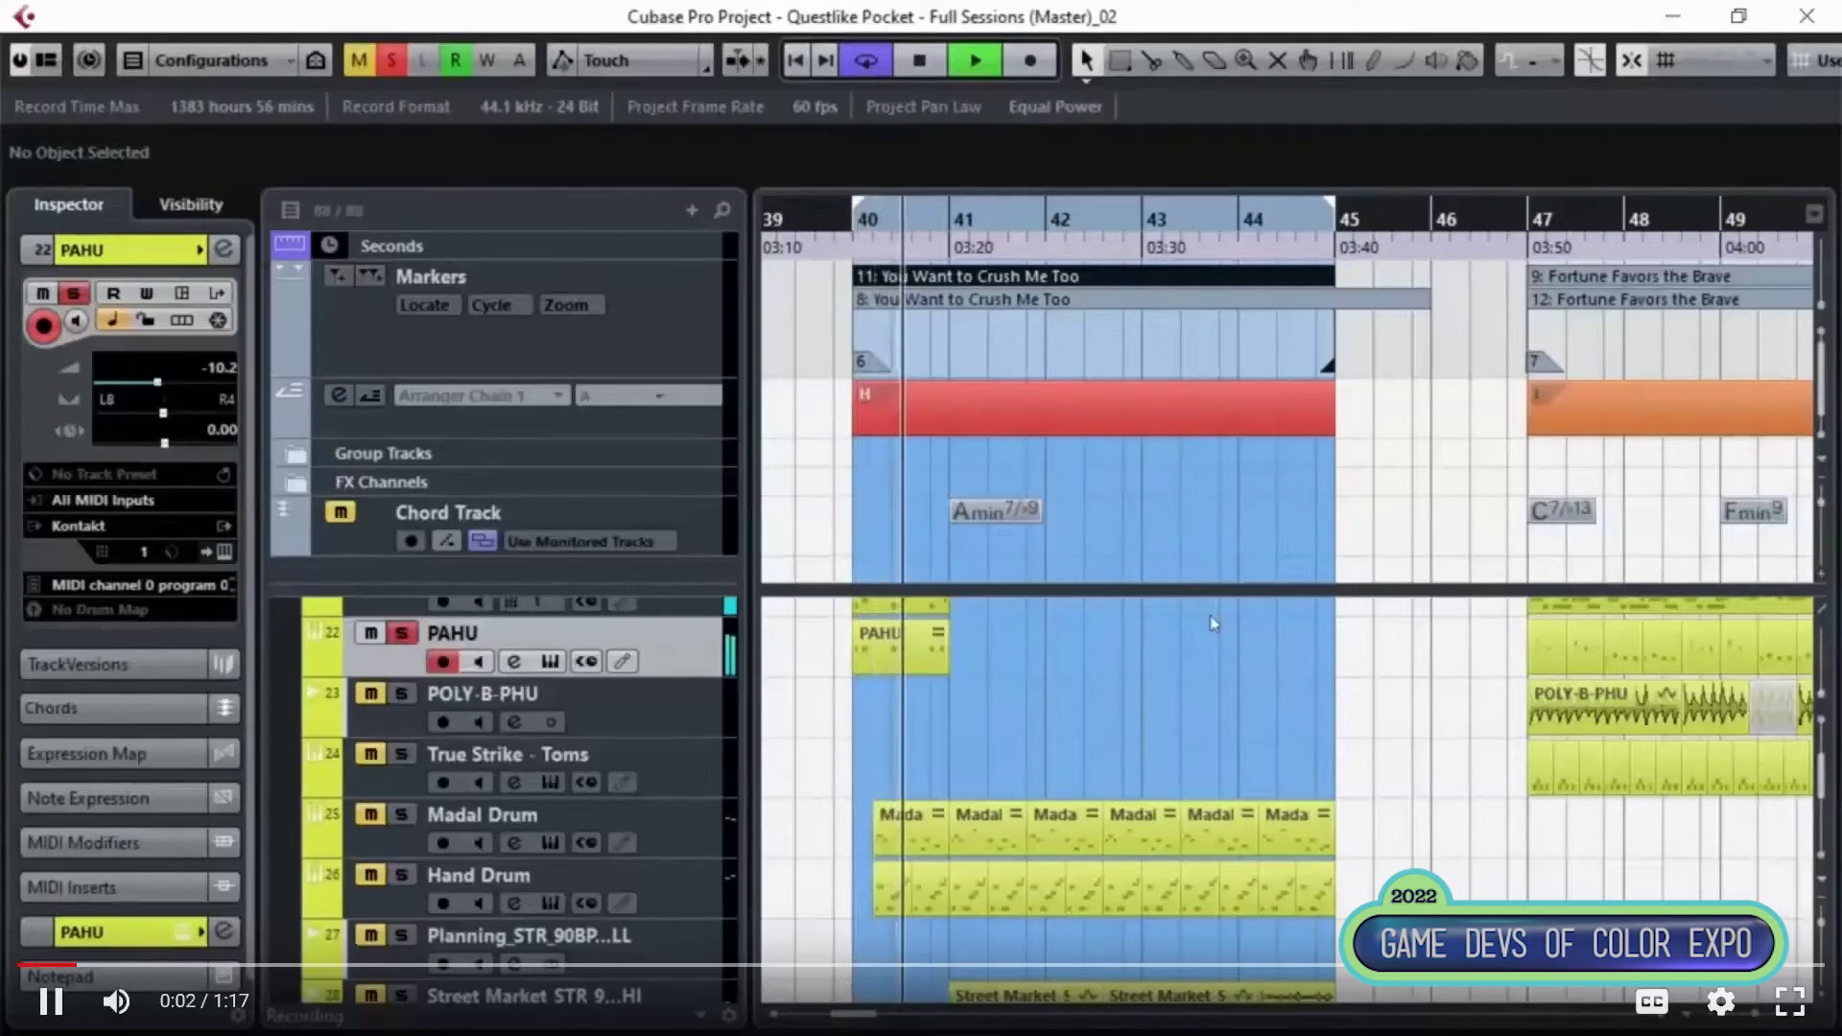
- Solo the Madal Drum and Hand Drum tracks alongside PAHU in the You Want to Crush Me Too section
left_click(402, 814)
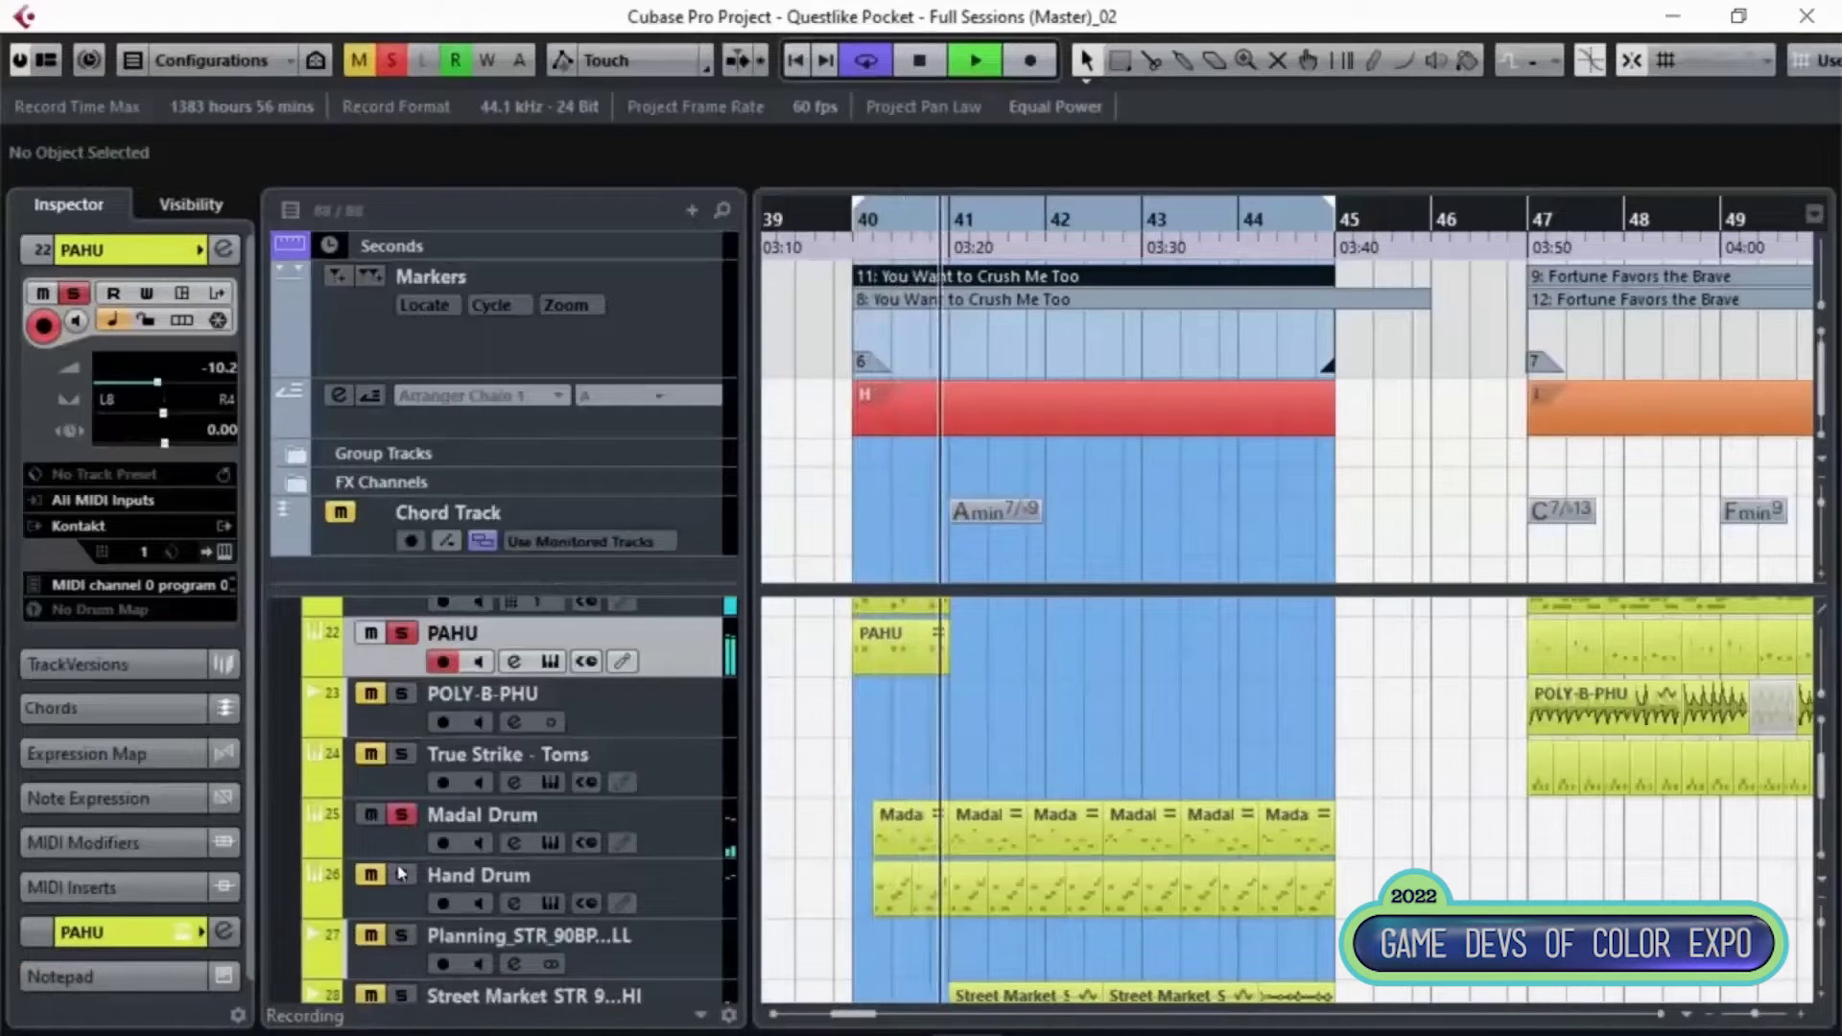
left_click(401, 875)
left_click(401, 875)
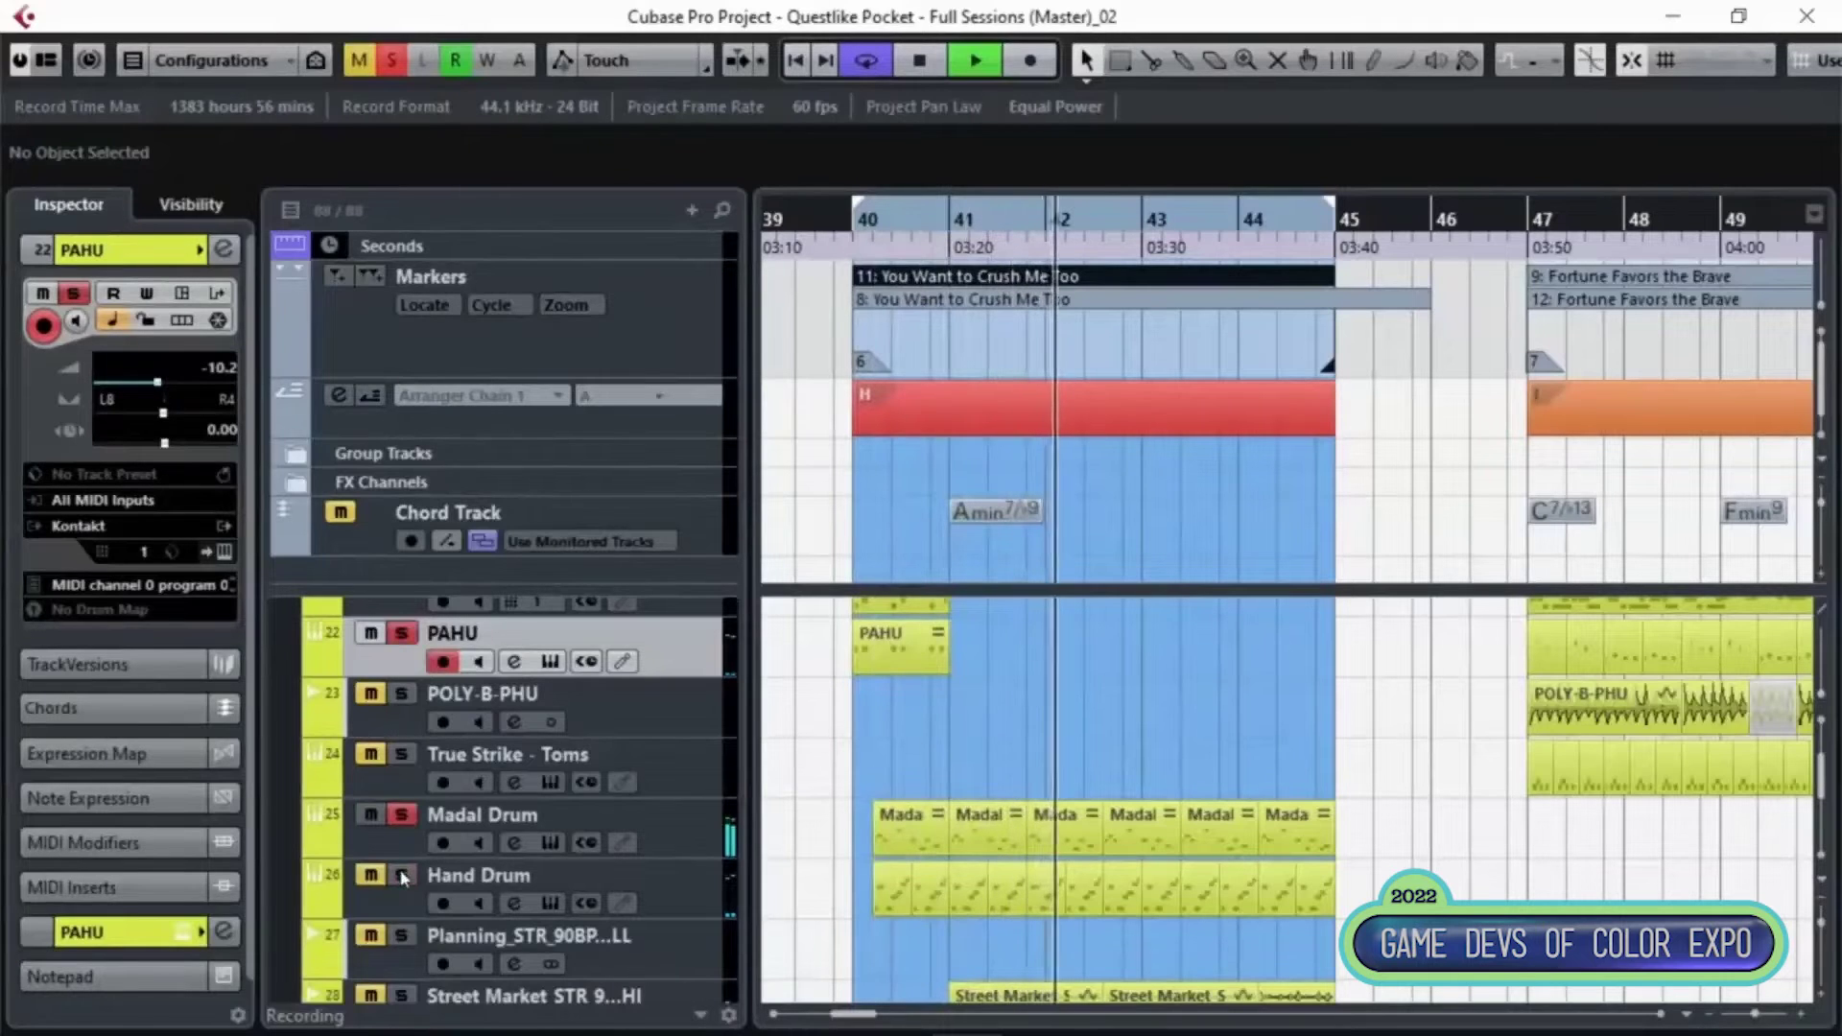
left_click(403, 875)
- Add the Street Market_STR loop and the Munsters track to the soloed percussion
scroll(703, 848, "down", 2)
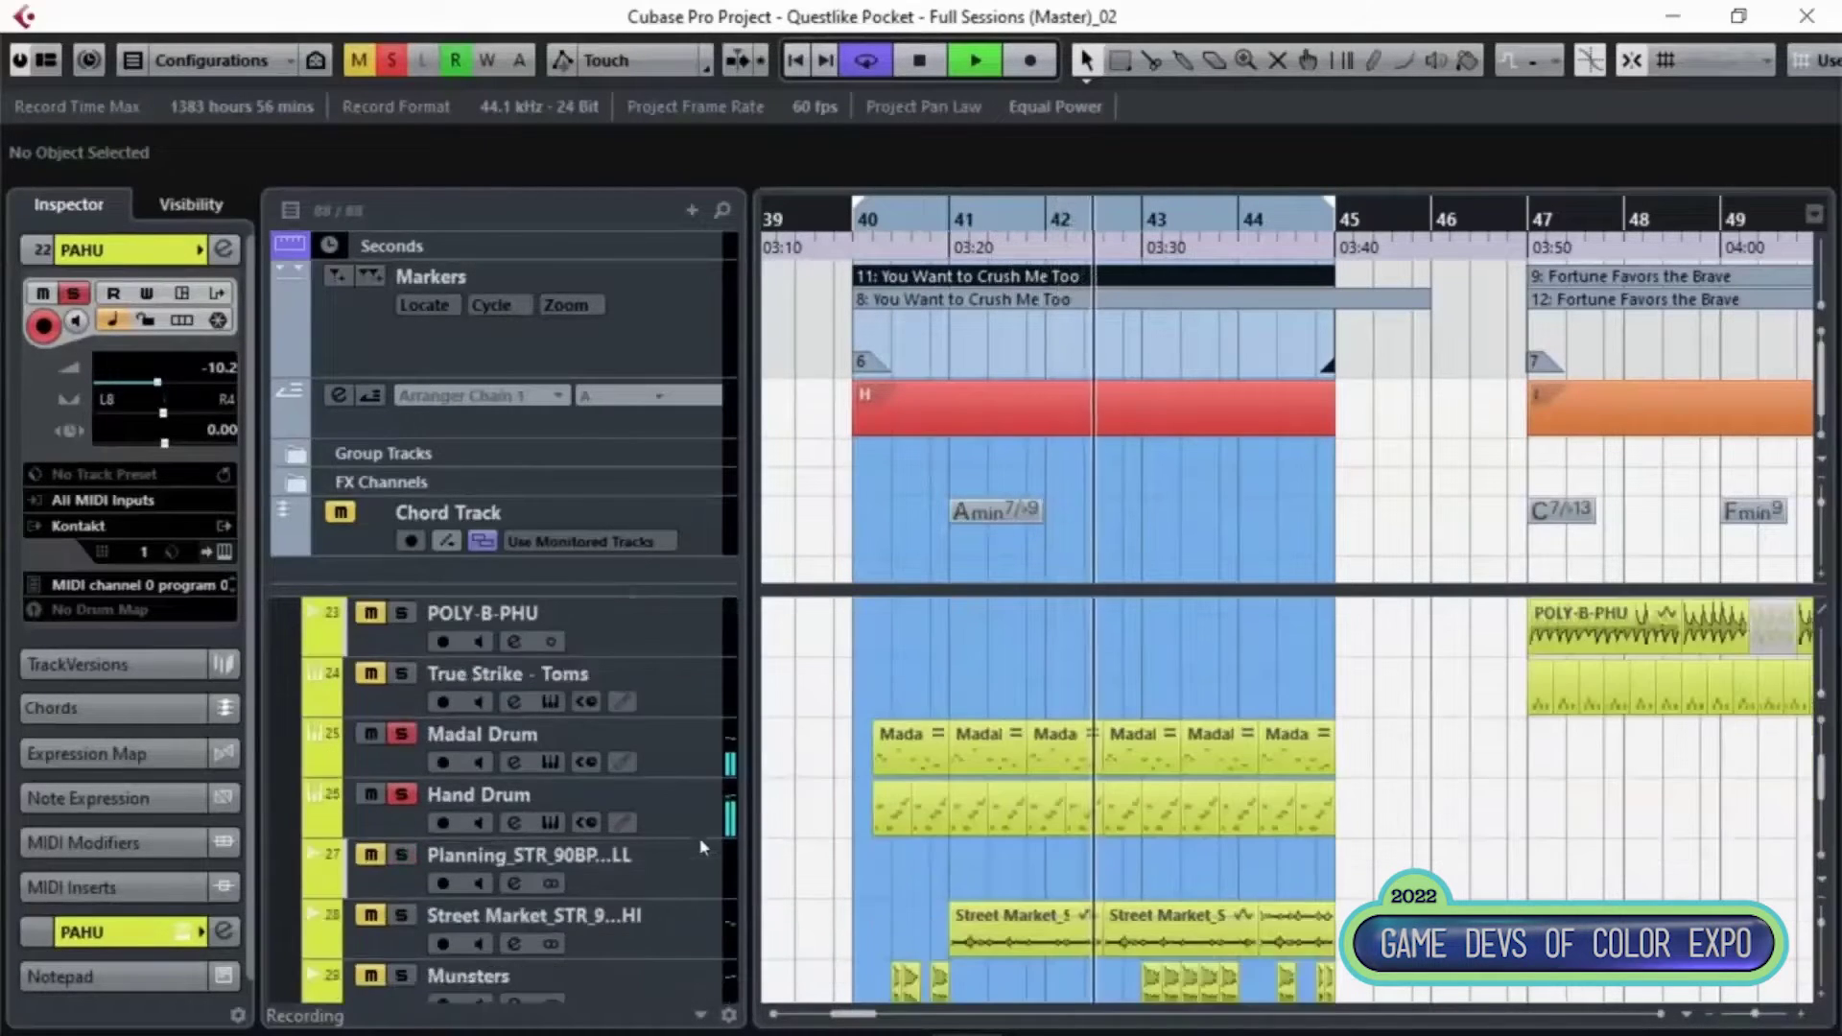
scroll(681, 815, "down", 2)
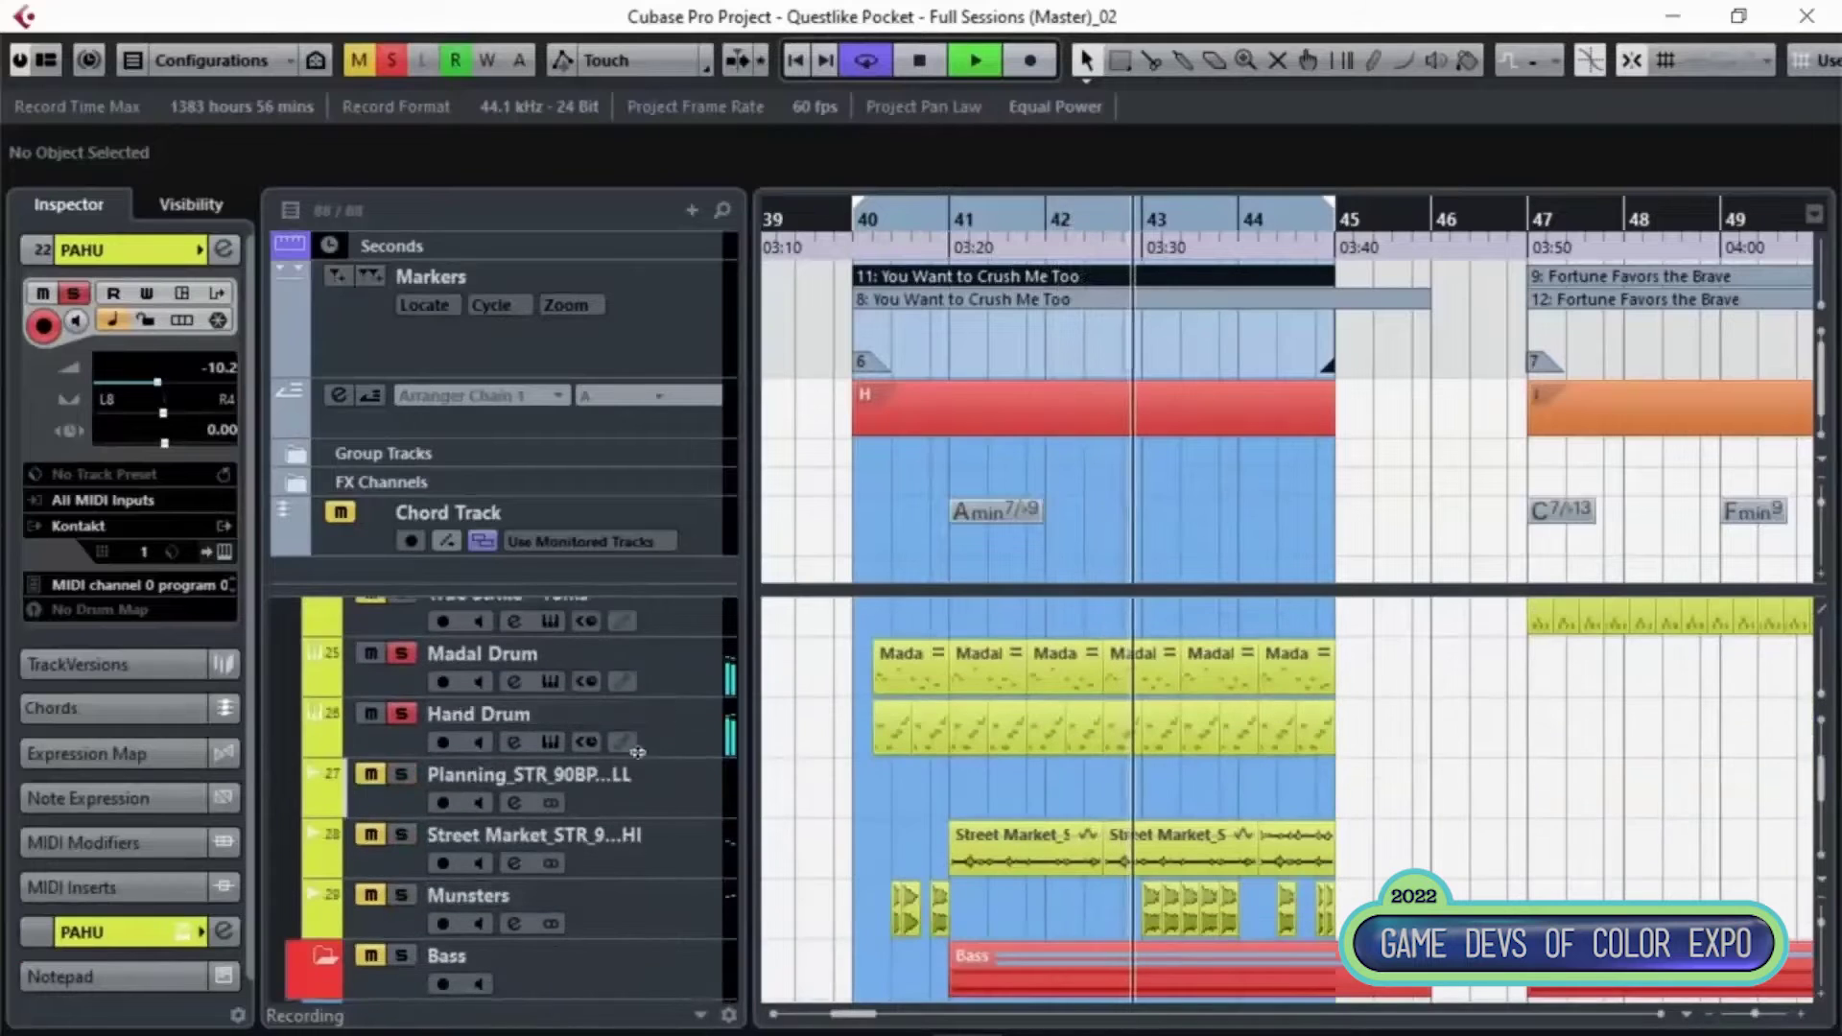
left_click(402, 835)
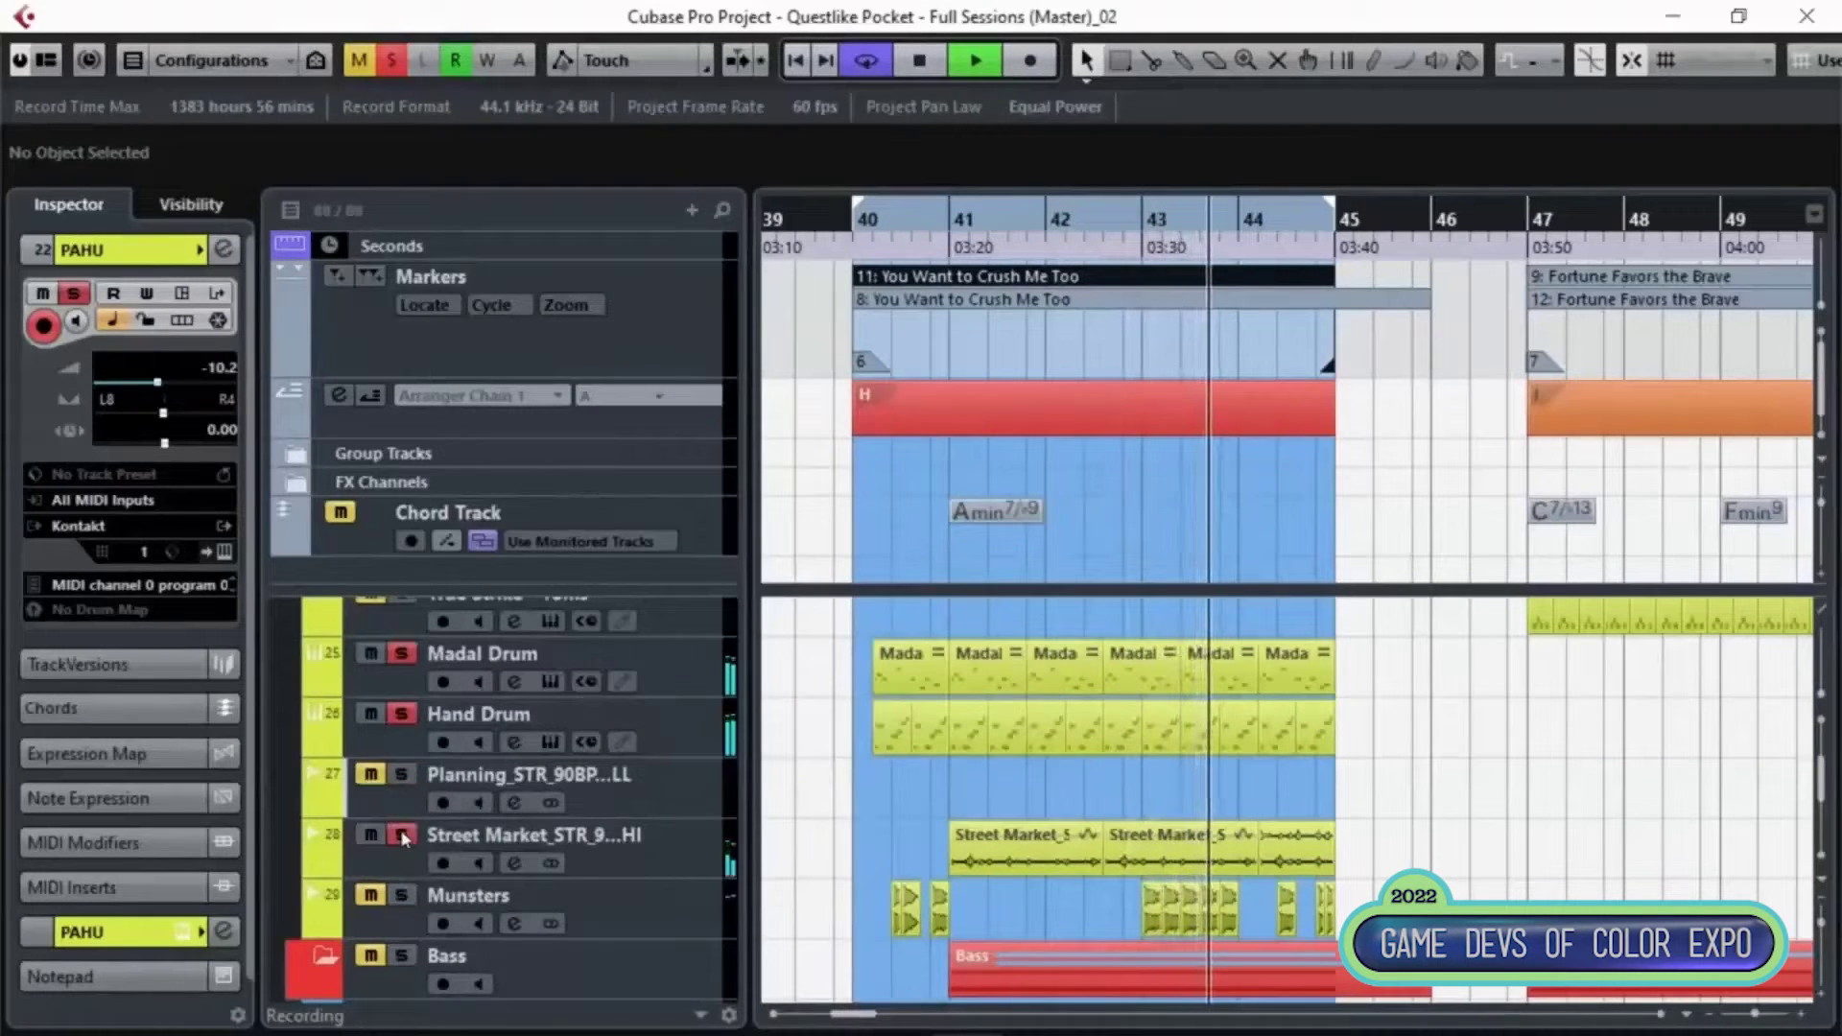
left_click(400, 898)
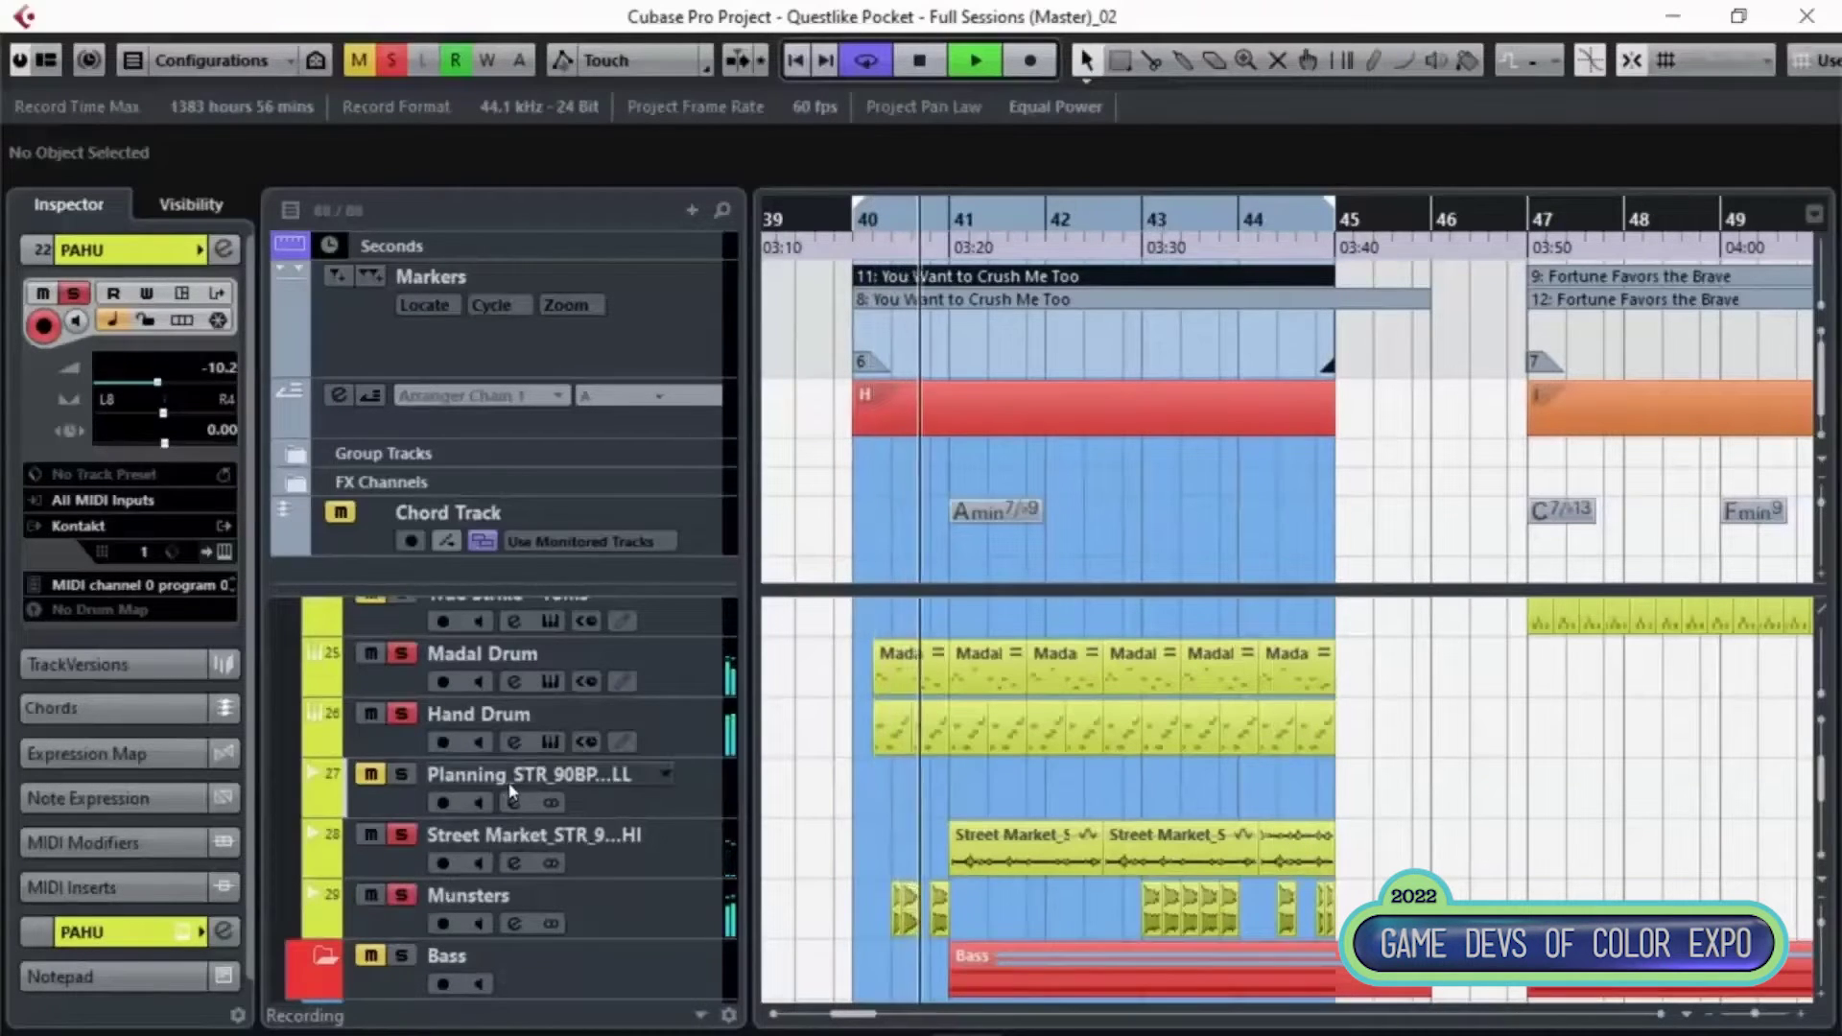
- Solo the Djembe track and the tth_prlp_125 loop as well
scroll(511, 792, "up", 8)
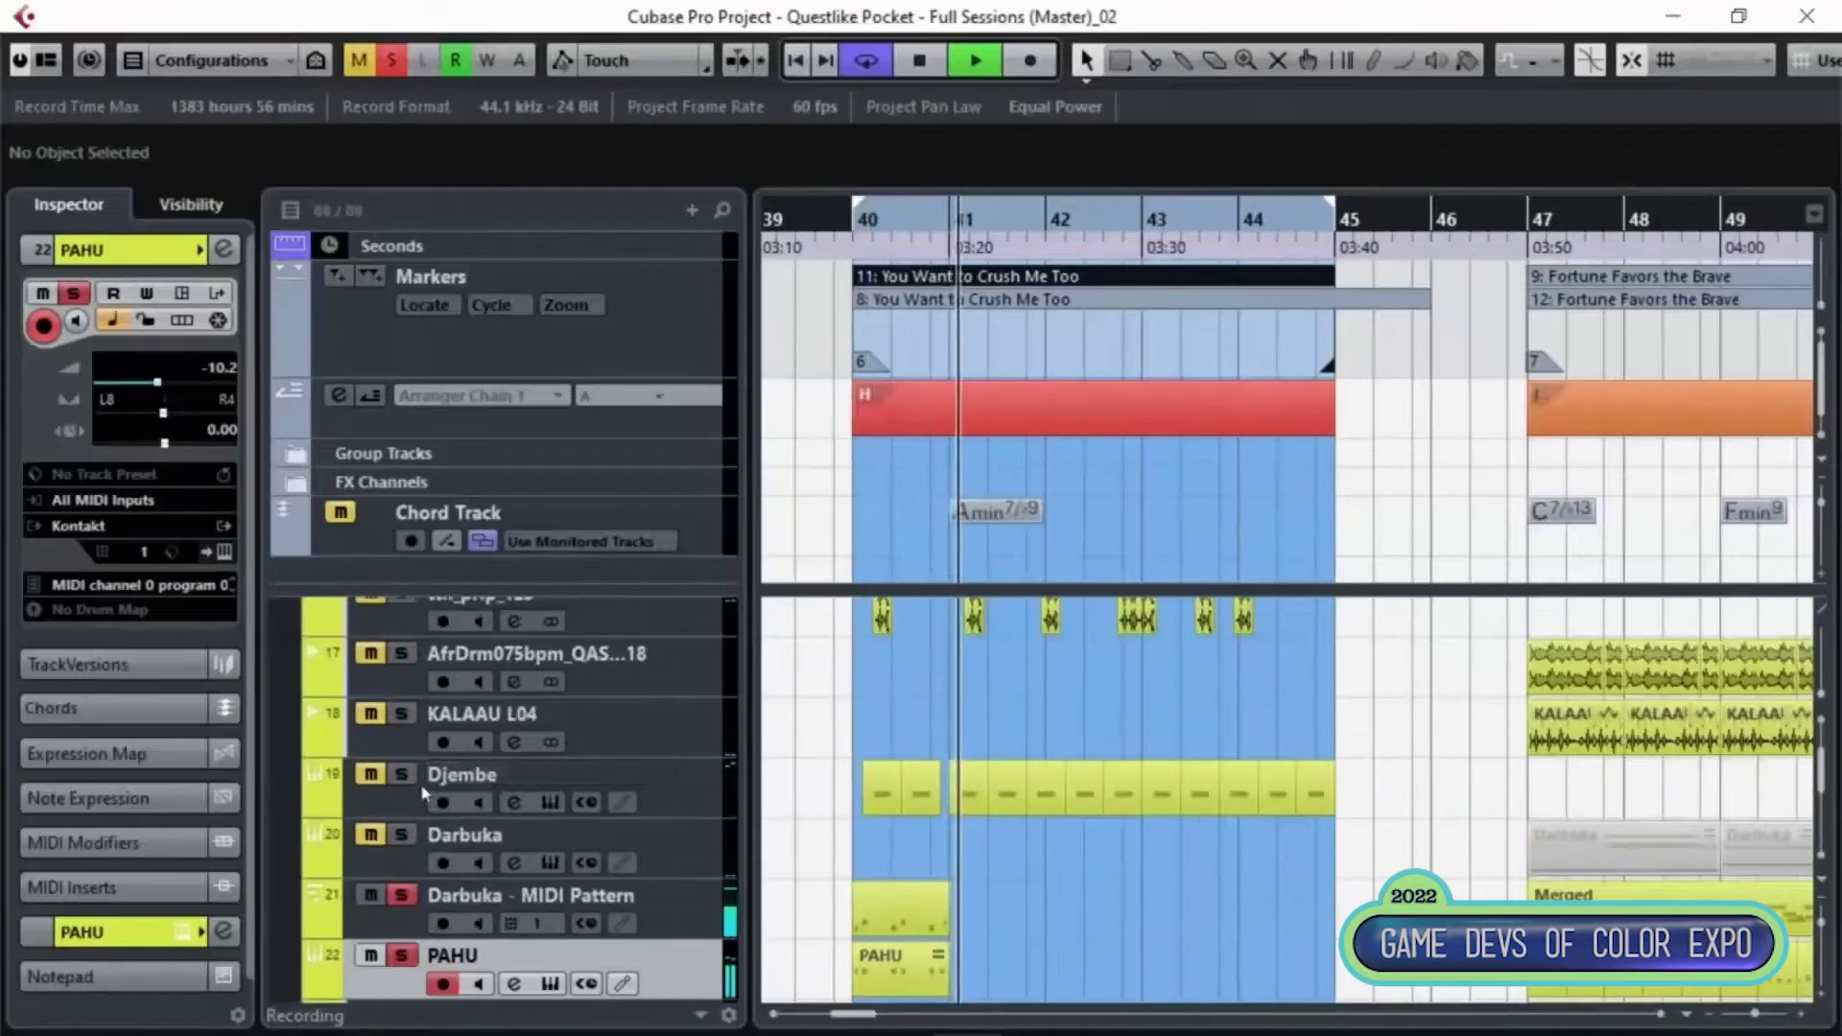
left_click(405, 781)
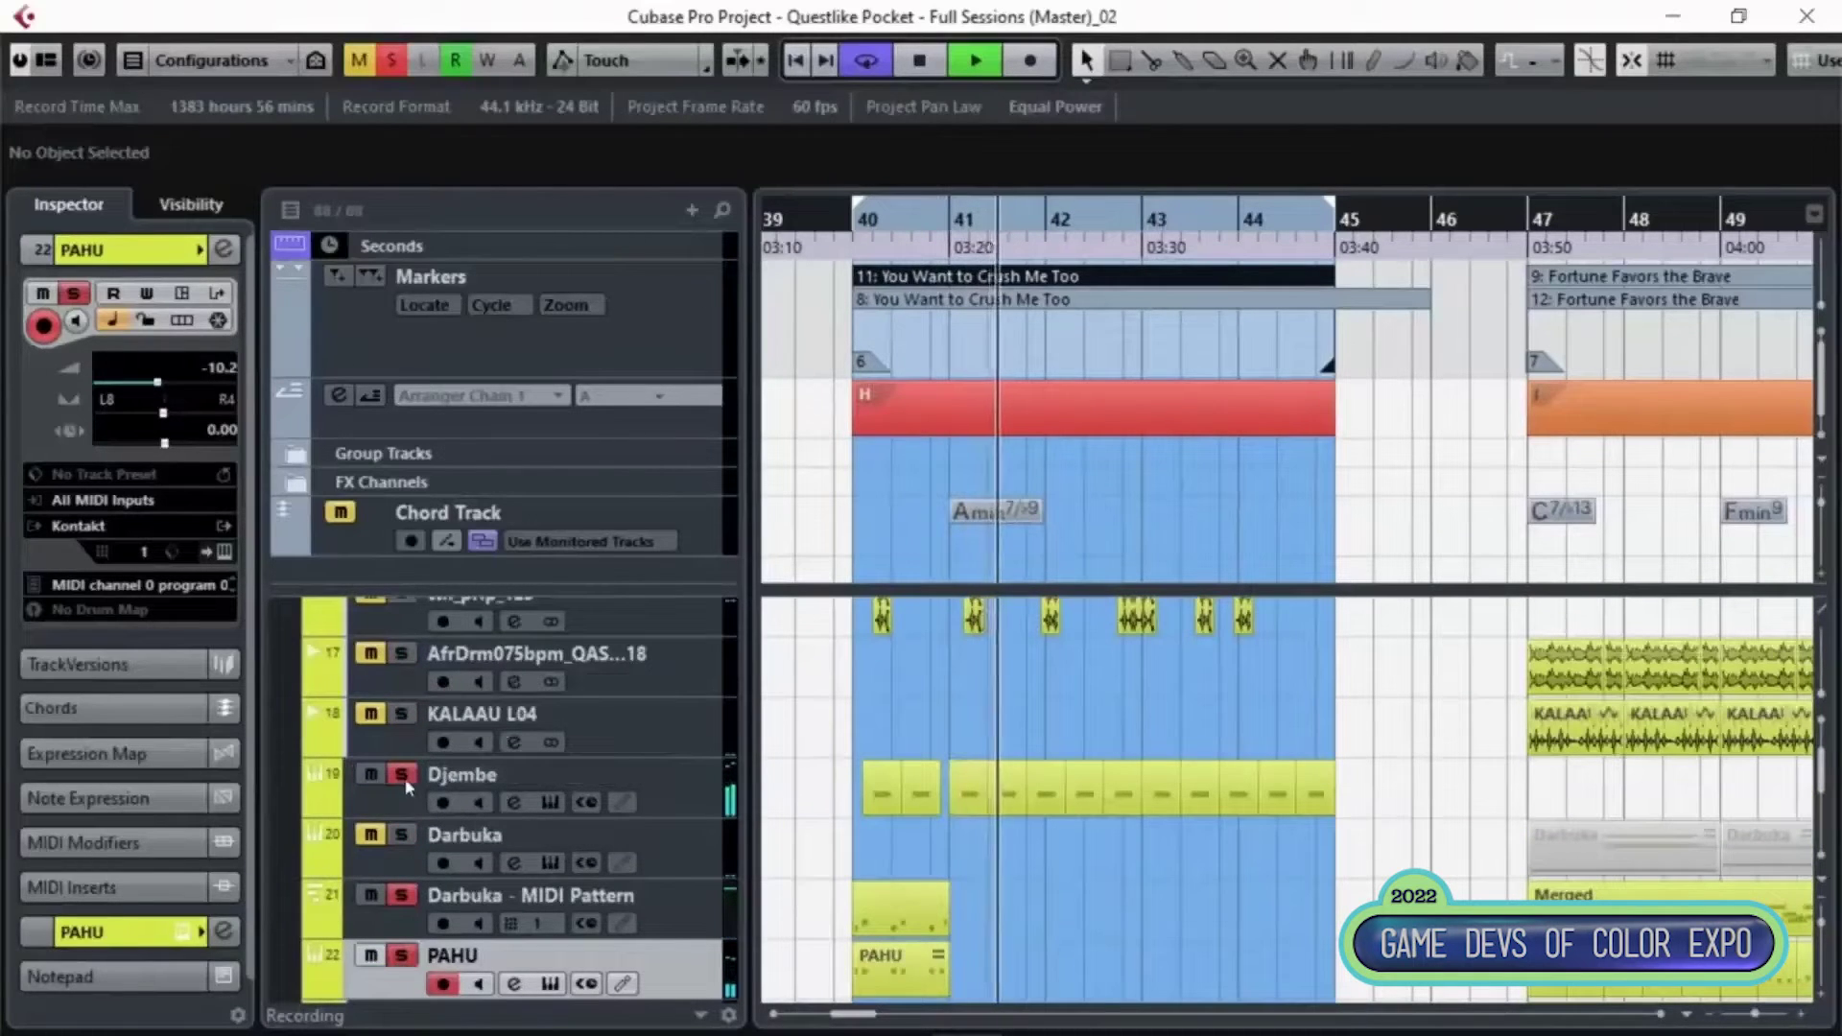
scroll(408, 787, "up", 3)
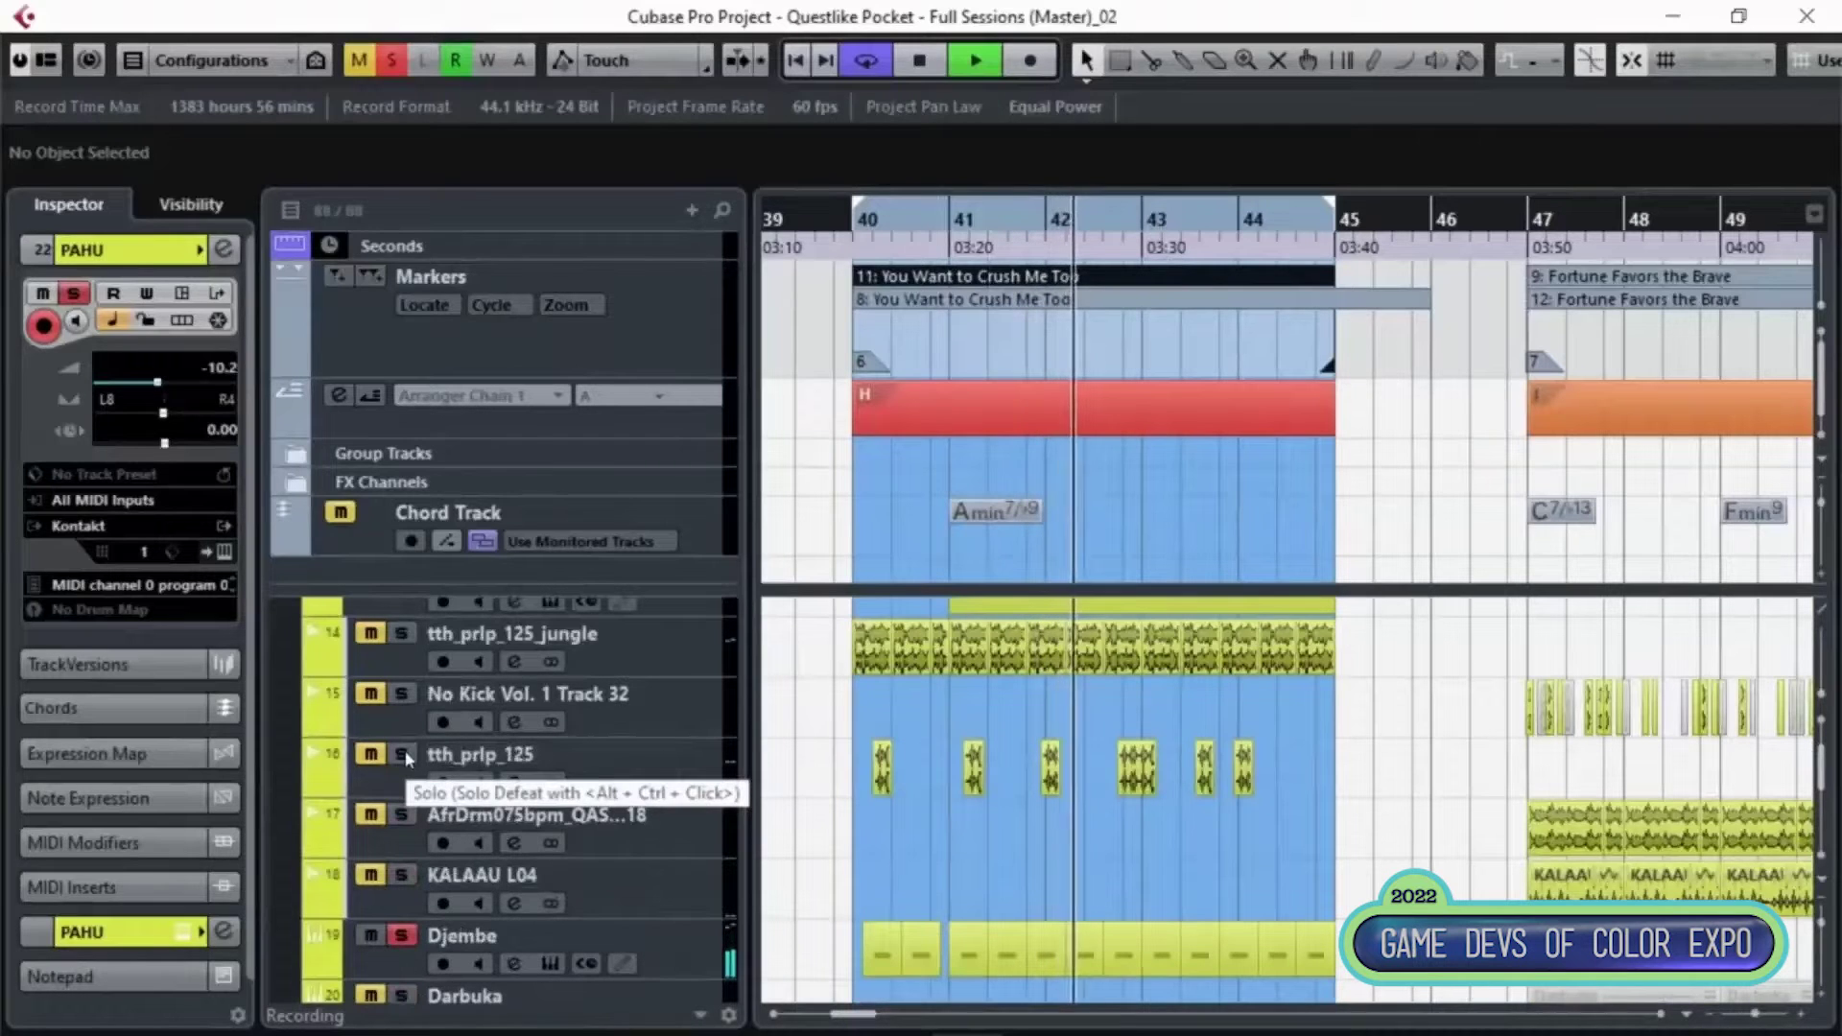
left_click(407, 758)
- Add the Thunder Drum, tth_prlp_125_jungle and Drums of War tracks to the soloed percussion
scroll(440, 746, "up", 1)
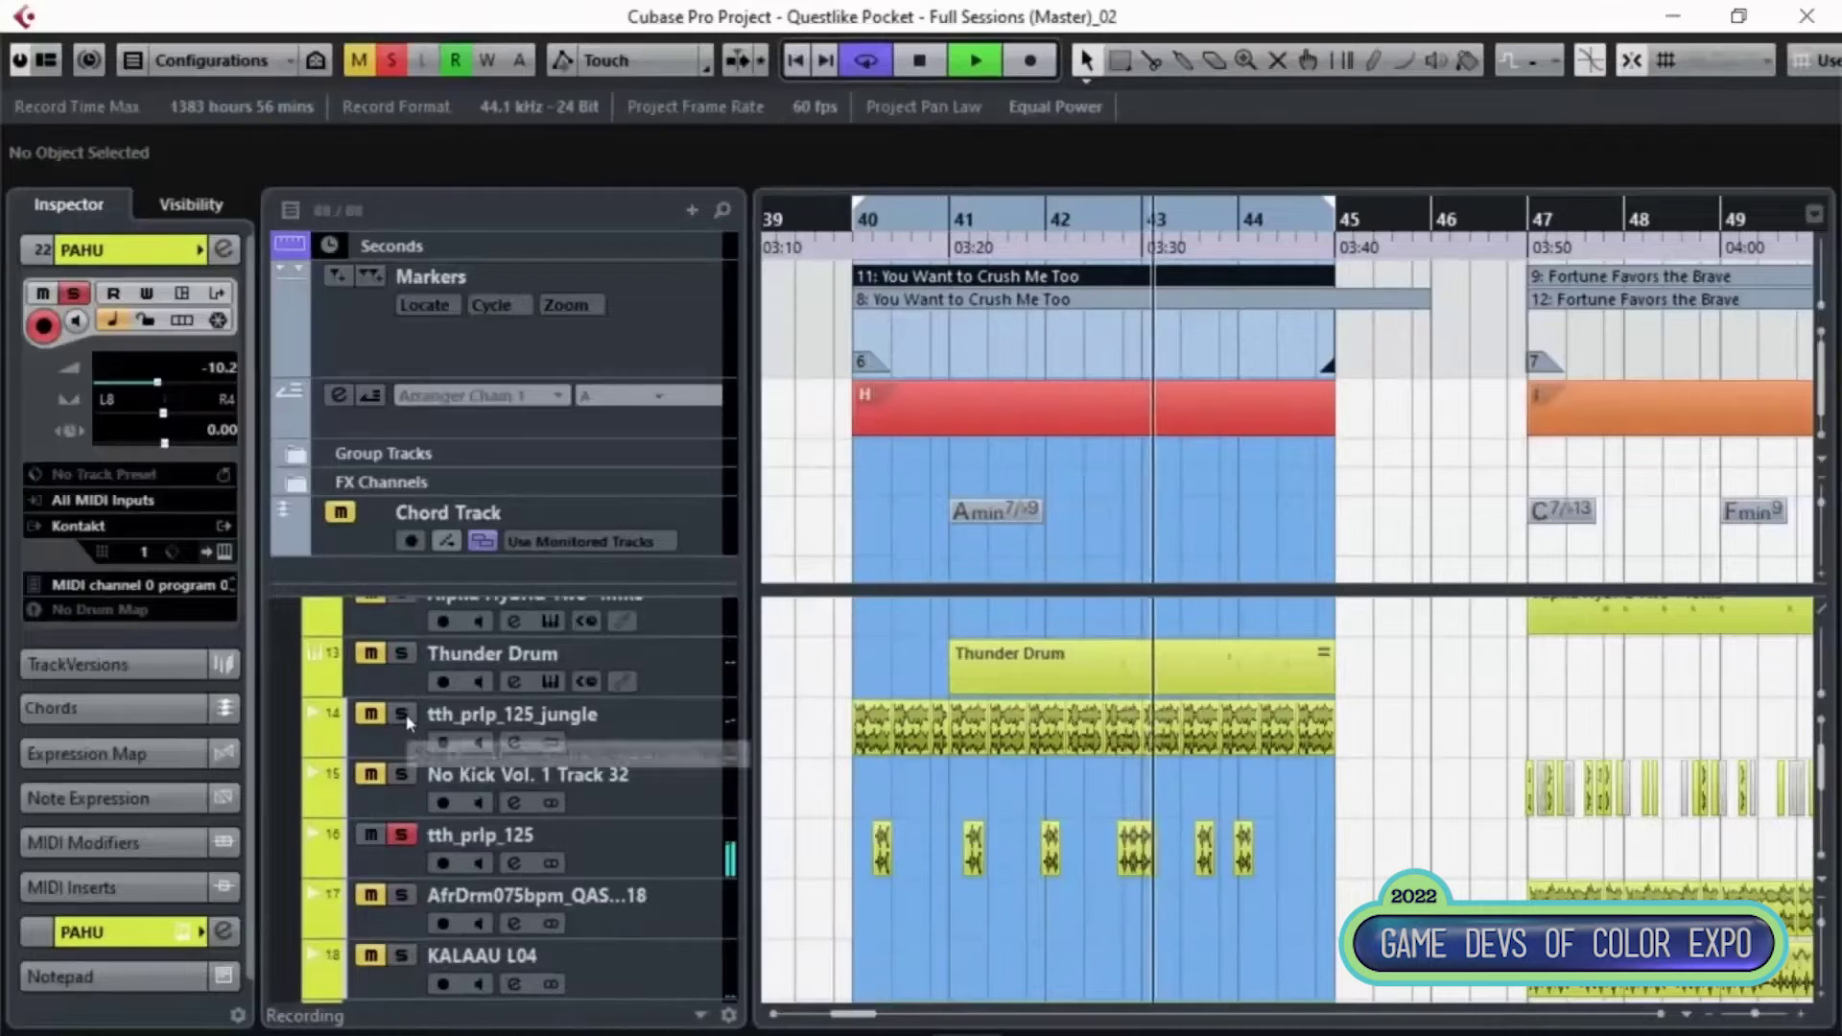
left_click(403, 654)
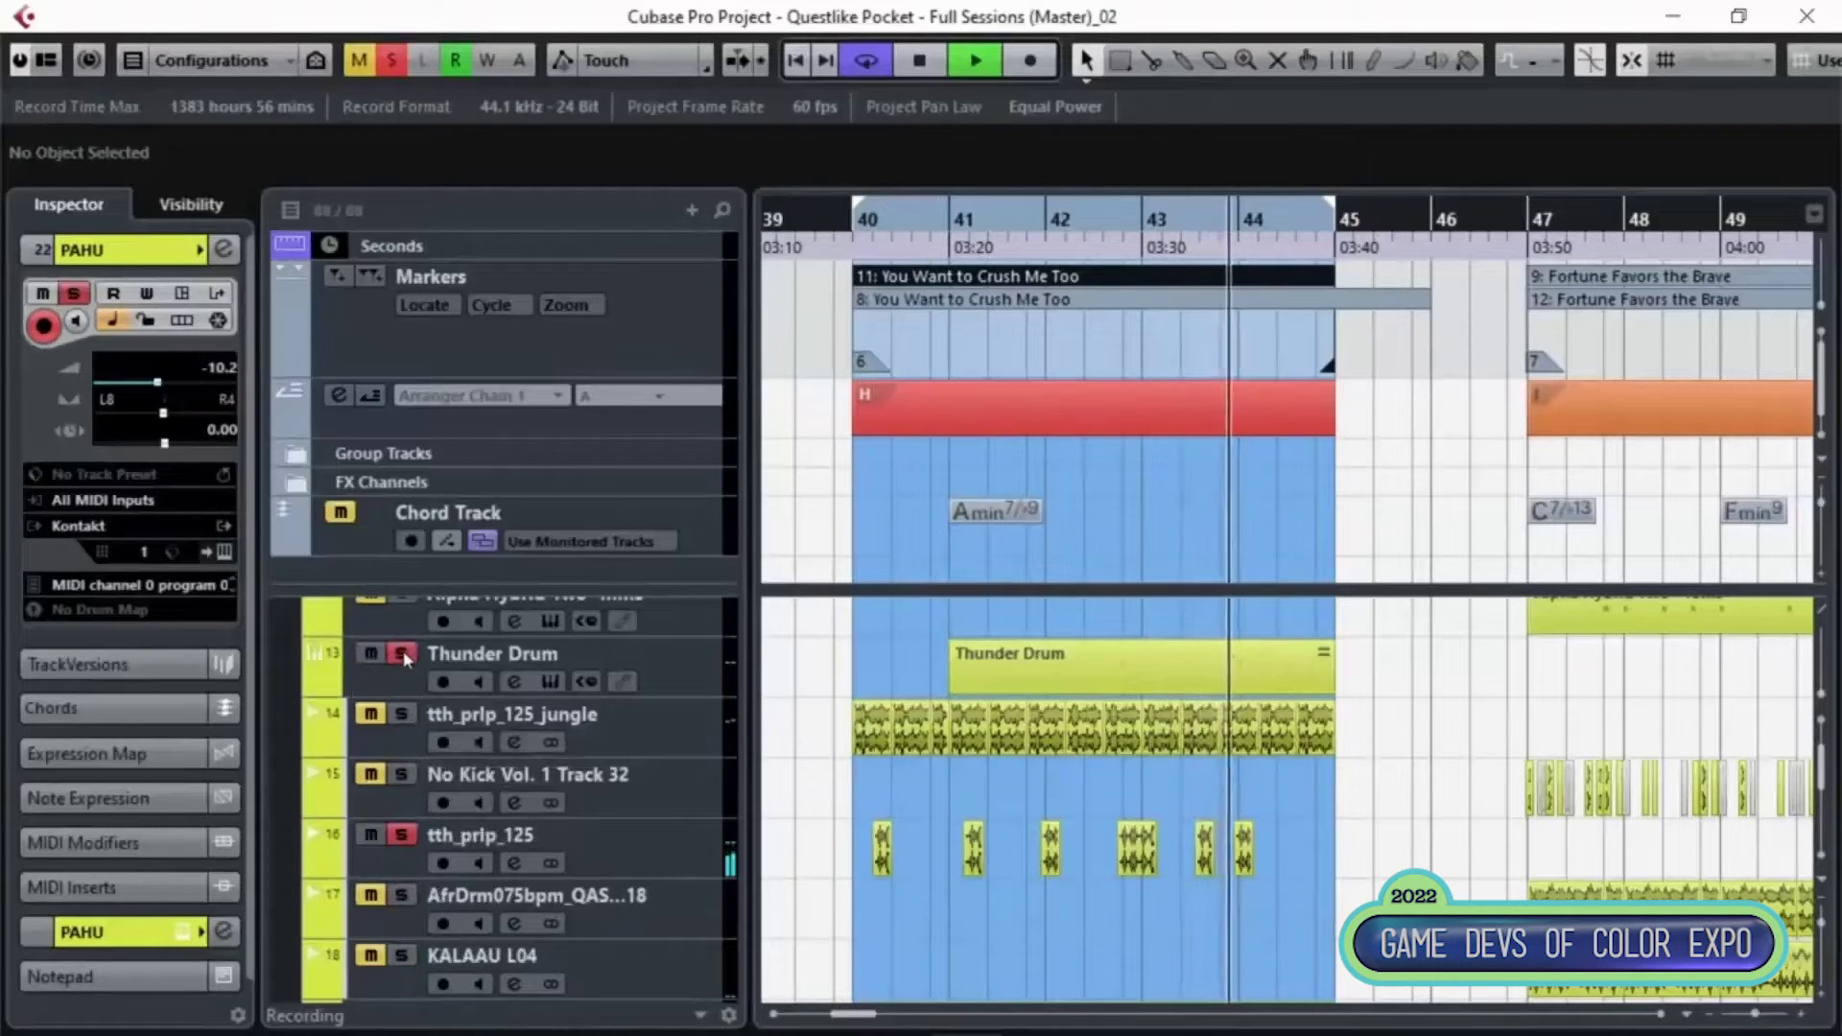
left_click(404, 715)
scroll(406, 720, "up", 3)
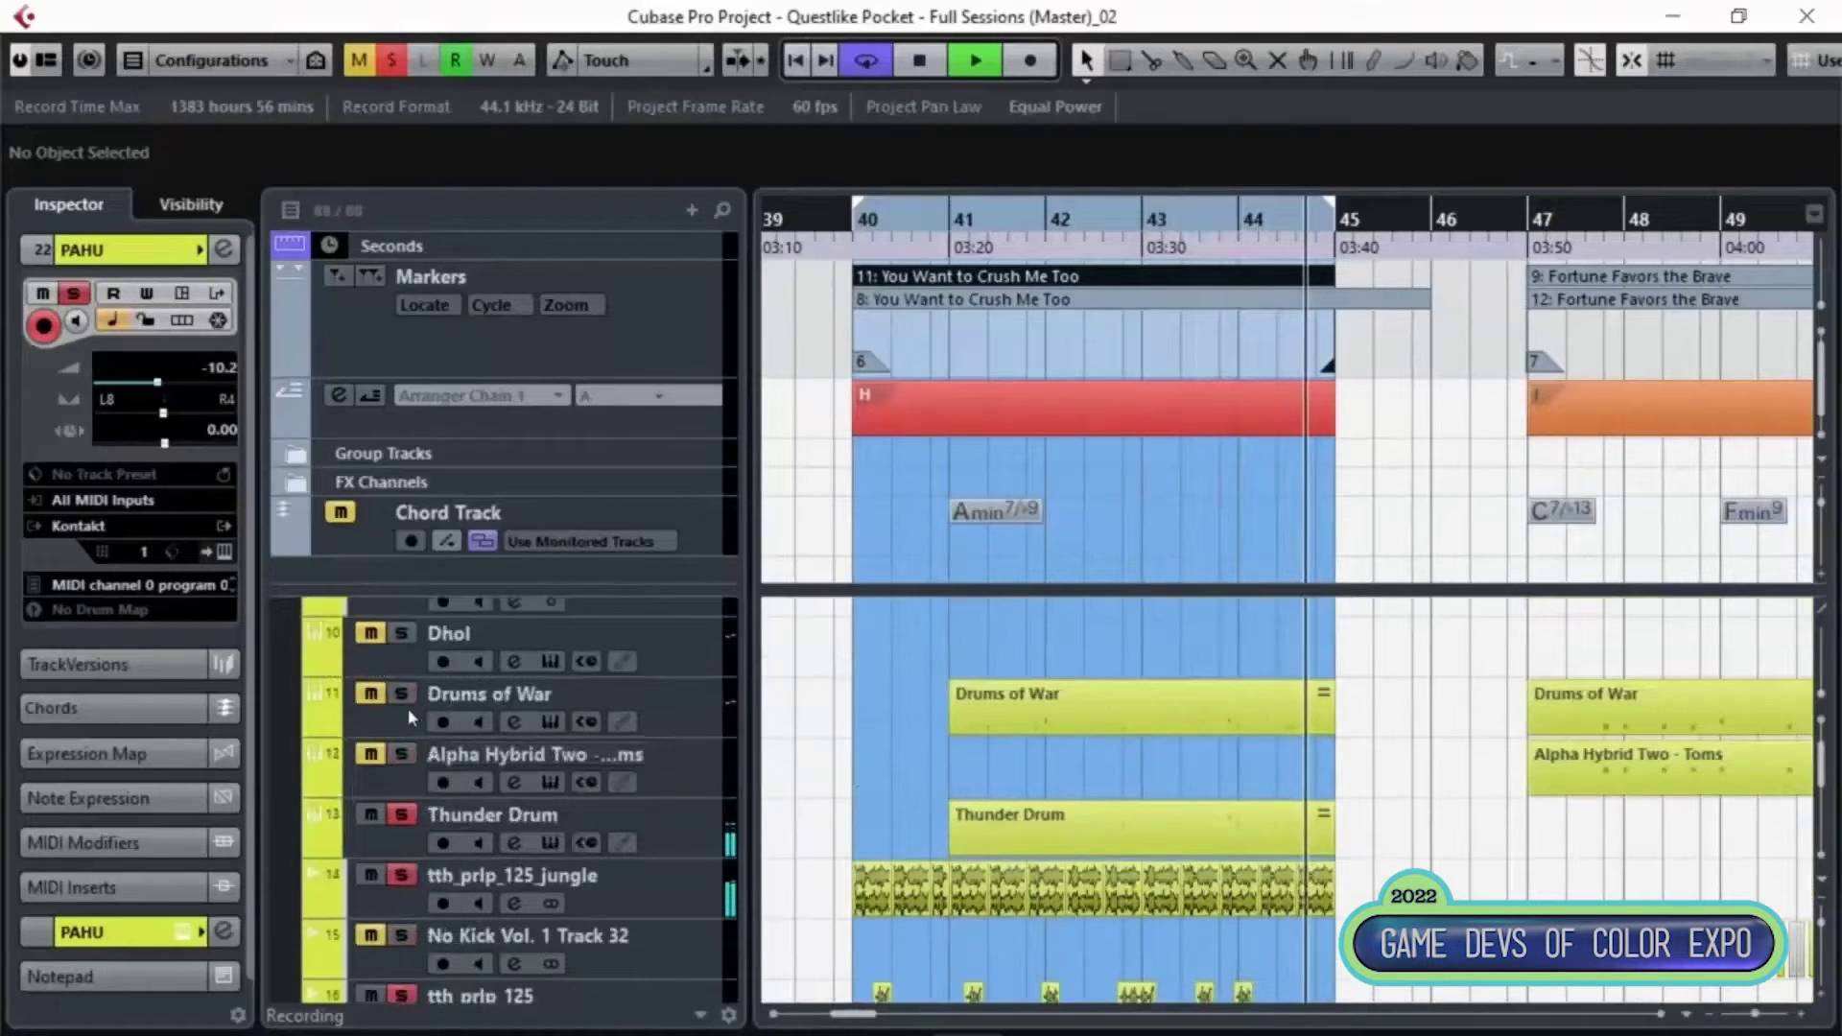
left_click(402, 694)
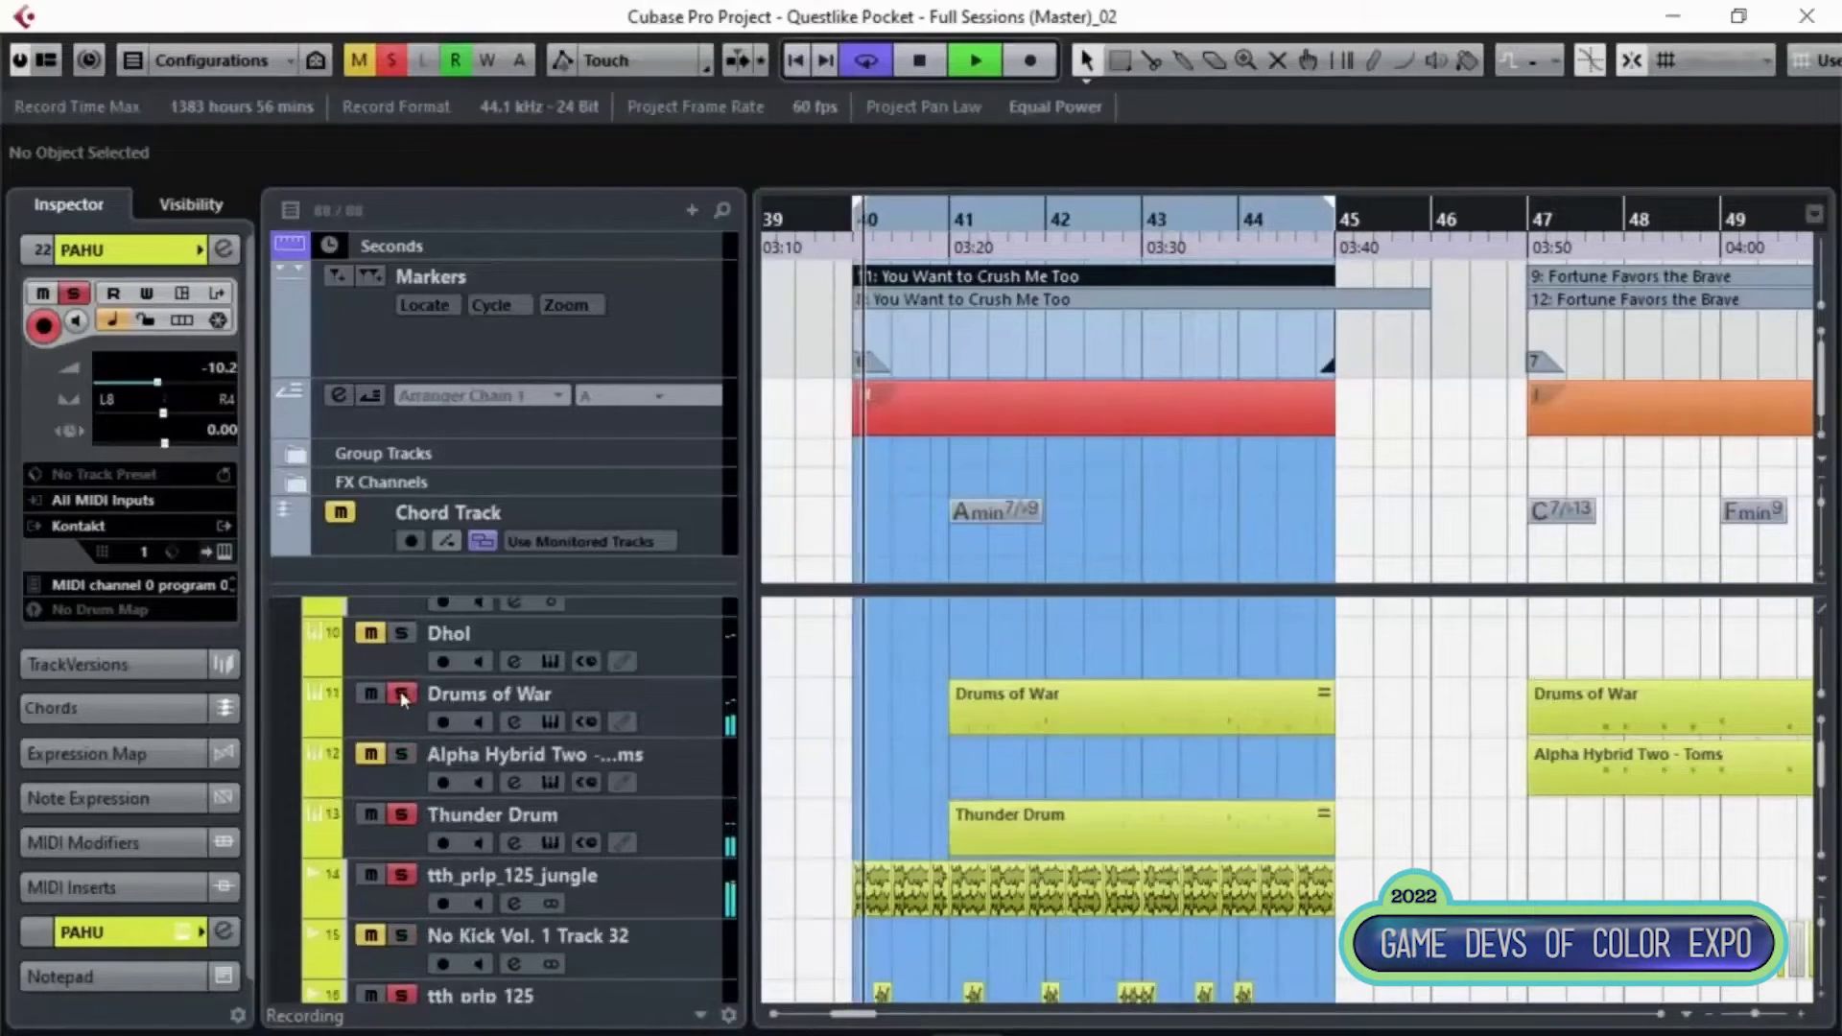
- Solo the whole Perc folder and look over its percussion tracks down to tth_prlp_125_jungle during playback
scroll(629, 756, "up", 1)
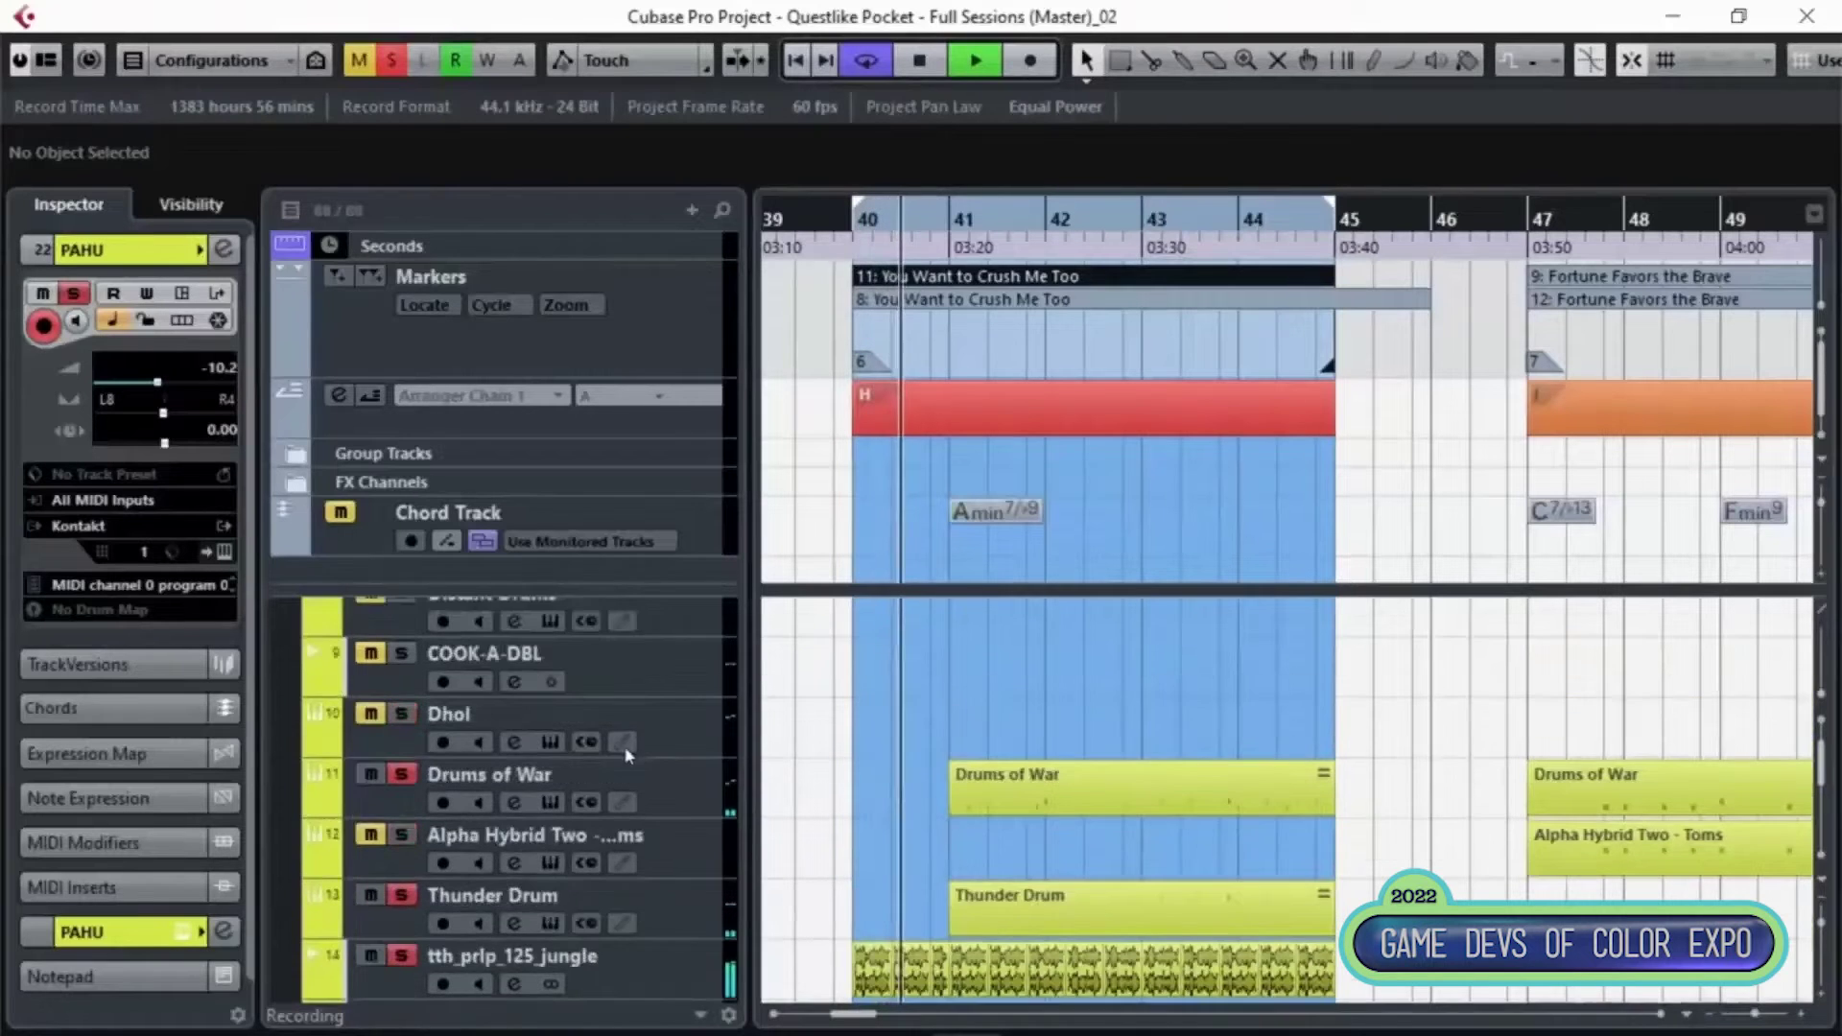
scroll(629, 756, "up", 8)
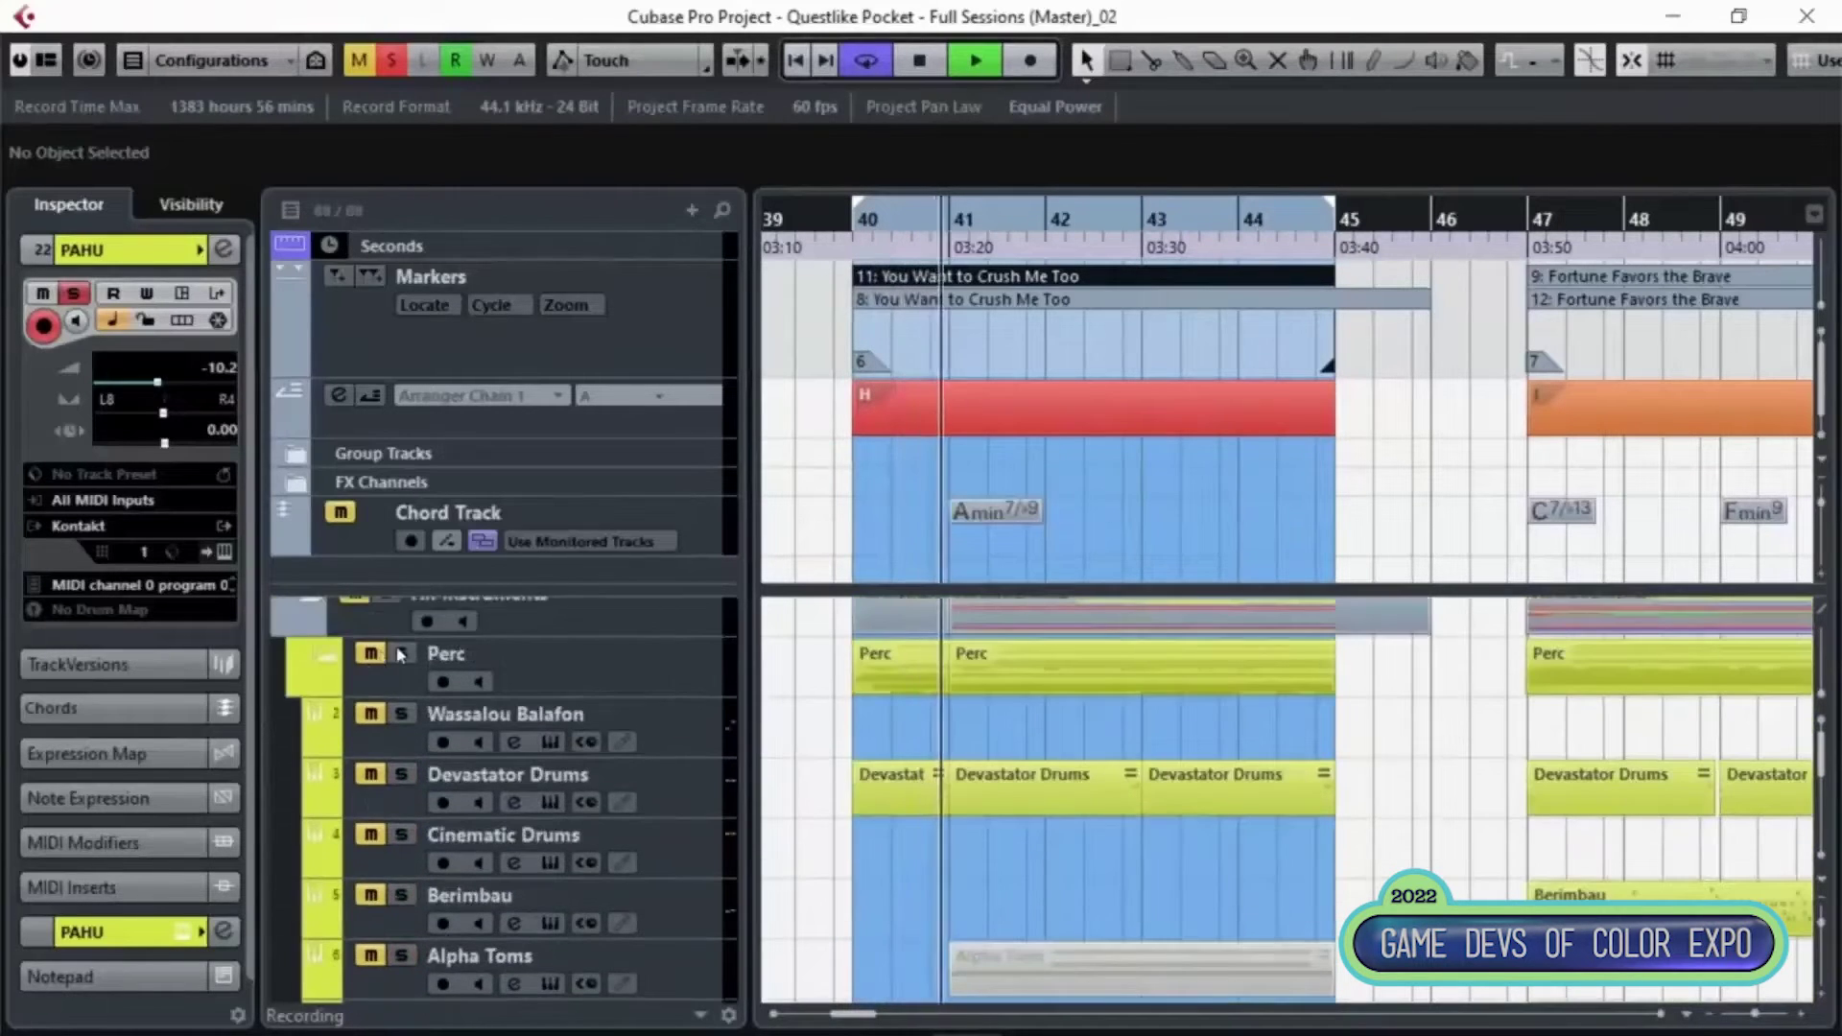
left_click(401, 653)
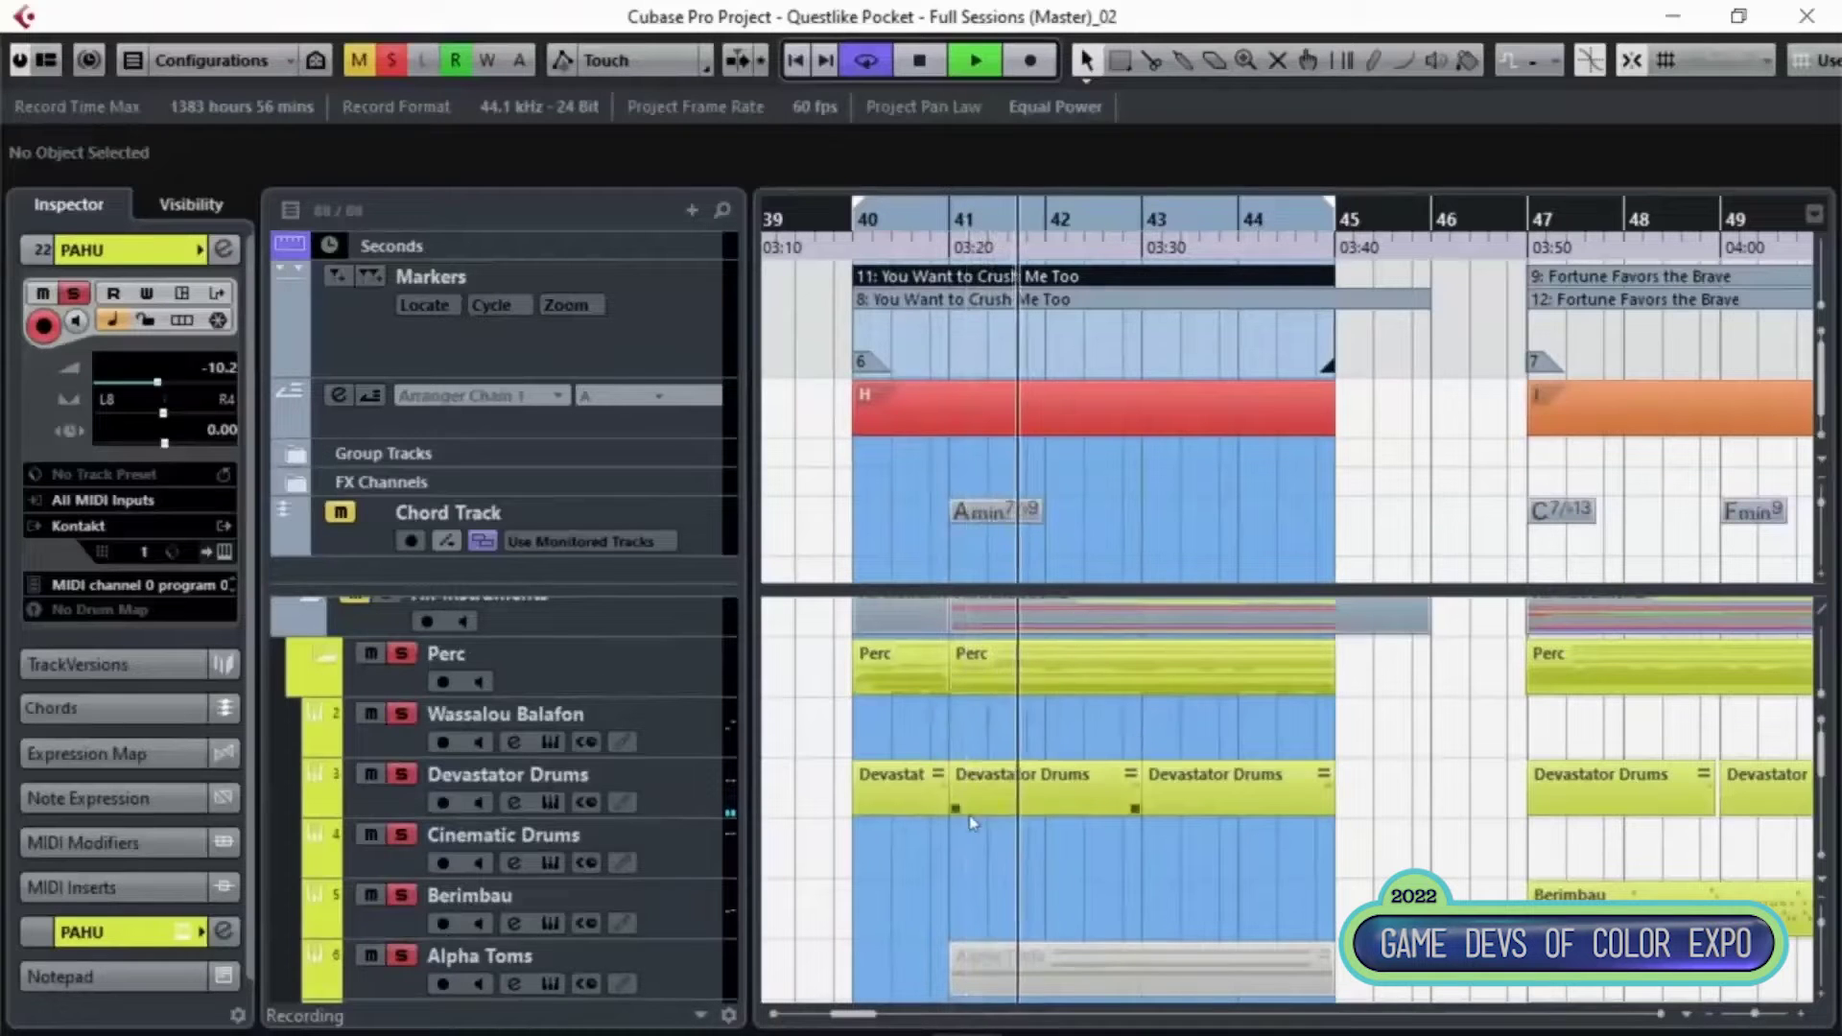
scroll(971, 820, "down", 8)
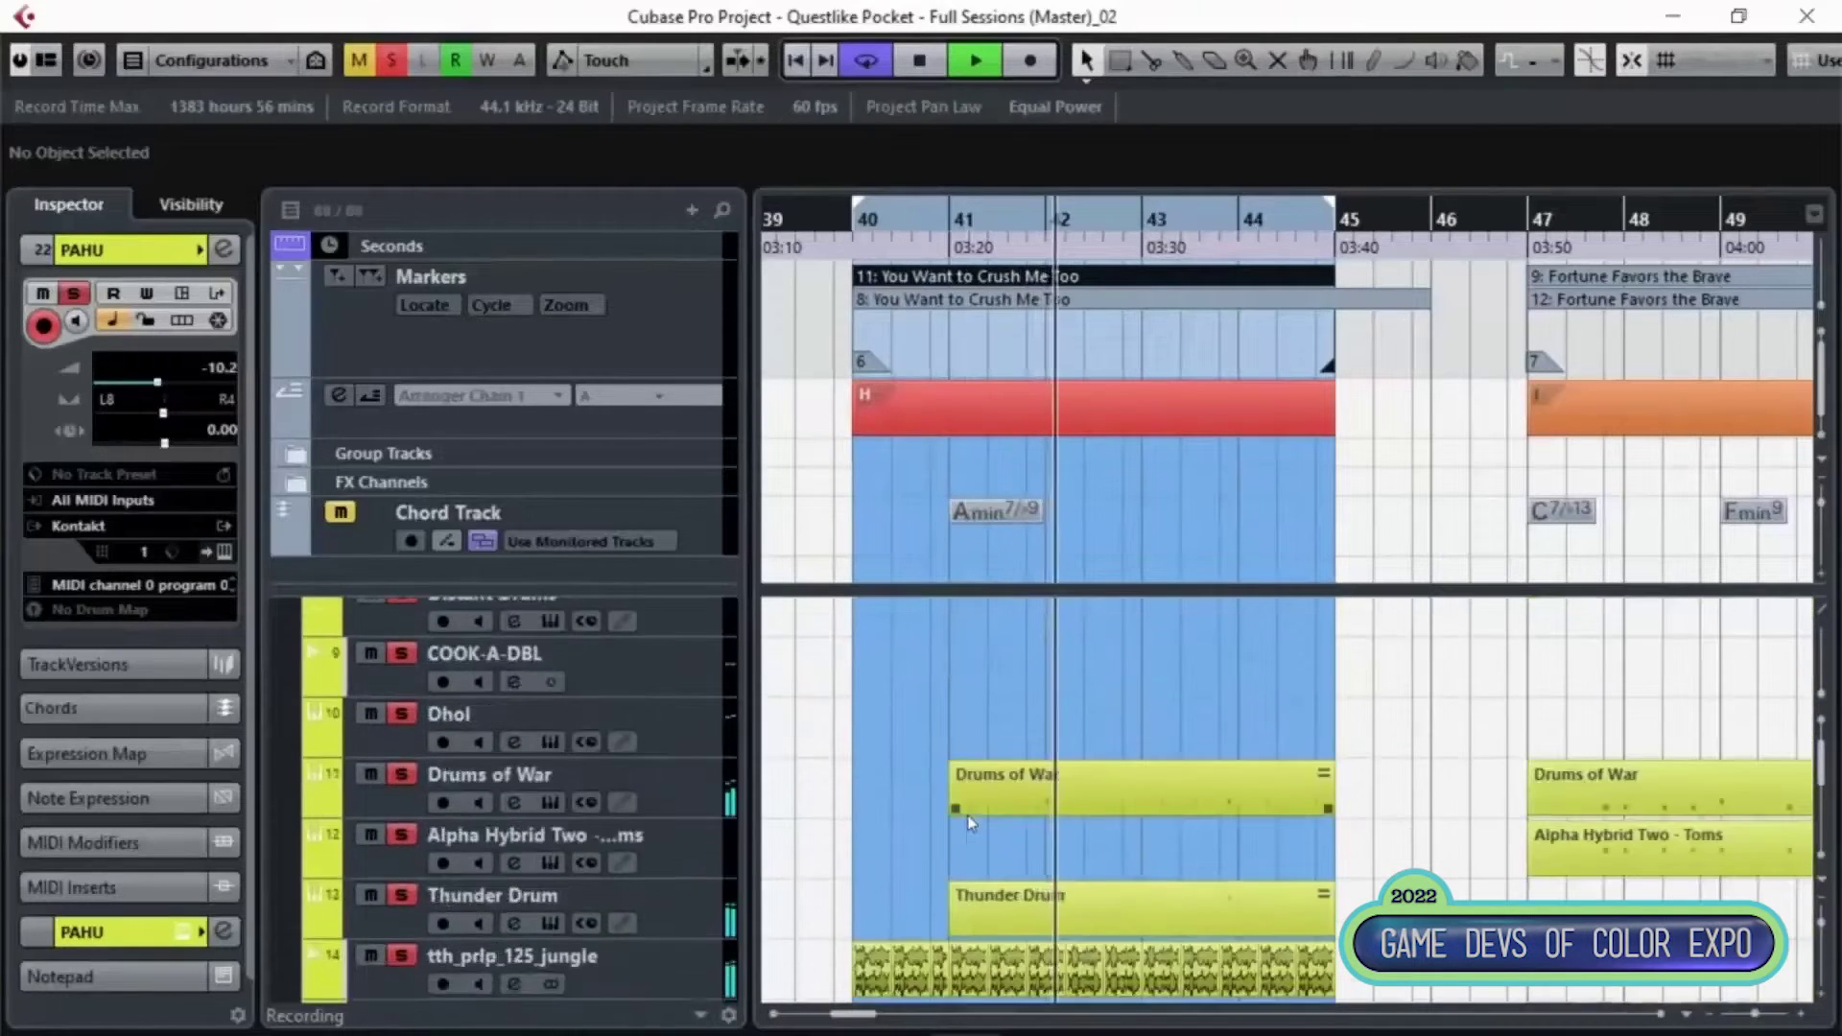
- Look over the remaining soloed percussion tracks from No Kick Vol. 1 Track 32 down to Munsters during playback
scroll(971, 820, "down", 6)
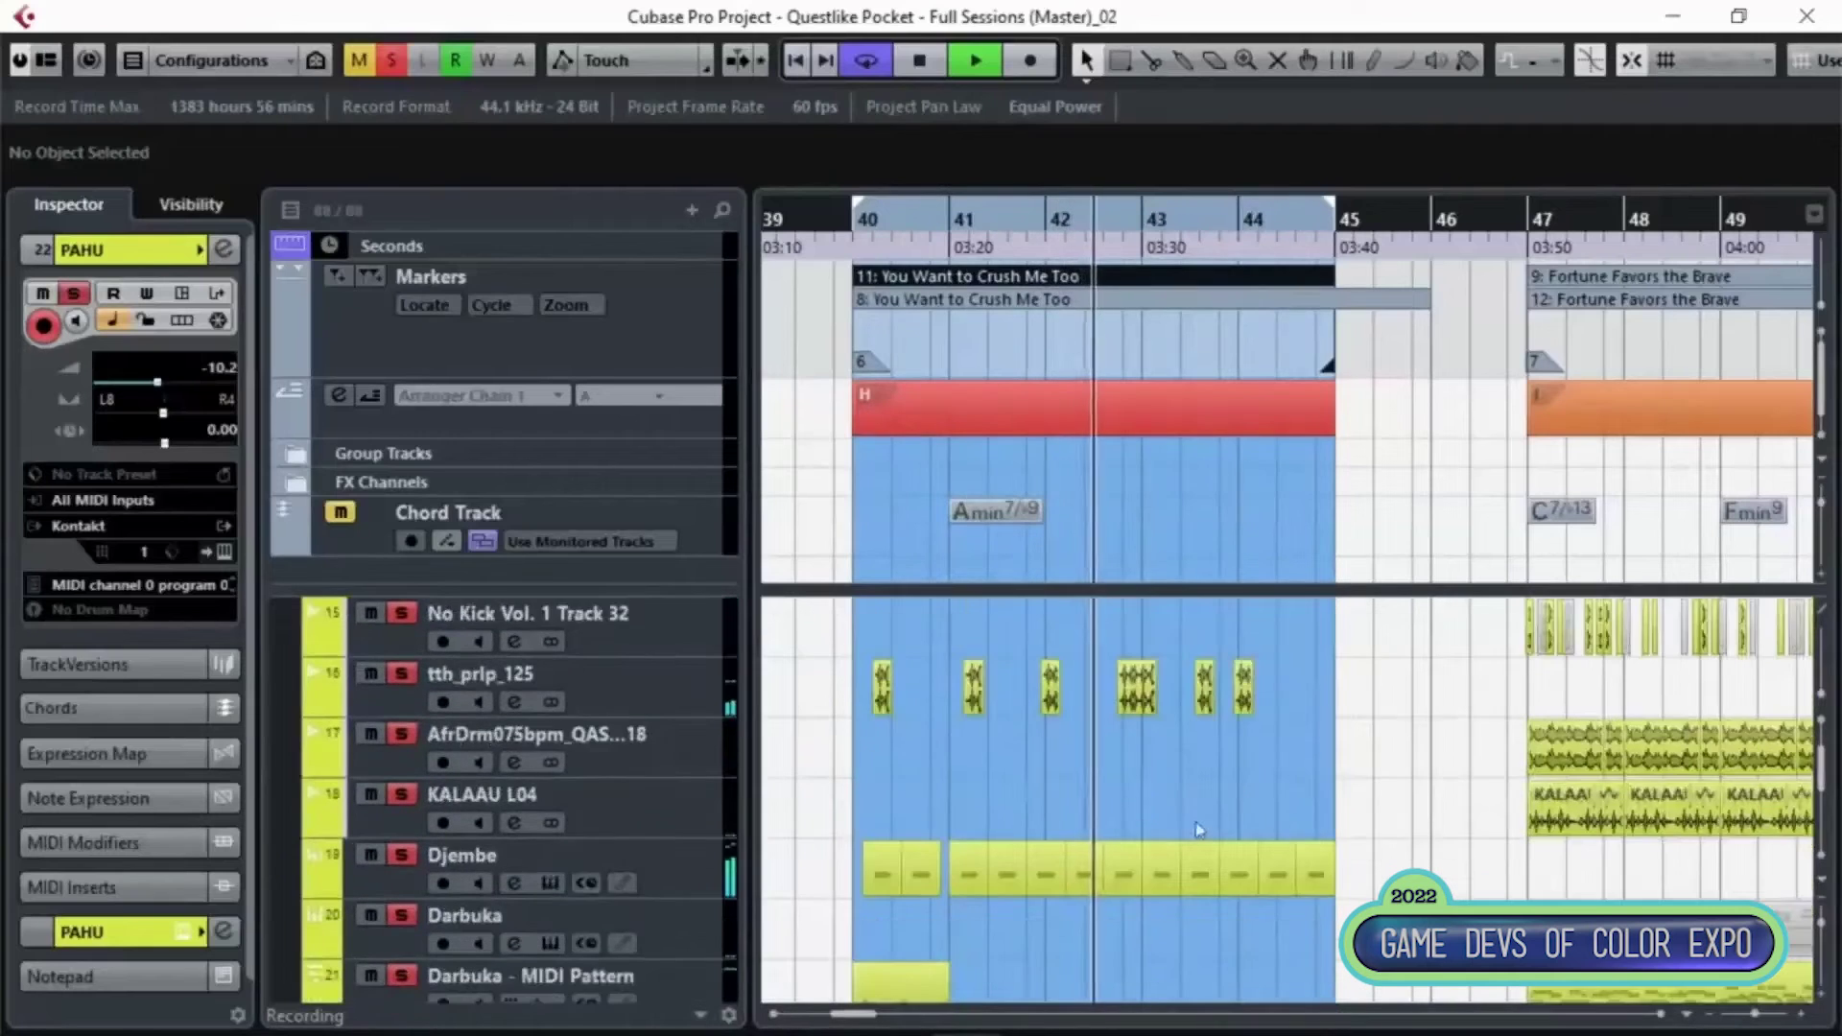
scroll(1197, 829, "down", 7)
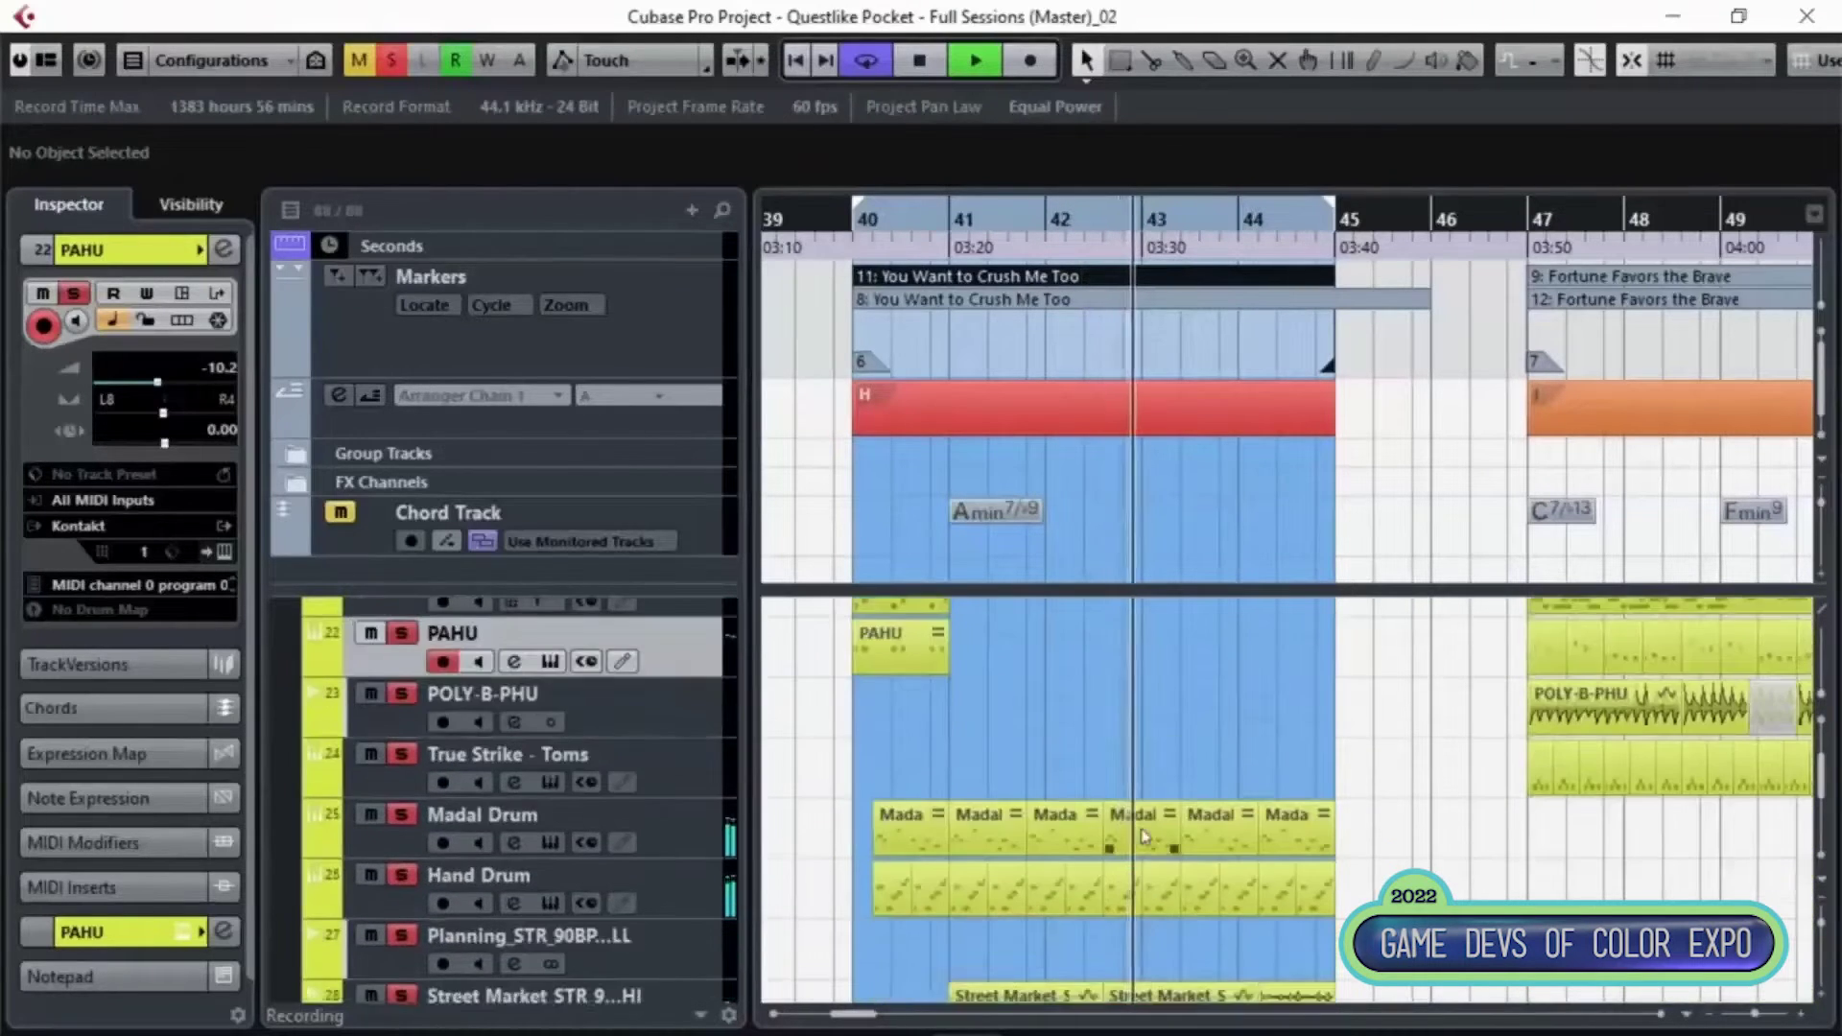
scroll(1144, 836, "down", 3)
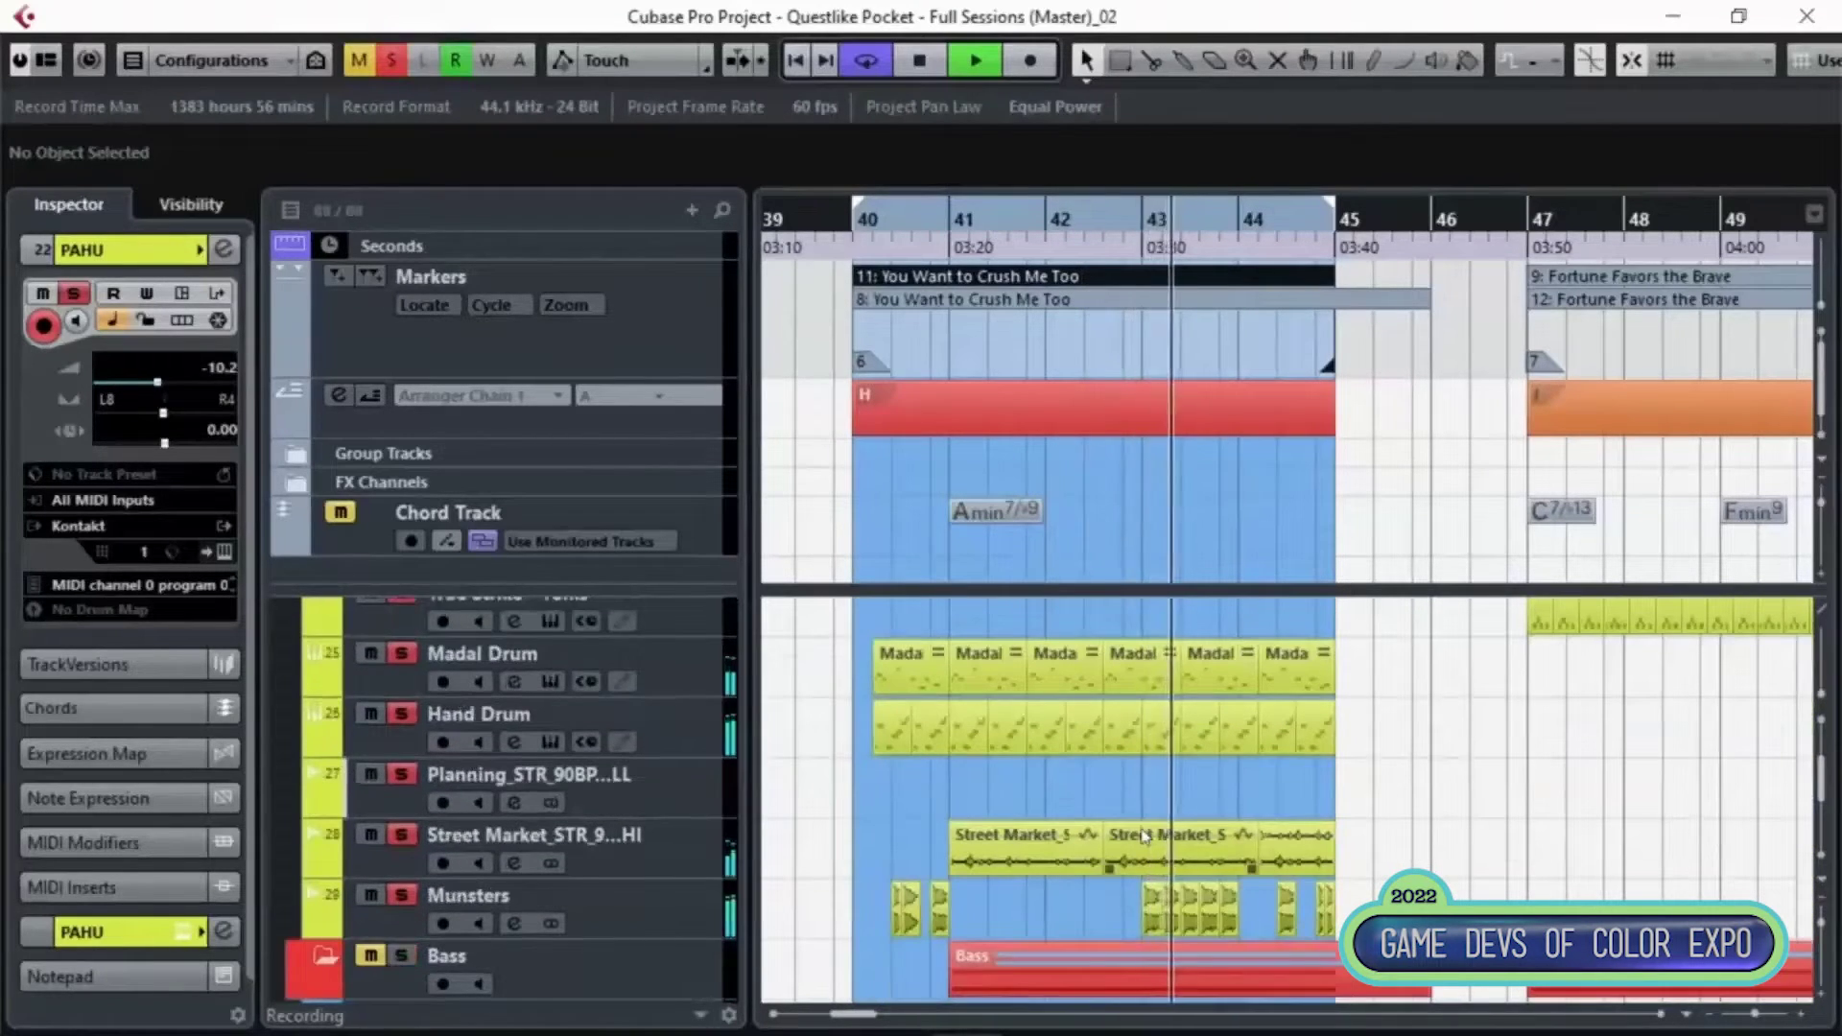
scroll(1143, 831, "up", 1)
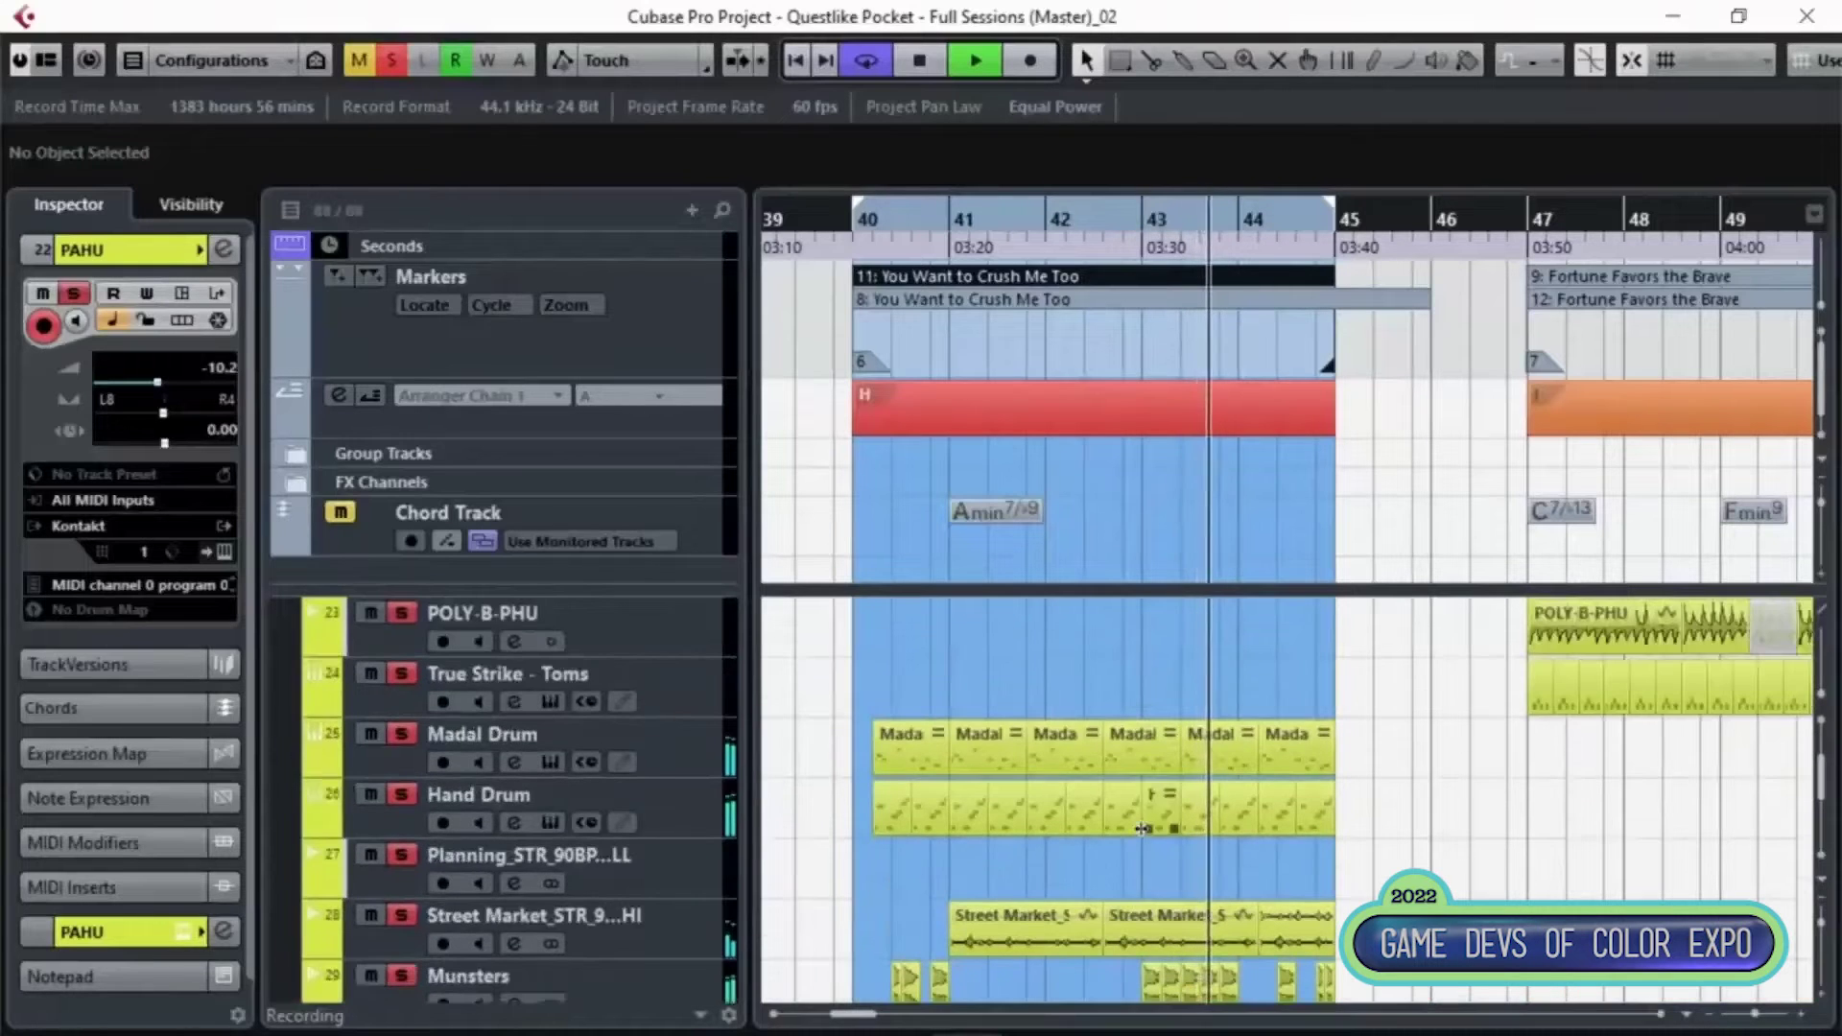
- Compare the Saz/Baglama and Homegrown - Alchemy layers by toggling their solos, looping cycle marker 8 first and returning to cycle marker 11
left_click(1295, 298)
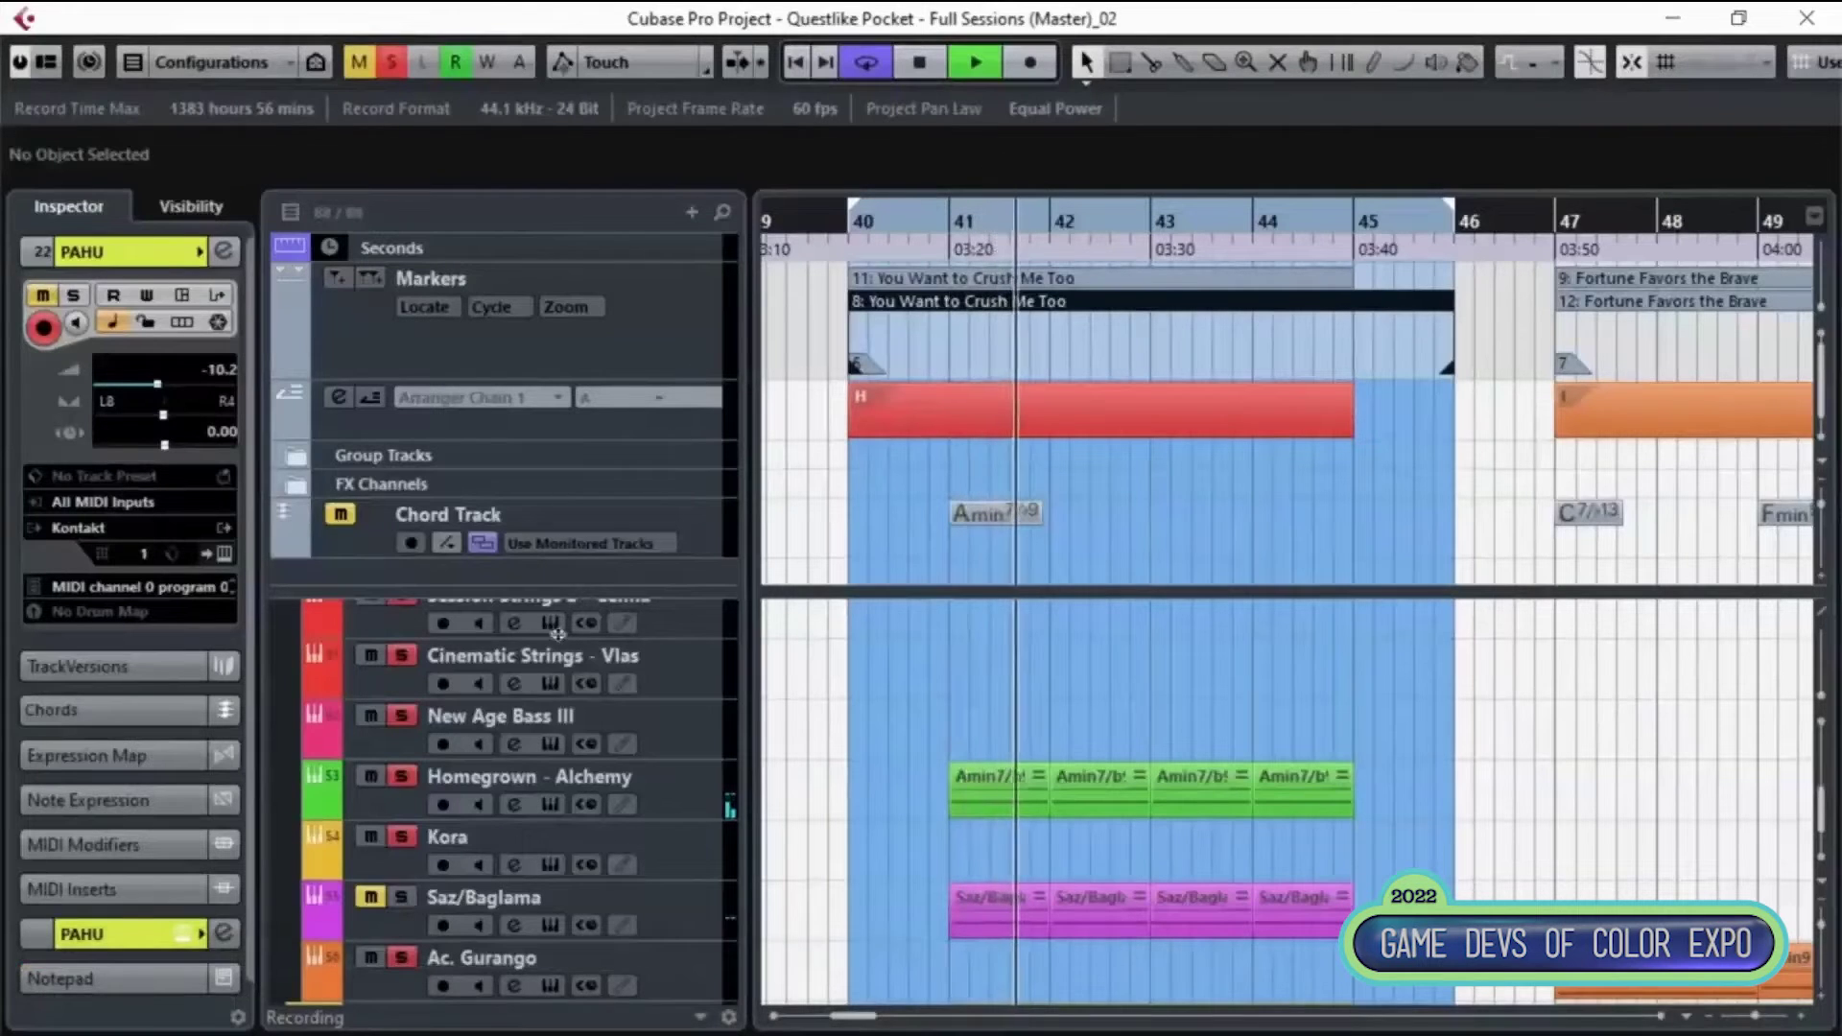
left_click(401, 899)
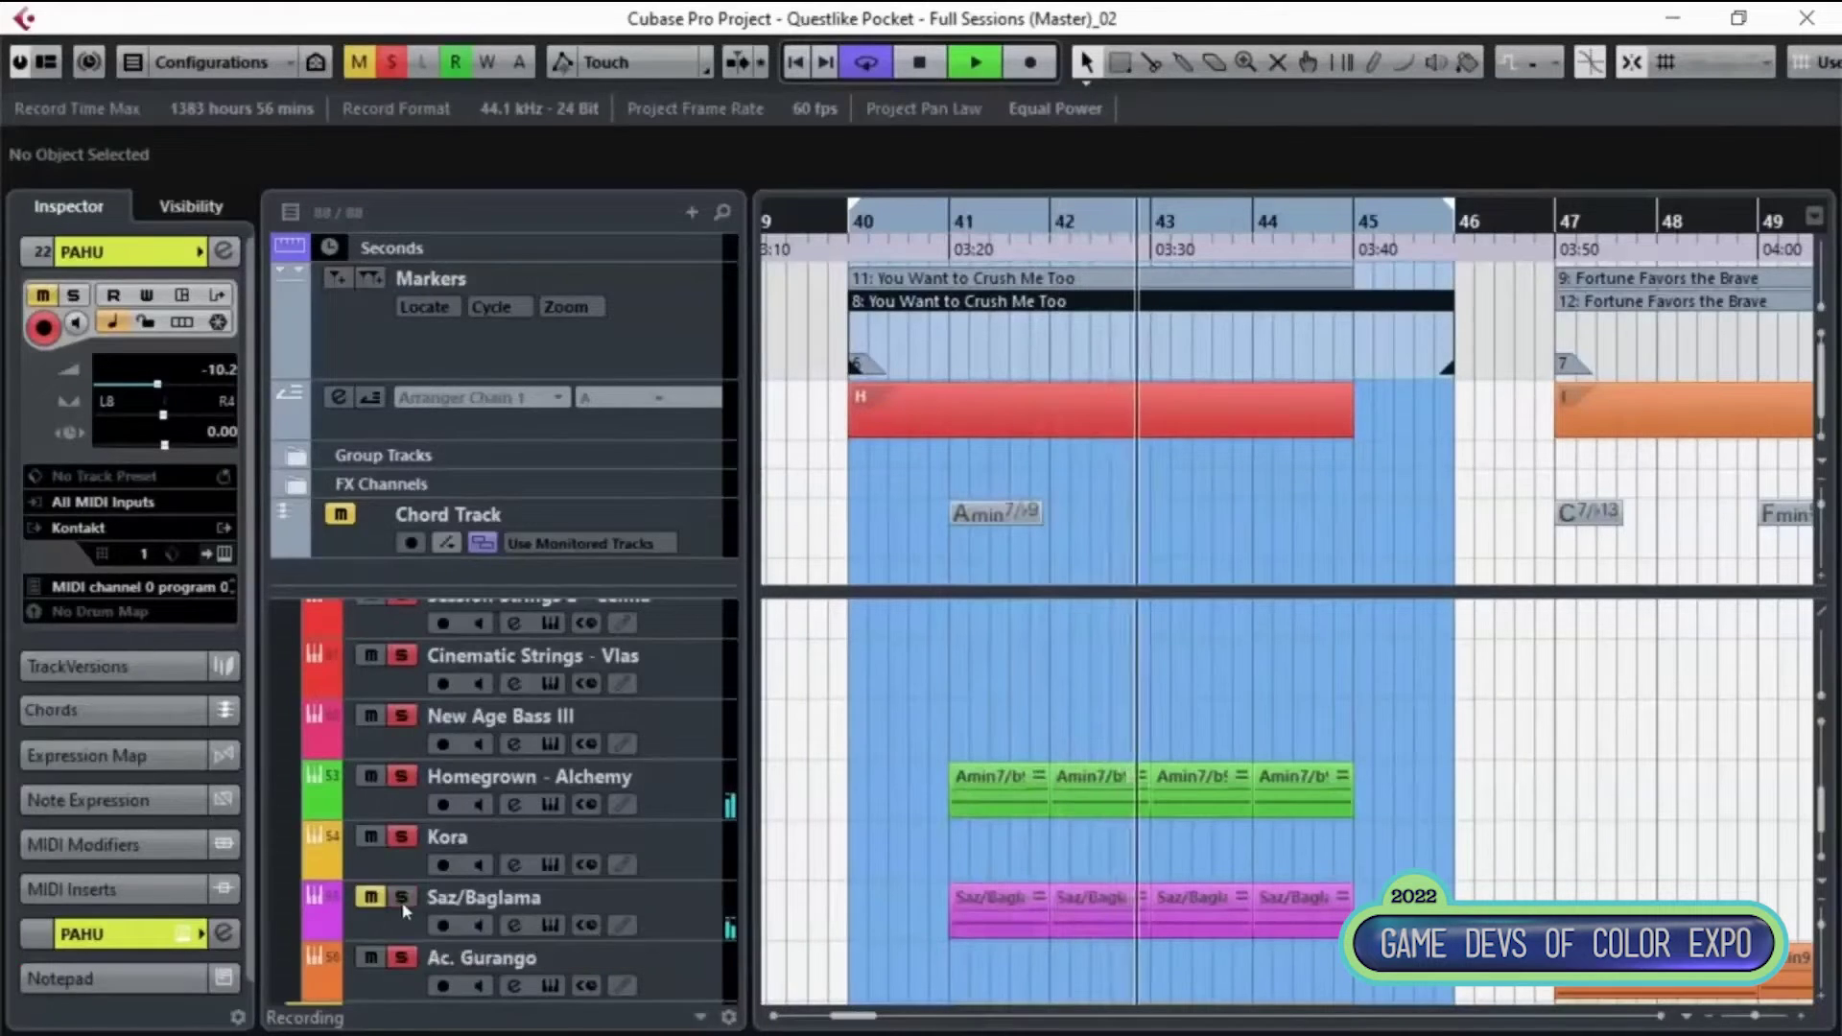
left_click(403, 777)
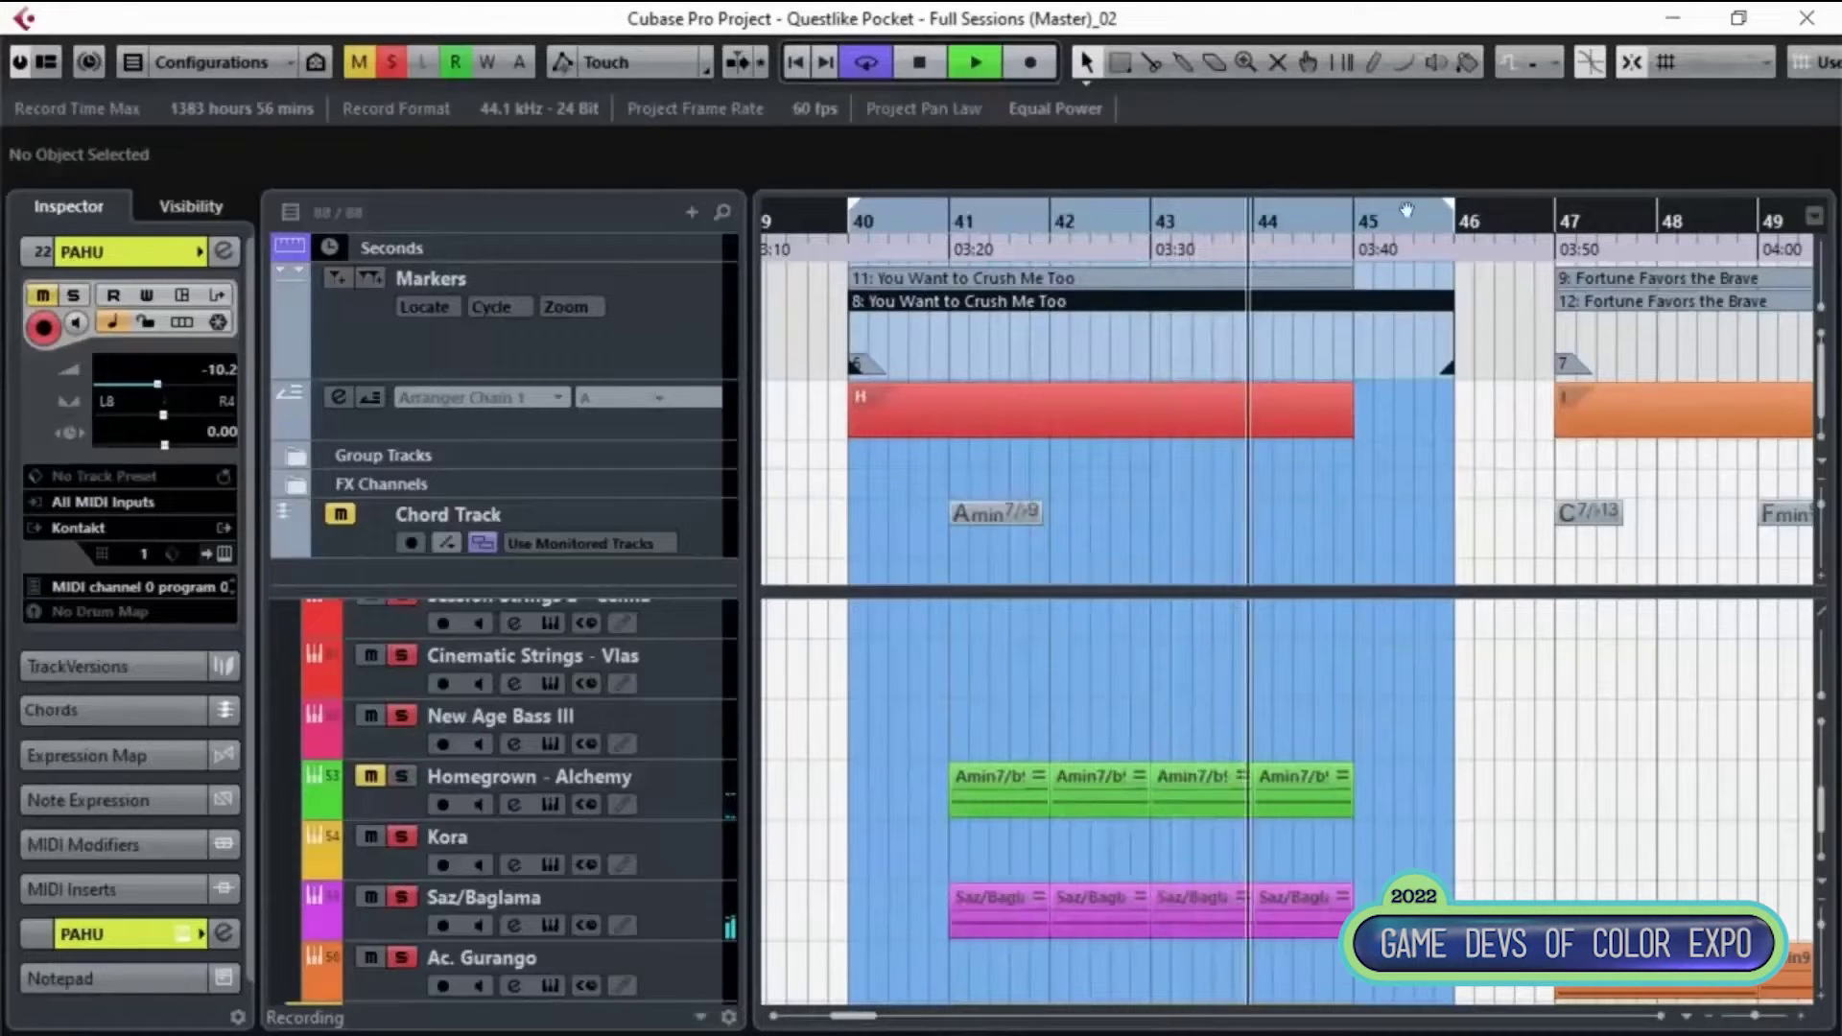
left_click(1291, 278)
left_click(403, 776)
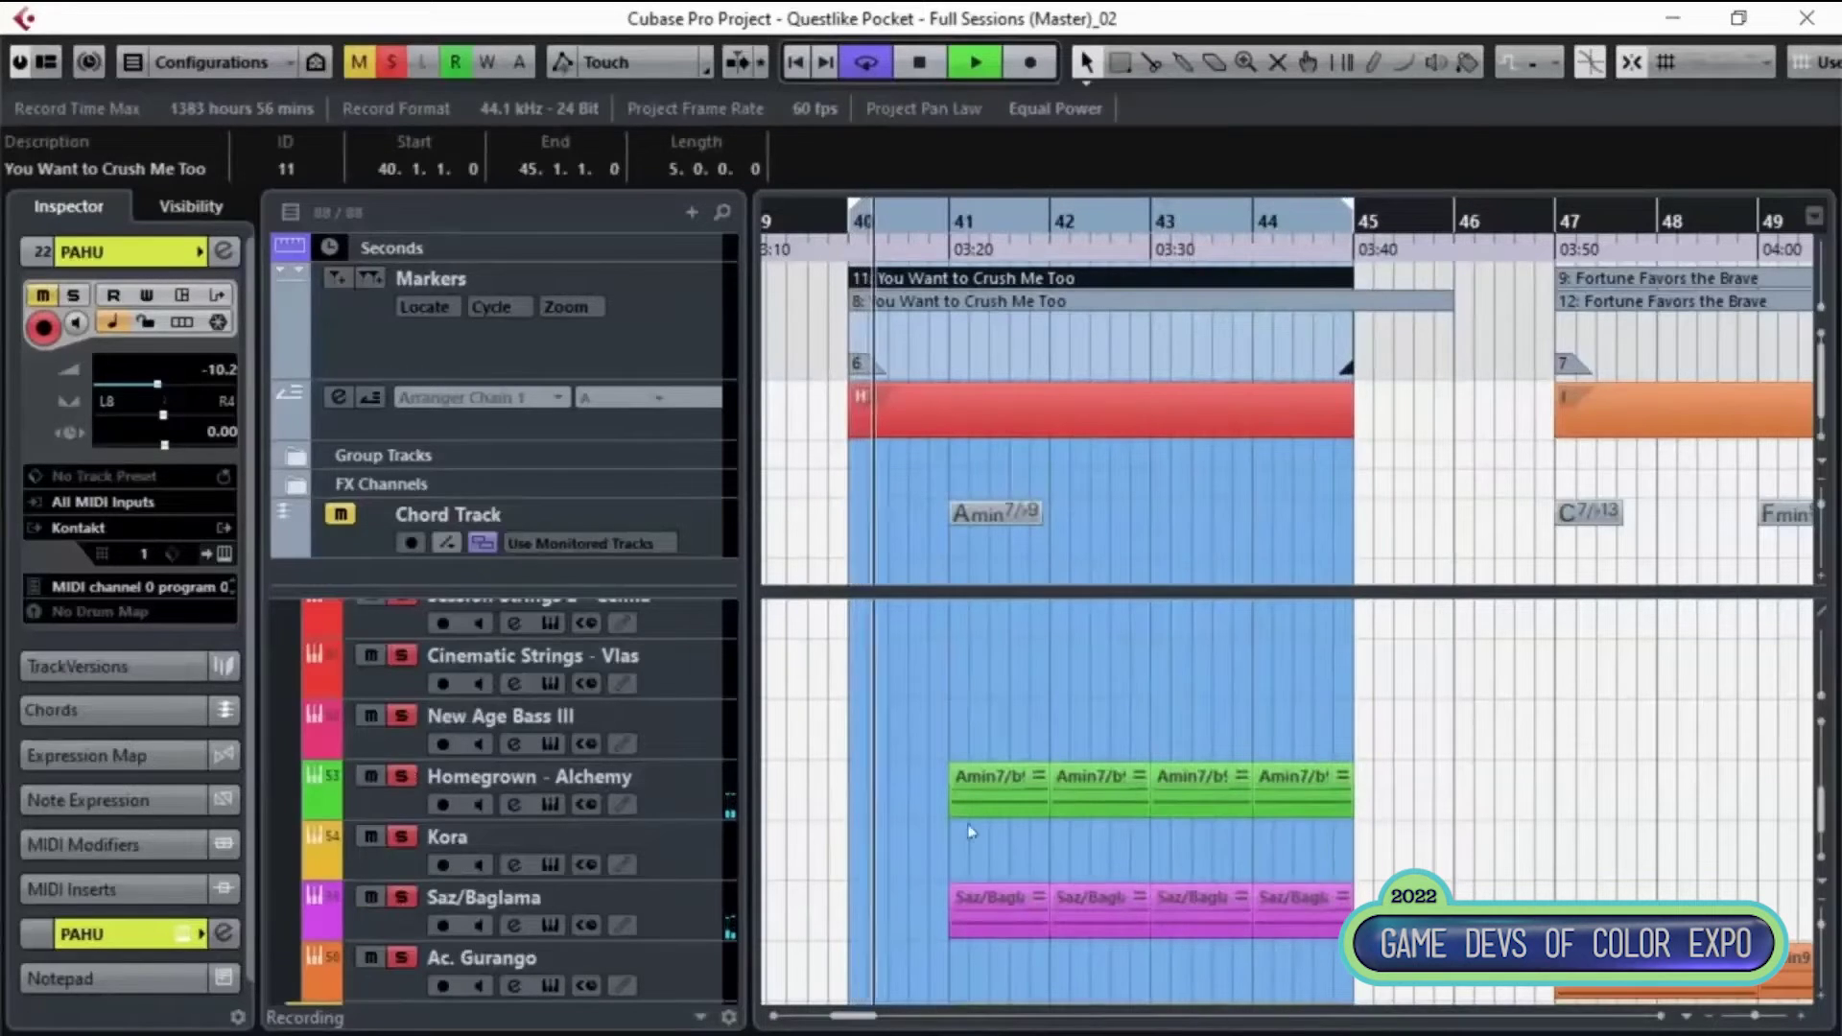
- Take the Texture folder out of solo and look over the soloed Melody tracks down to Harp
scroll(907, 866, "down", 5)
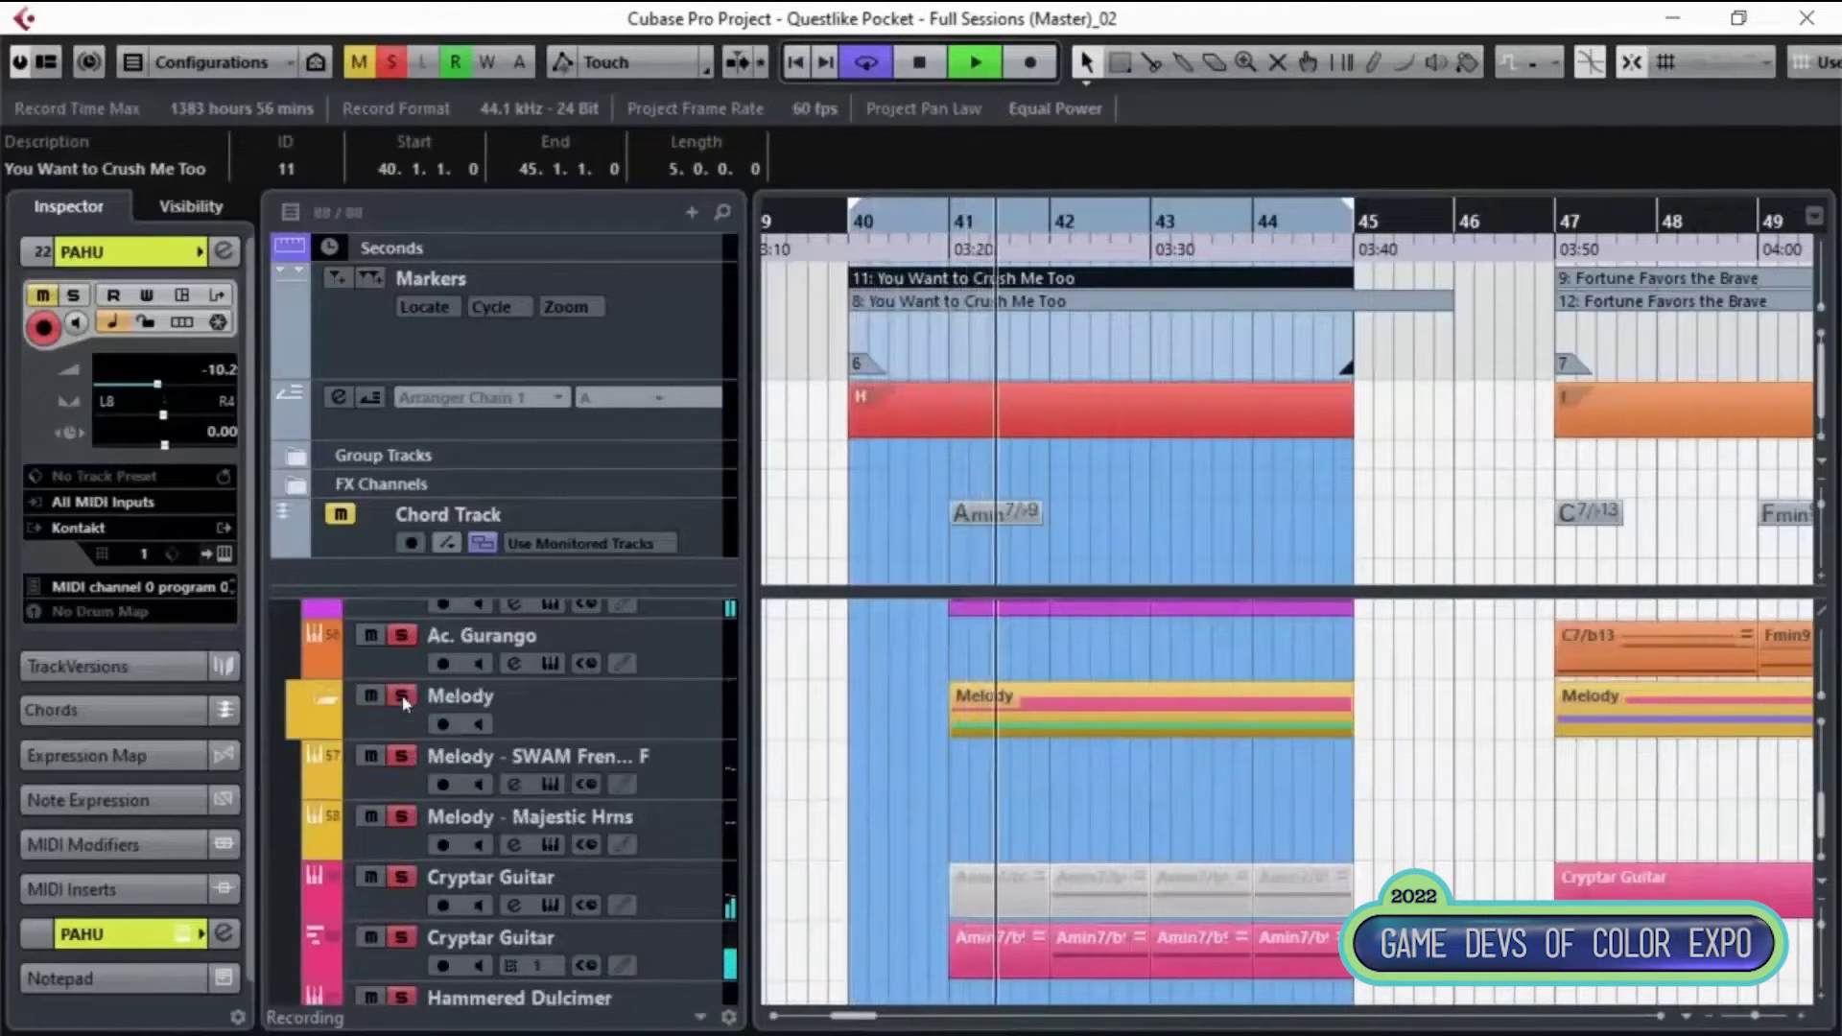
scroll(408, 707, "up", 4)
scroll(407, 709, "up", 8)
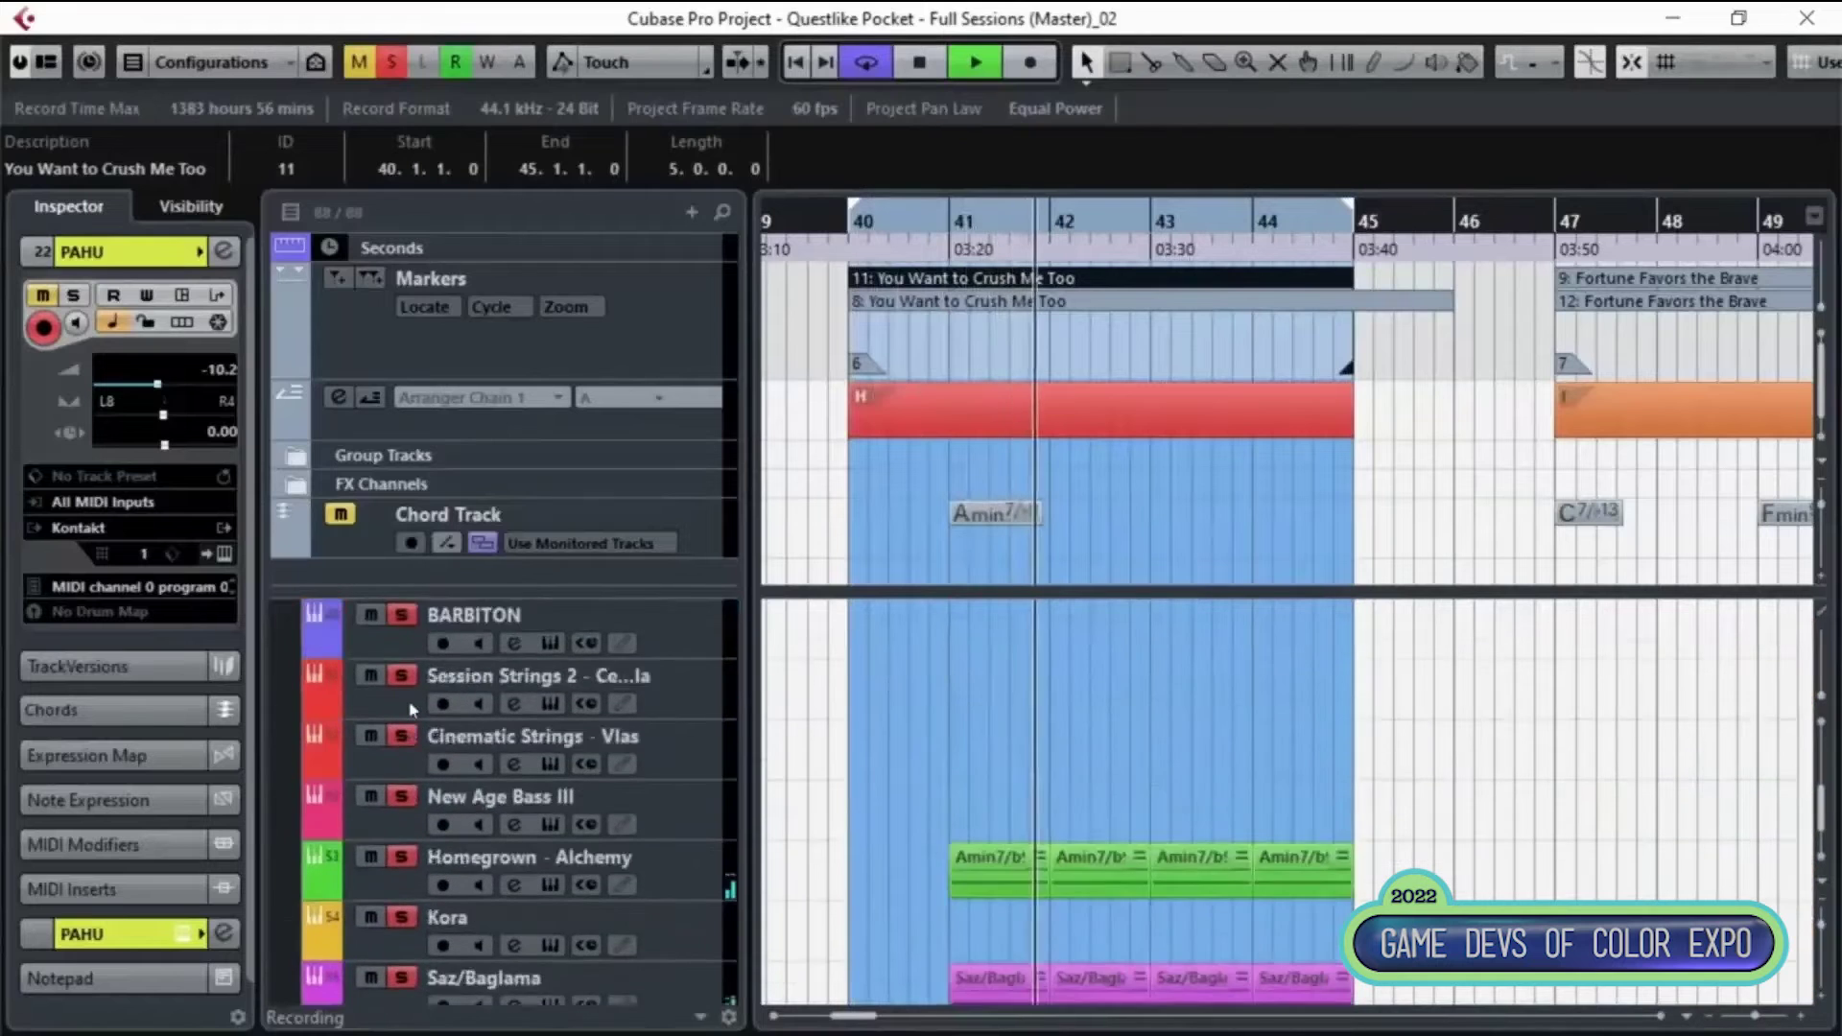
scroll(410, 708, "up", 5)
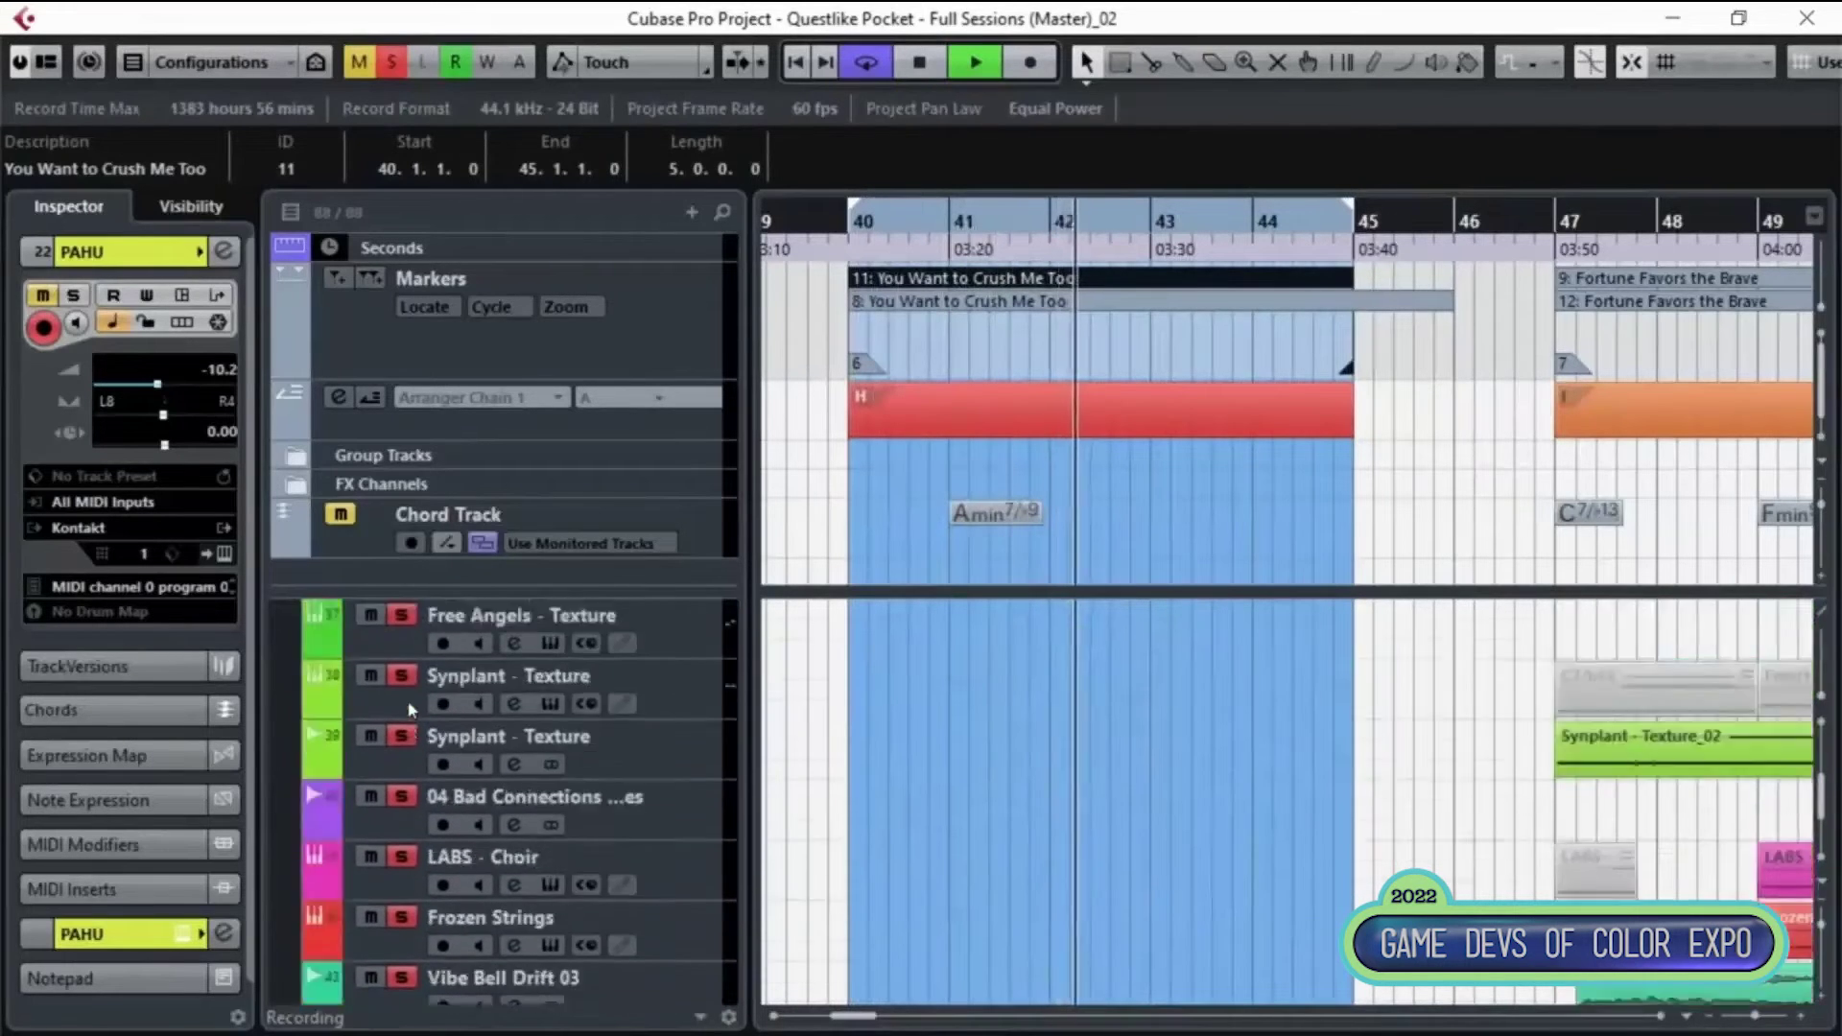
scroll(1017, 812, "down", 15)
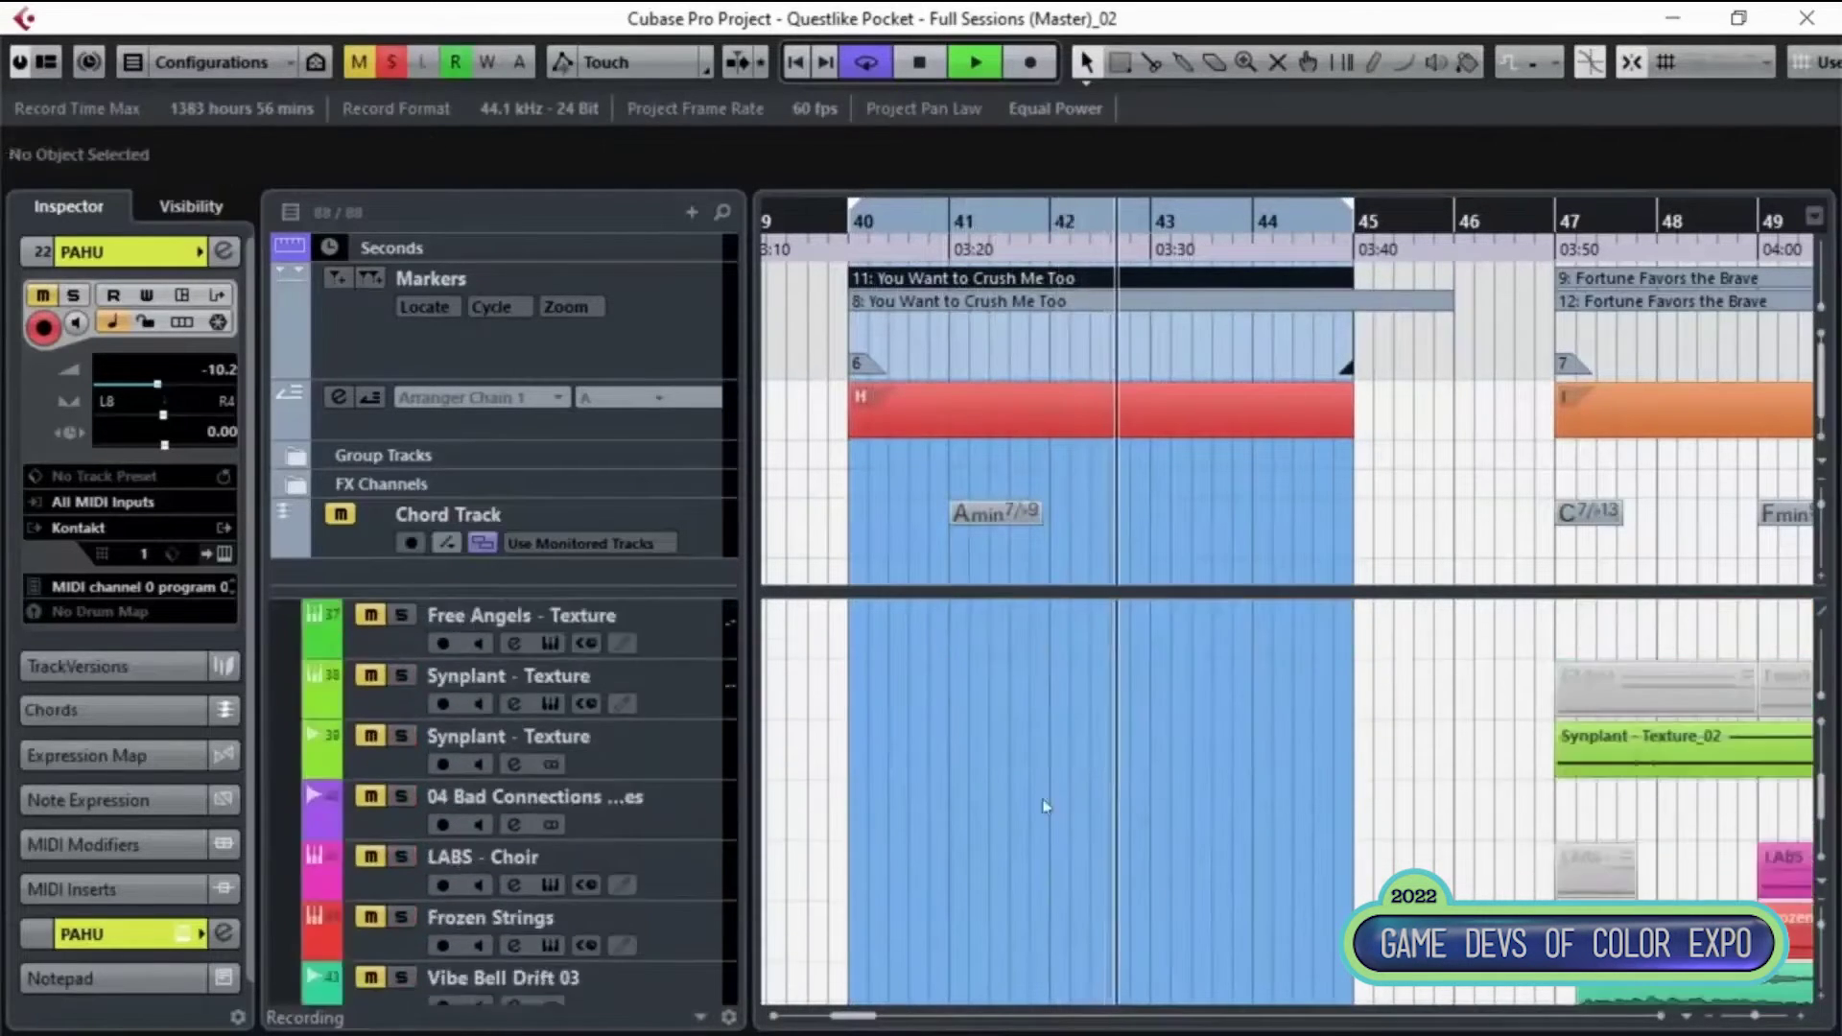
scroll(1017, 812, "down", 8)
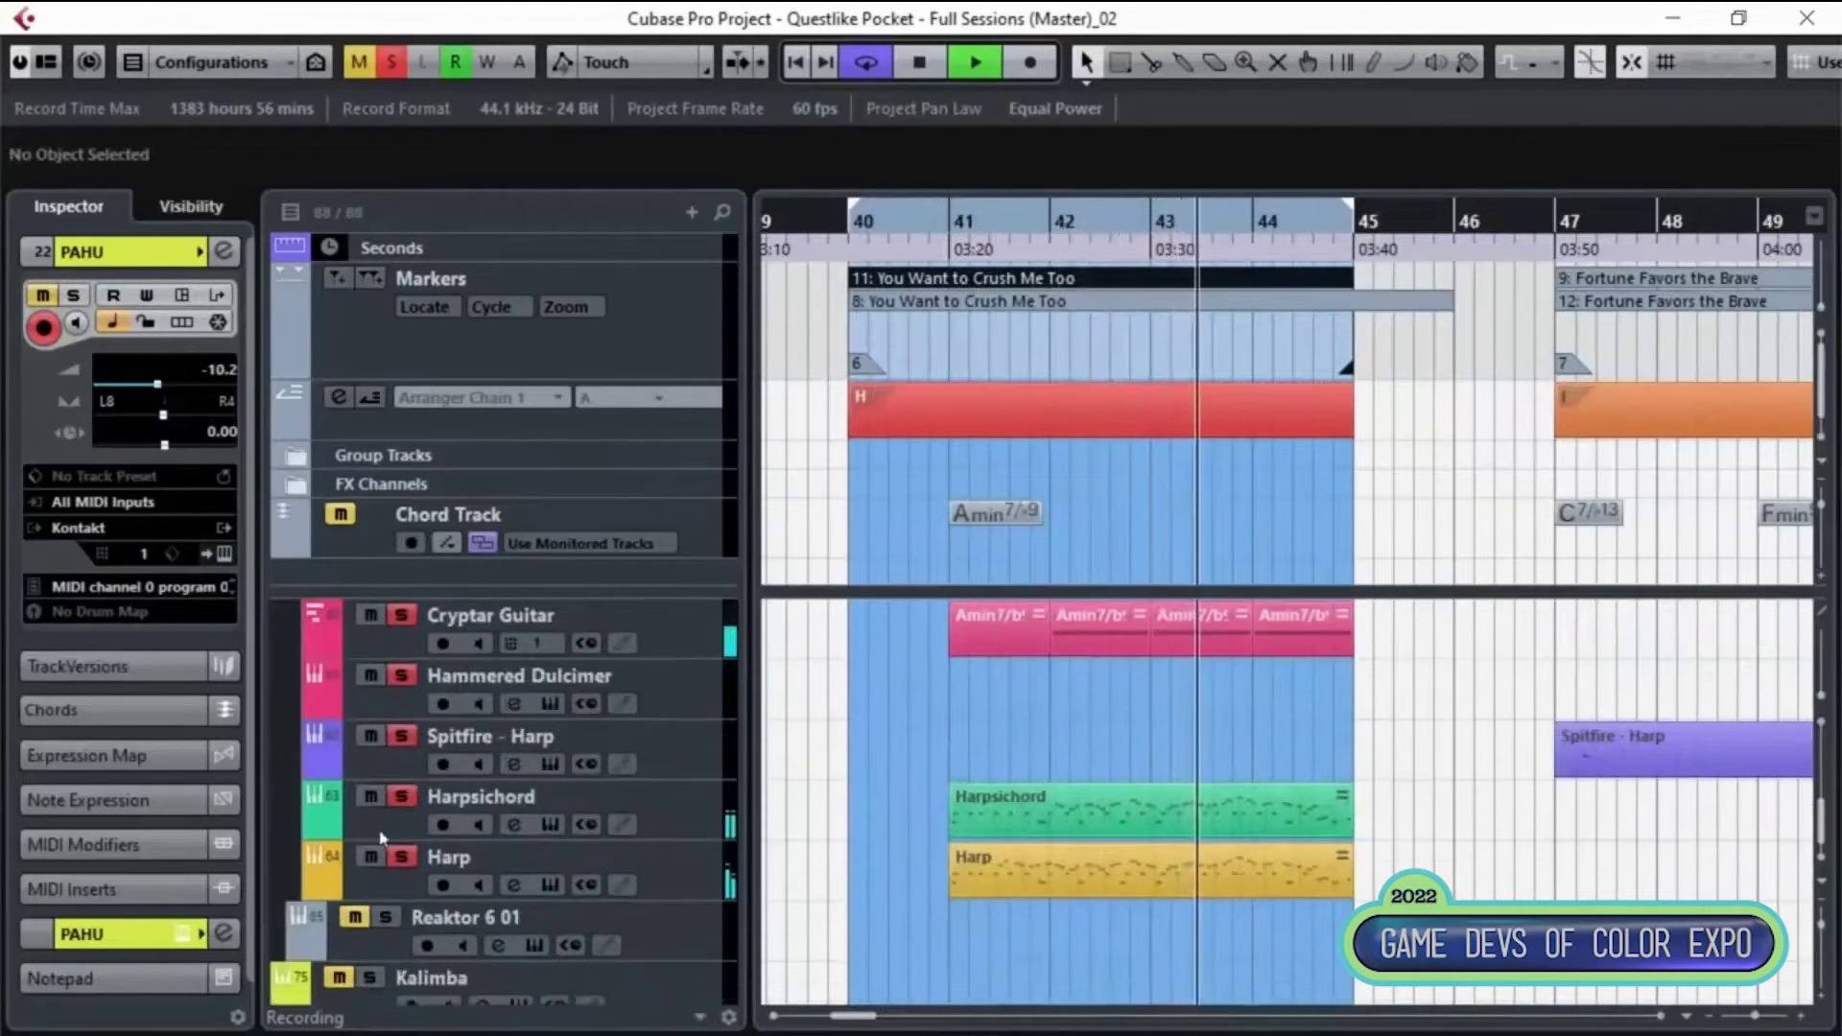
- Toggle the Harpsichord, Harp and lower Cryptar Guitar solos to compare these melody layers during playback
left_click(401, 798)
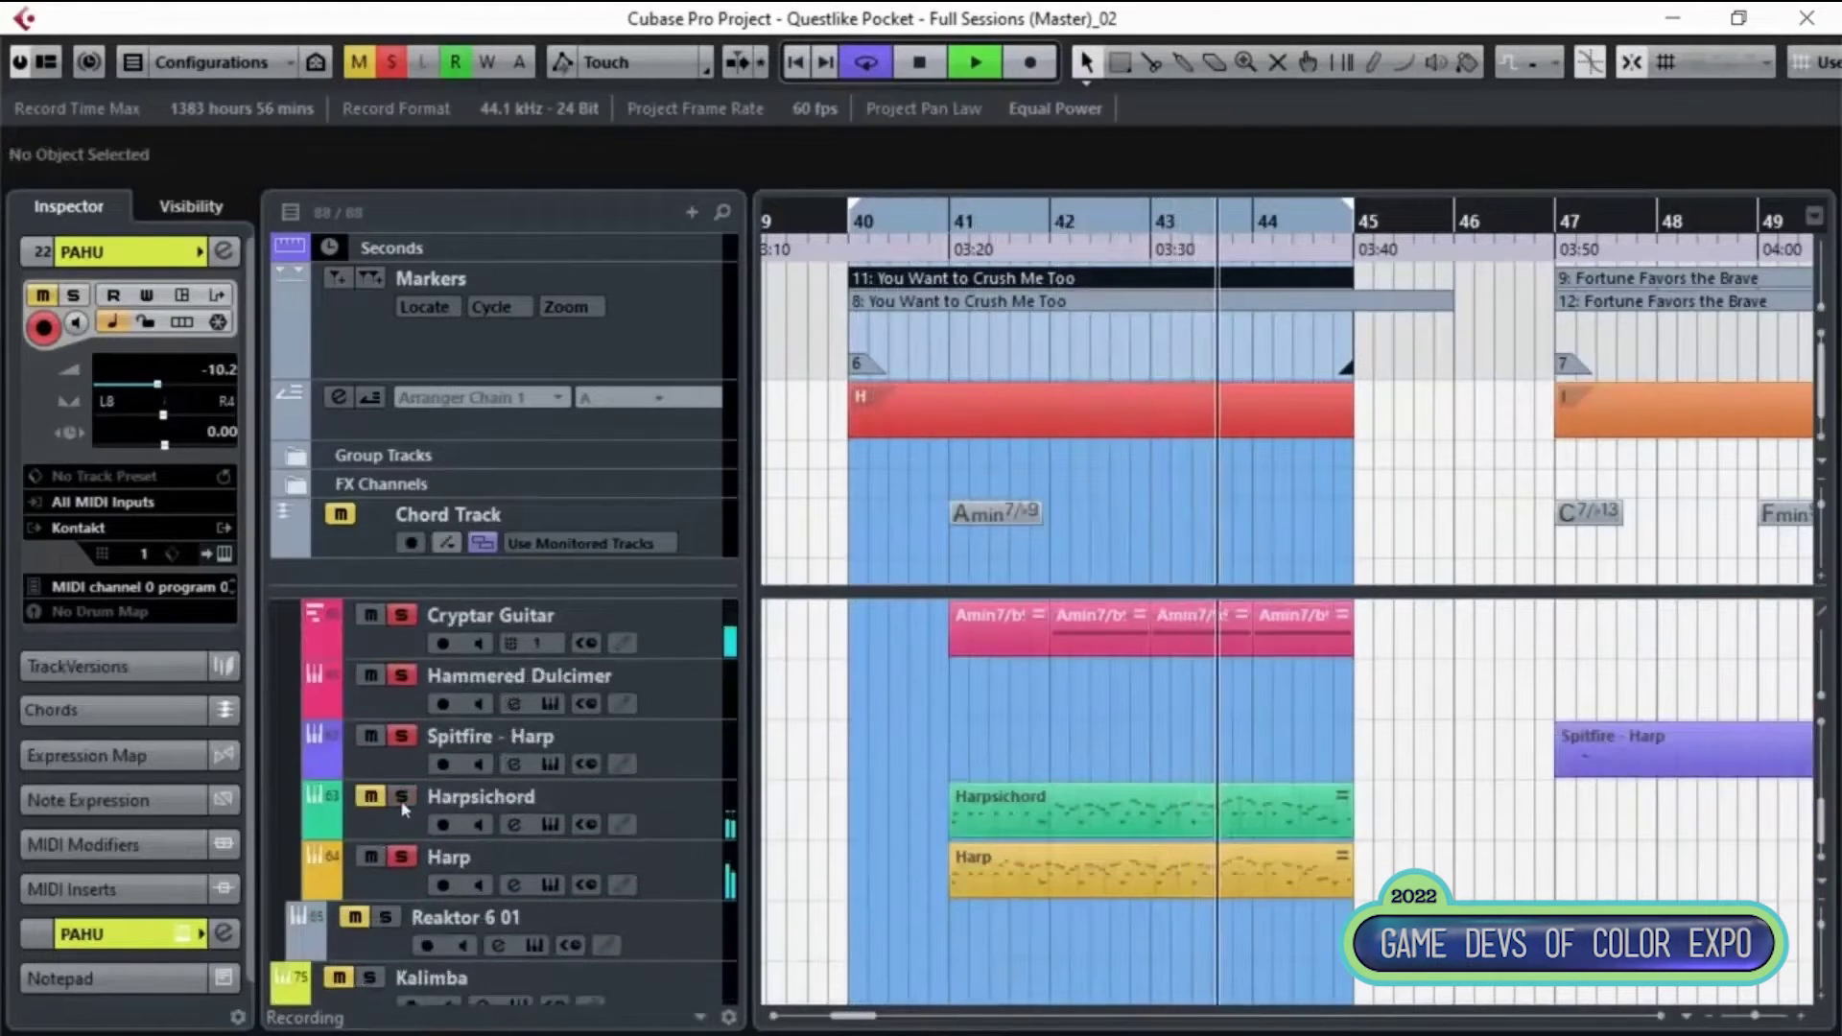
left_click(402, 856)
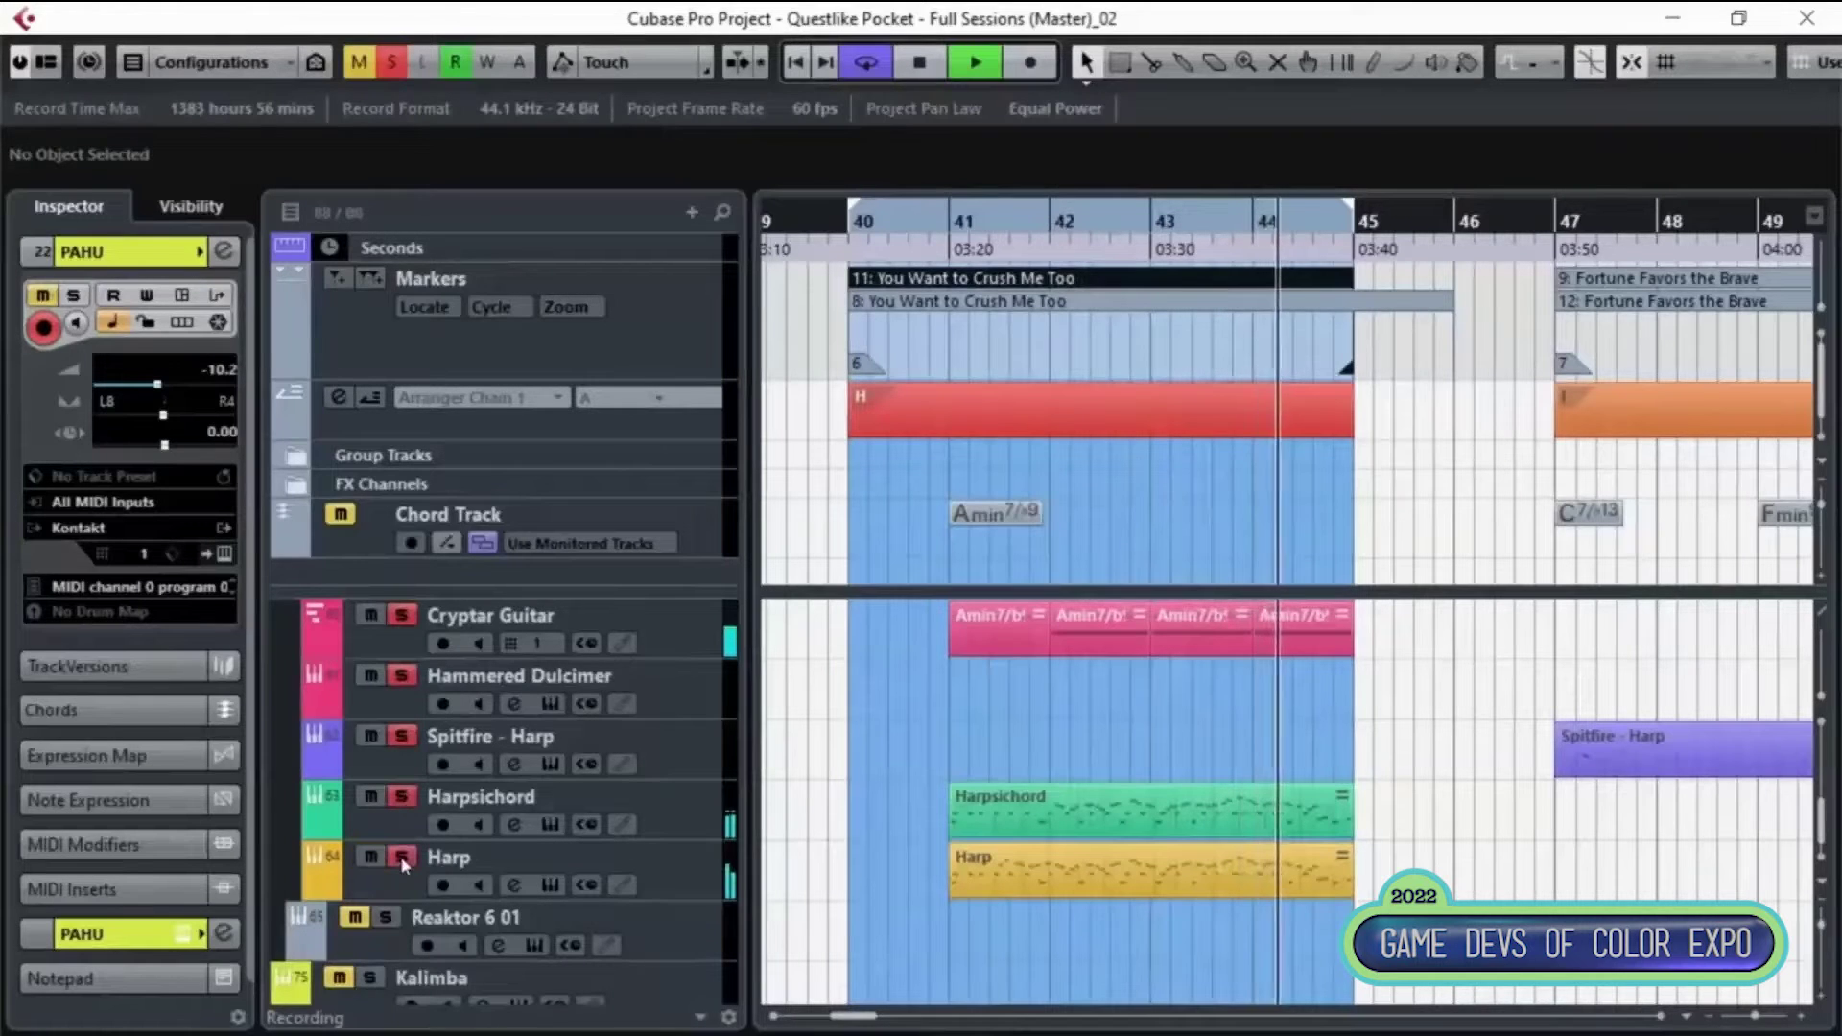
scroll(514, 808, "up", 3)
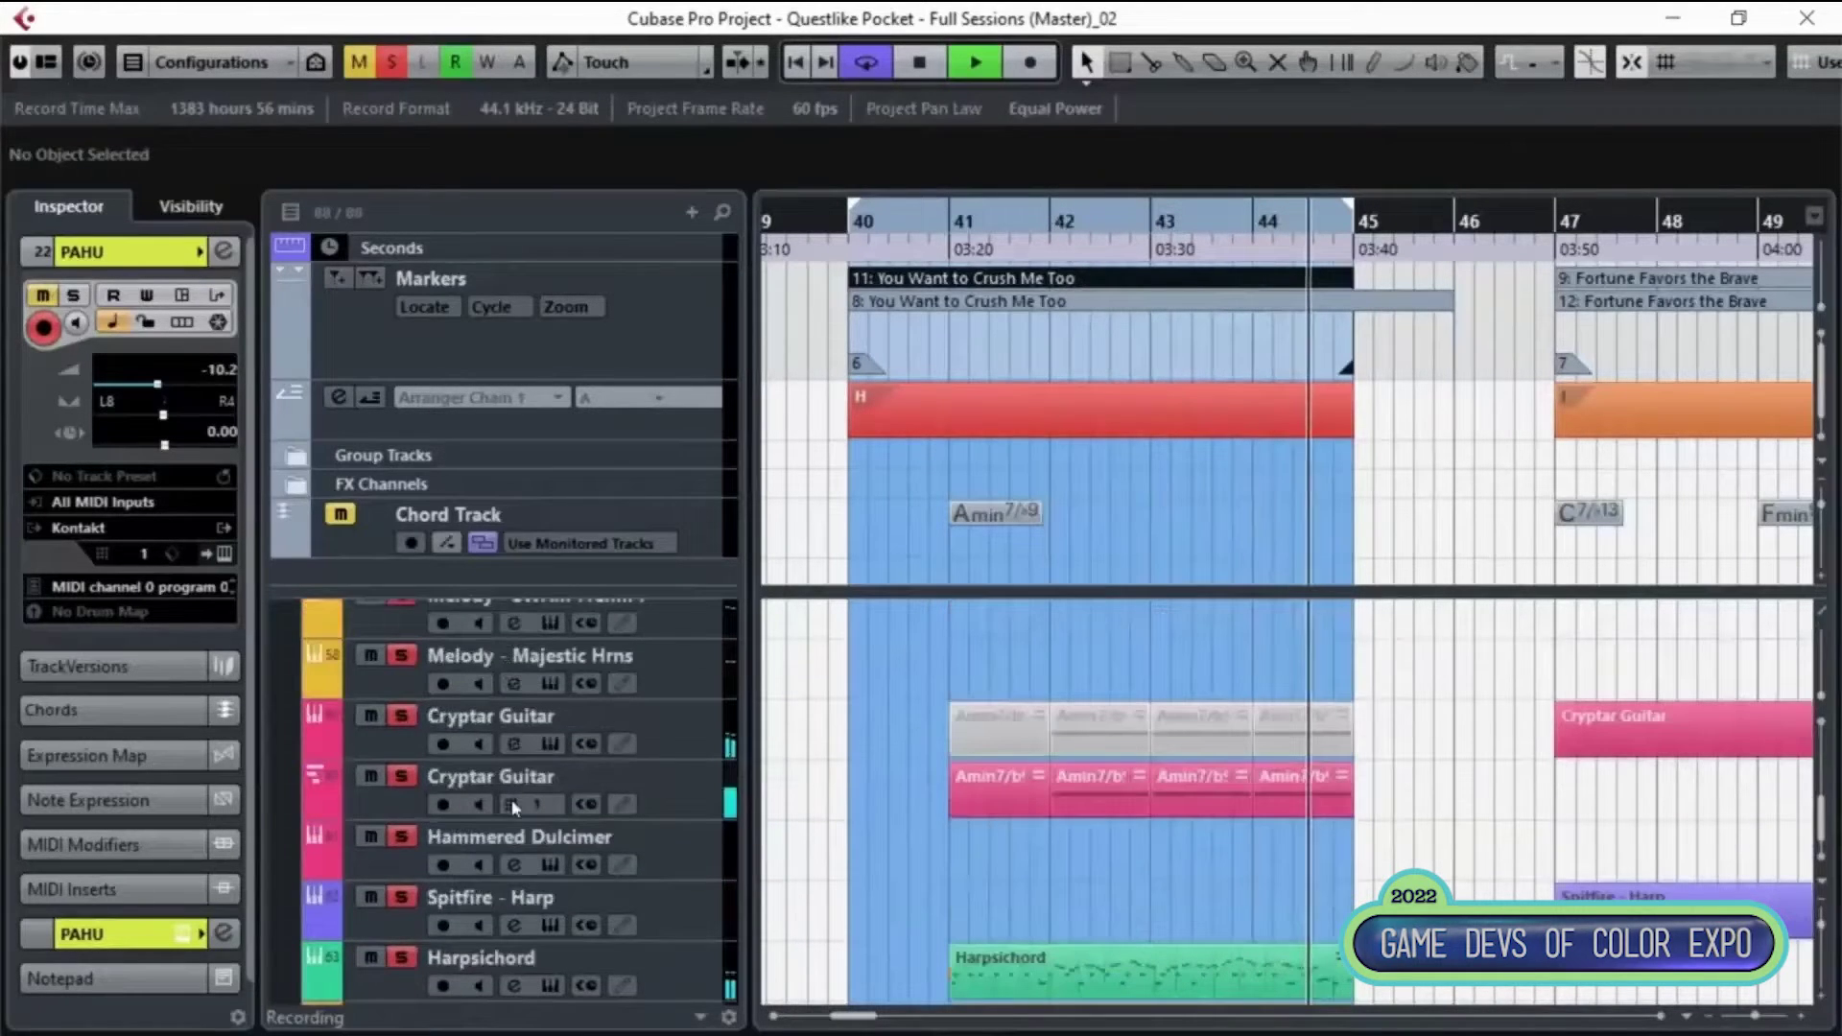
left_click(401, 775)
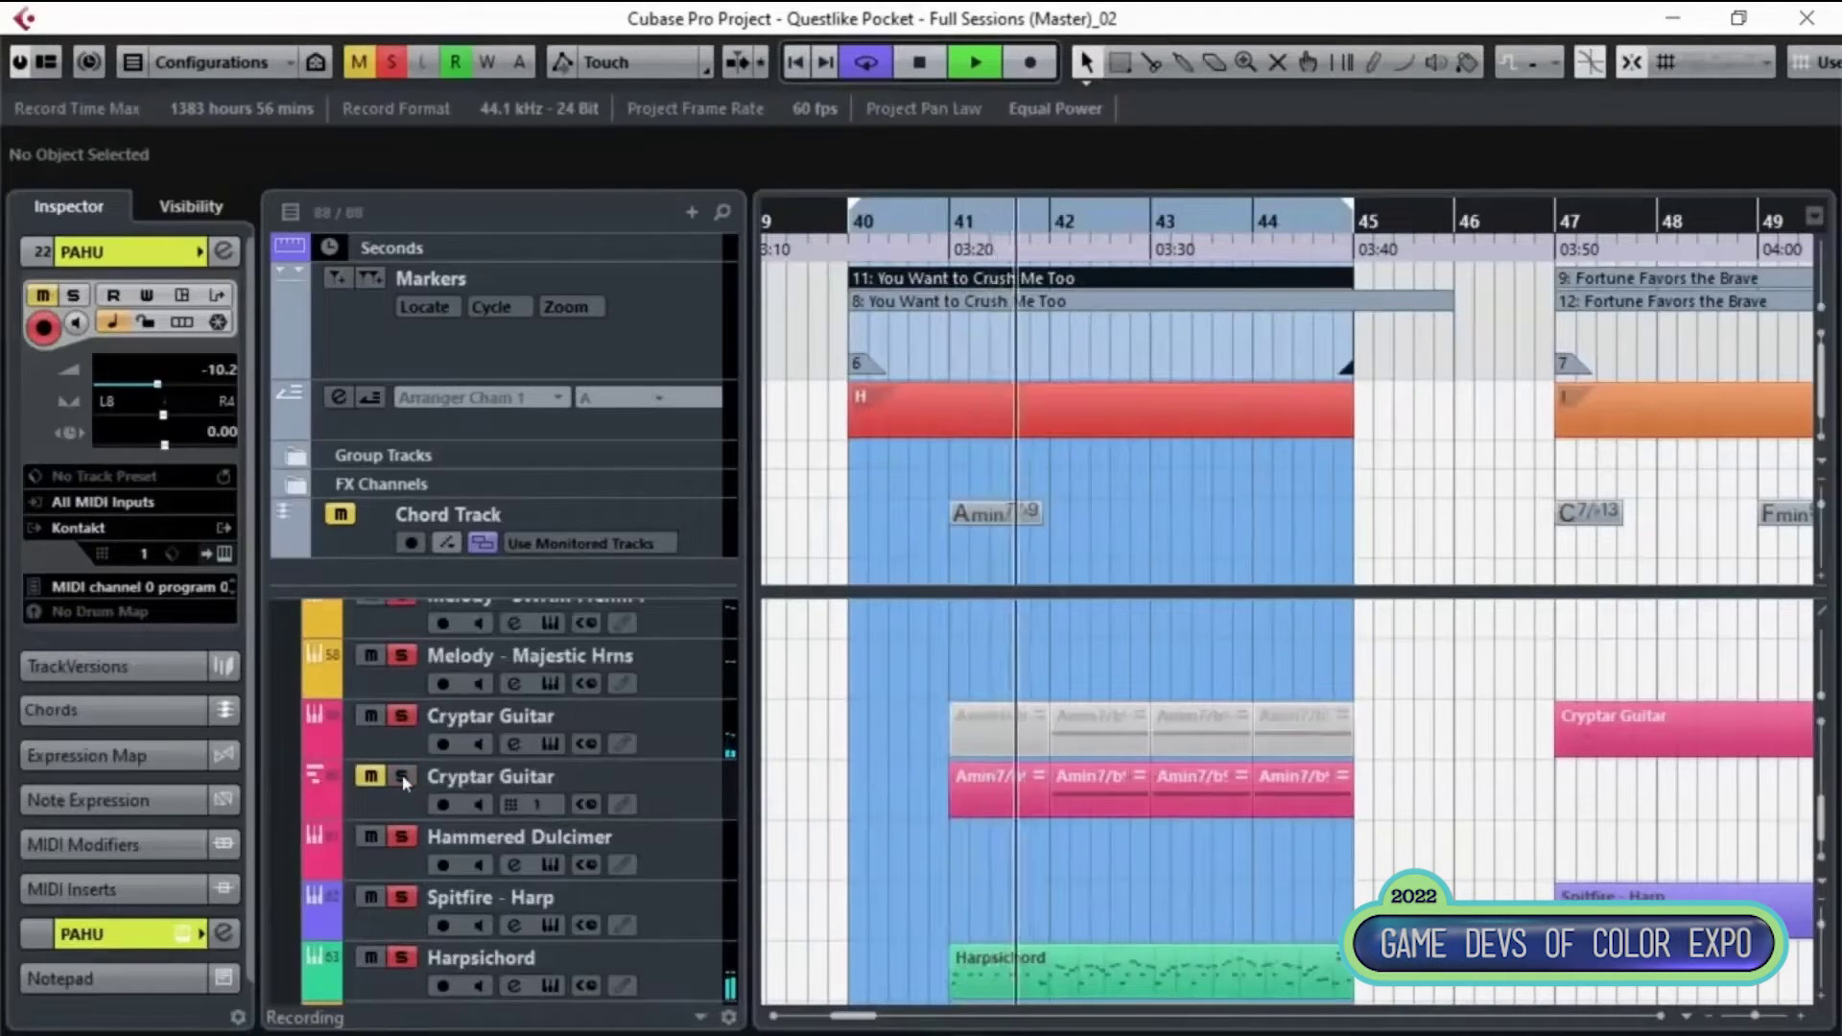
- Solo the Texture folder alongside the Melody folder and look over the tracks in both folders
scroll(401, 774, "up", 3)
scroll(401, 777, "up", 18)
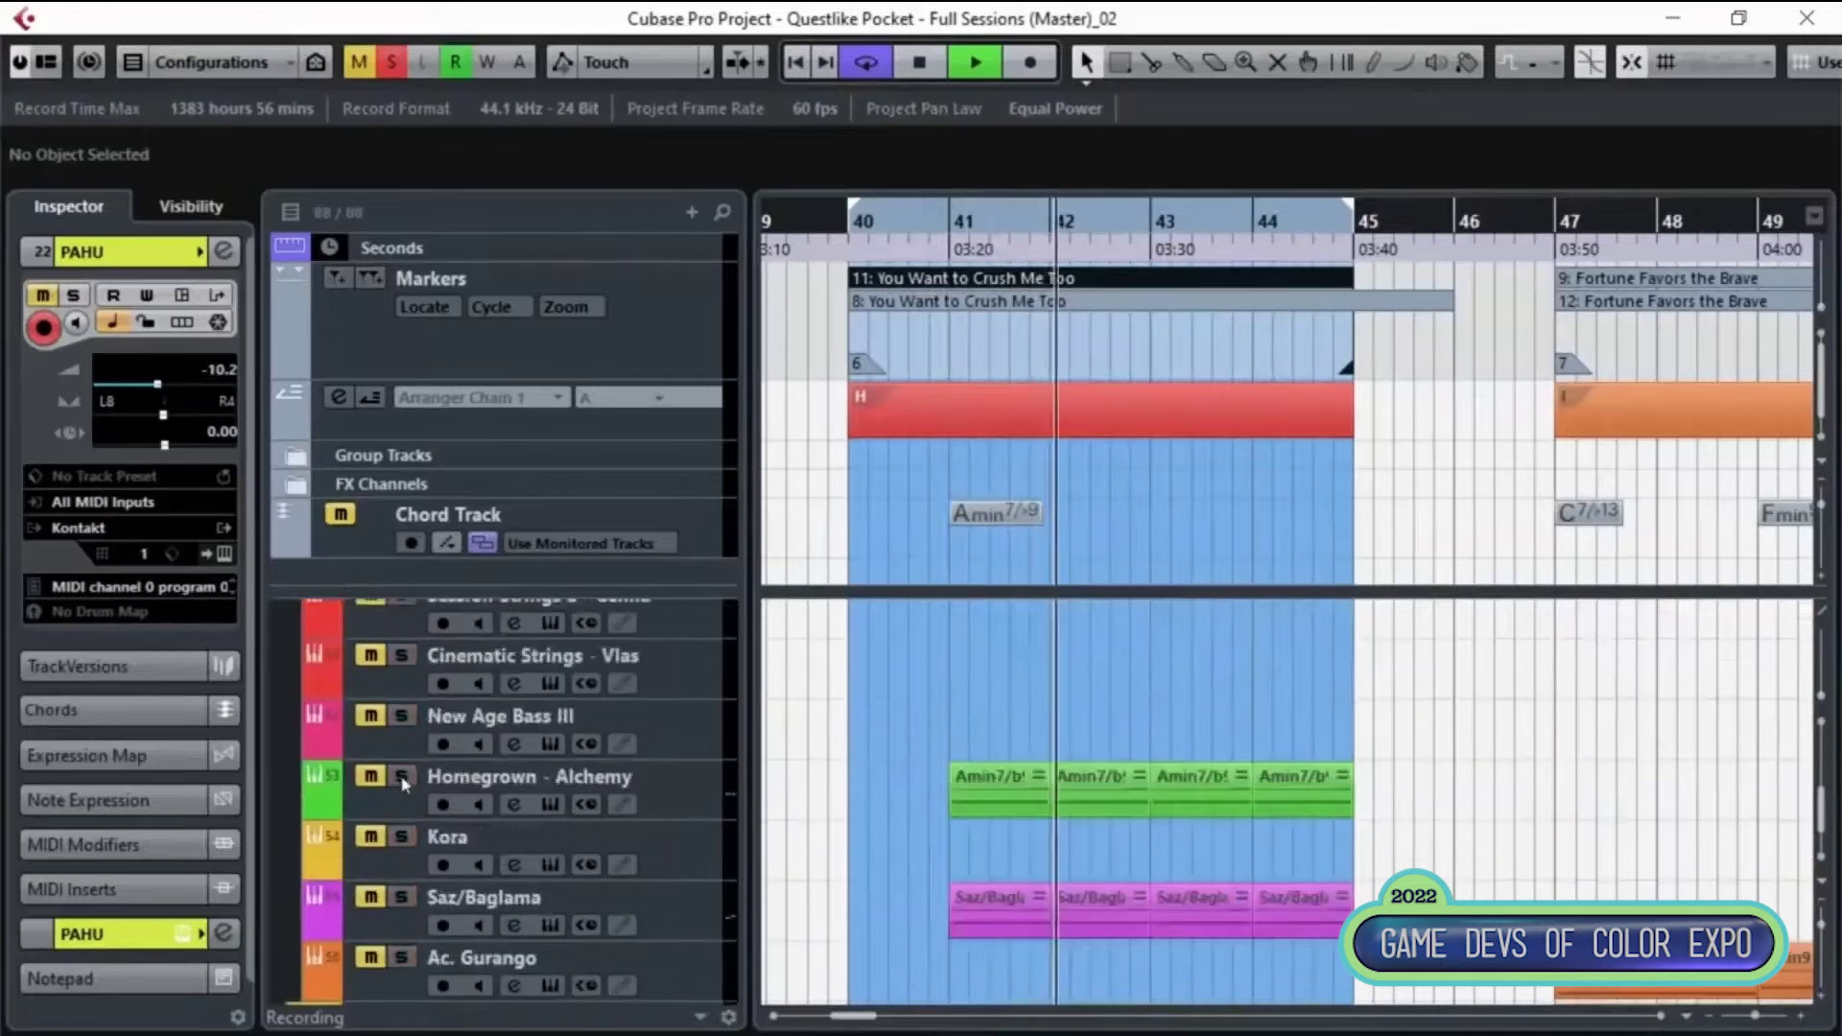
left_click(403, 783)
scroll(403, 784, "up", 5)
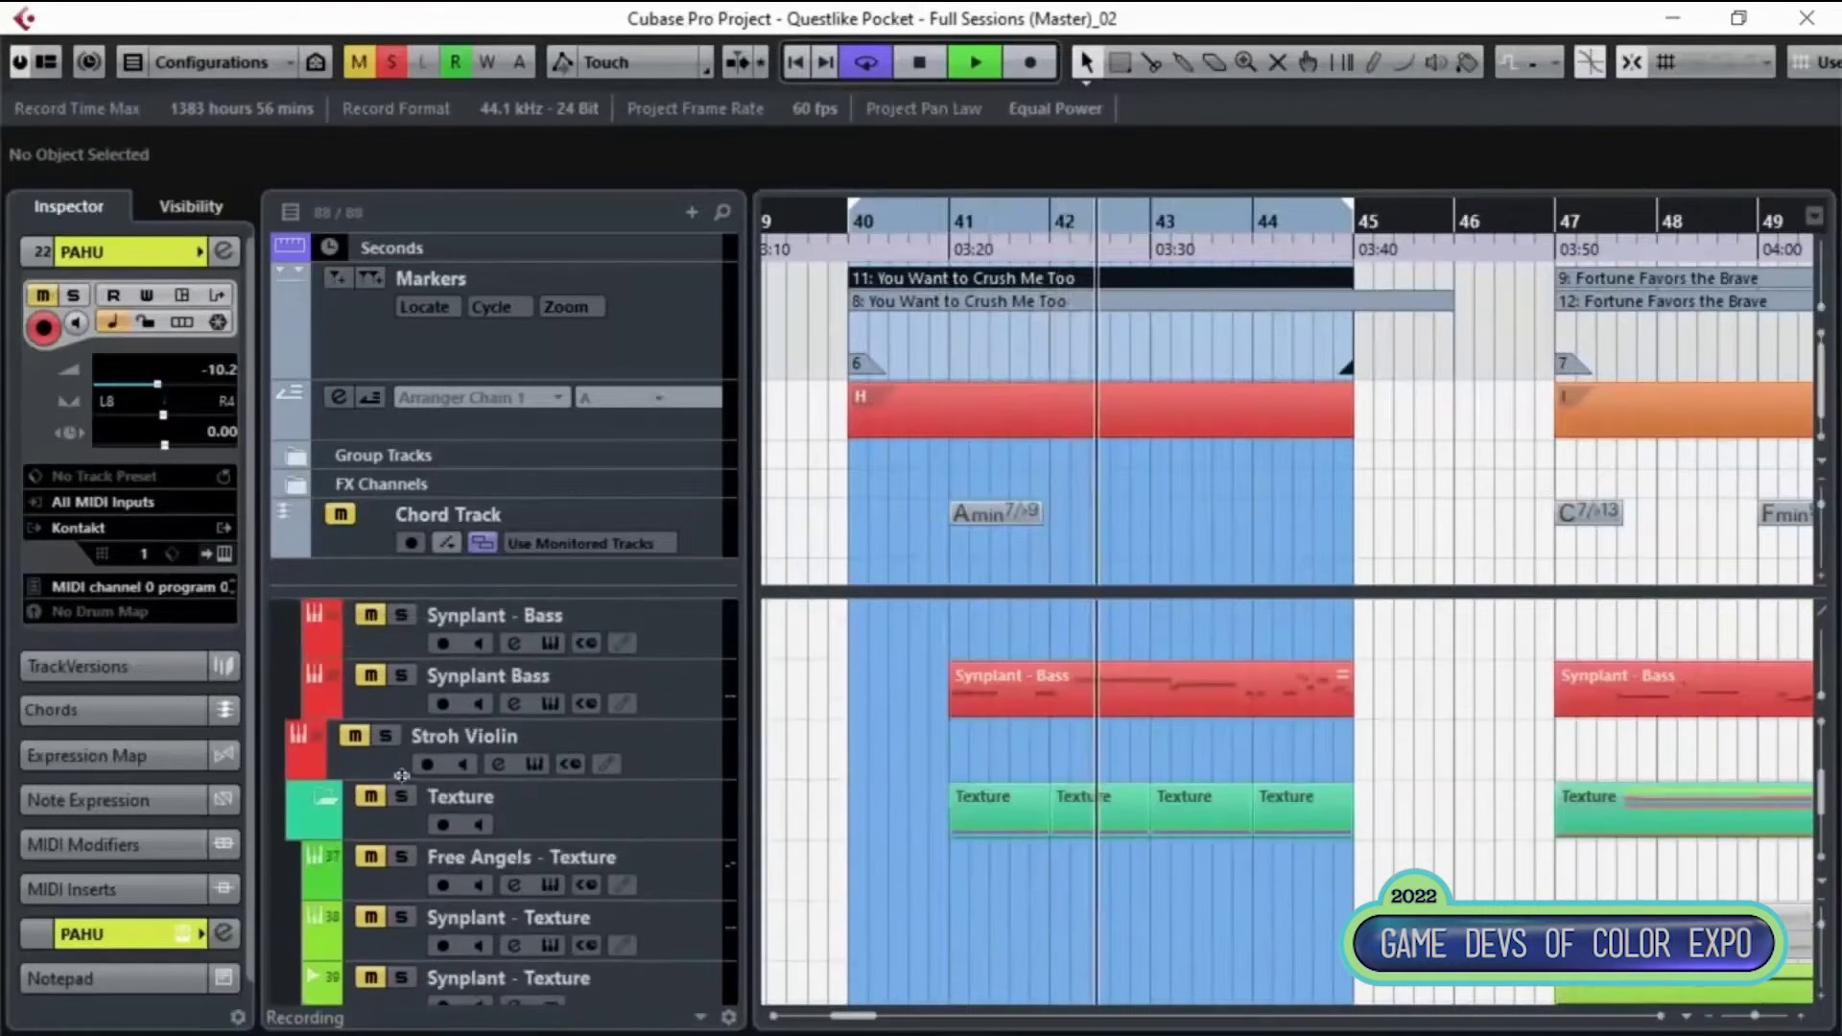
scroll(464, 822, "down", 4)
scroll(464, 822, "down", 20)
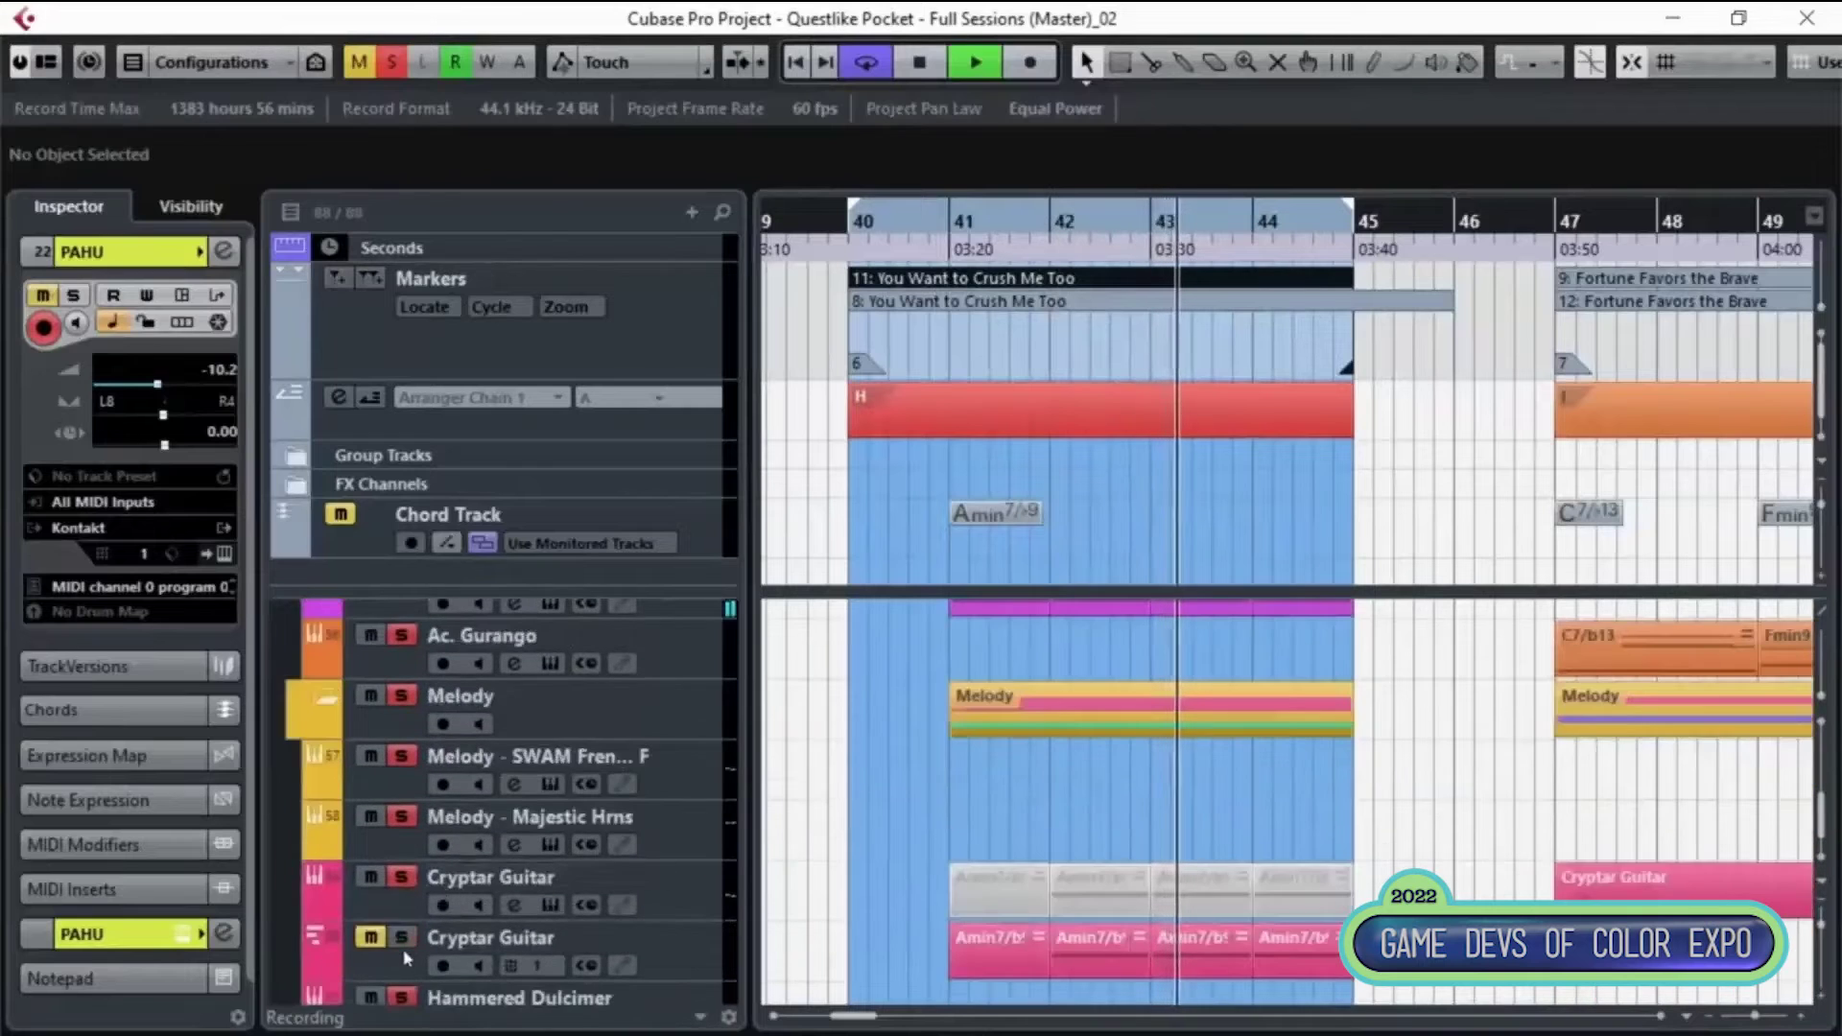
scroll(495, 863, "up", 4)
scroll(495, 864, "up", 15)
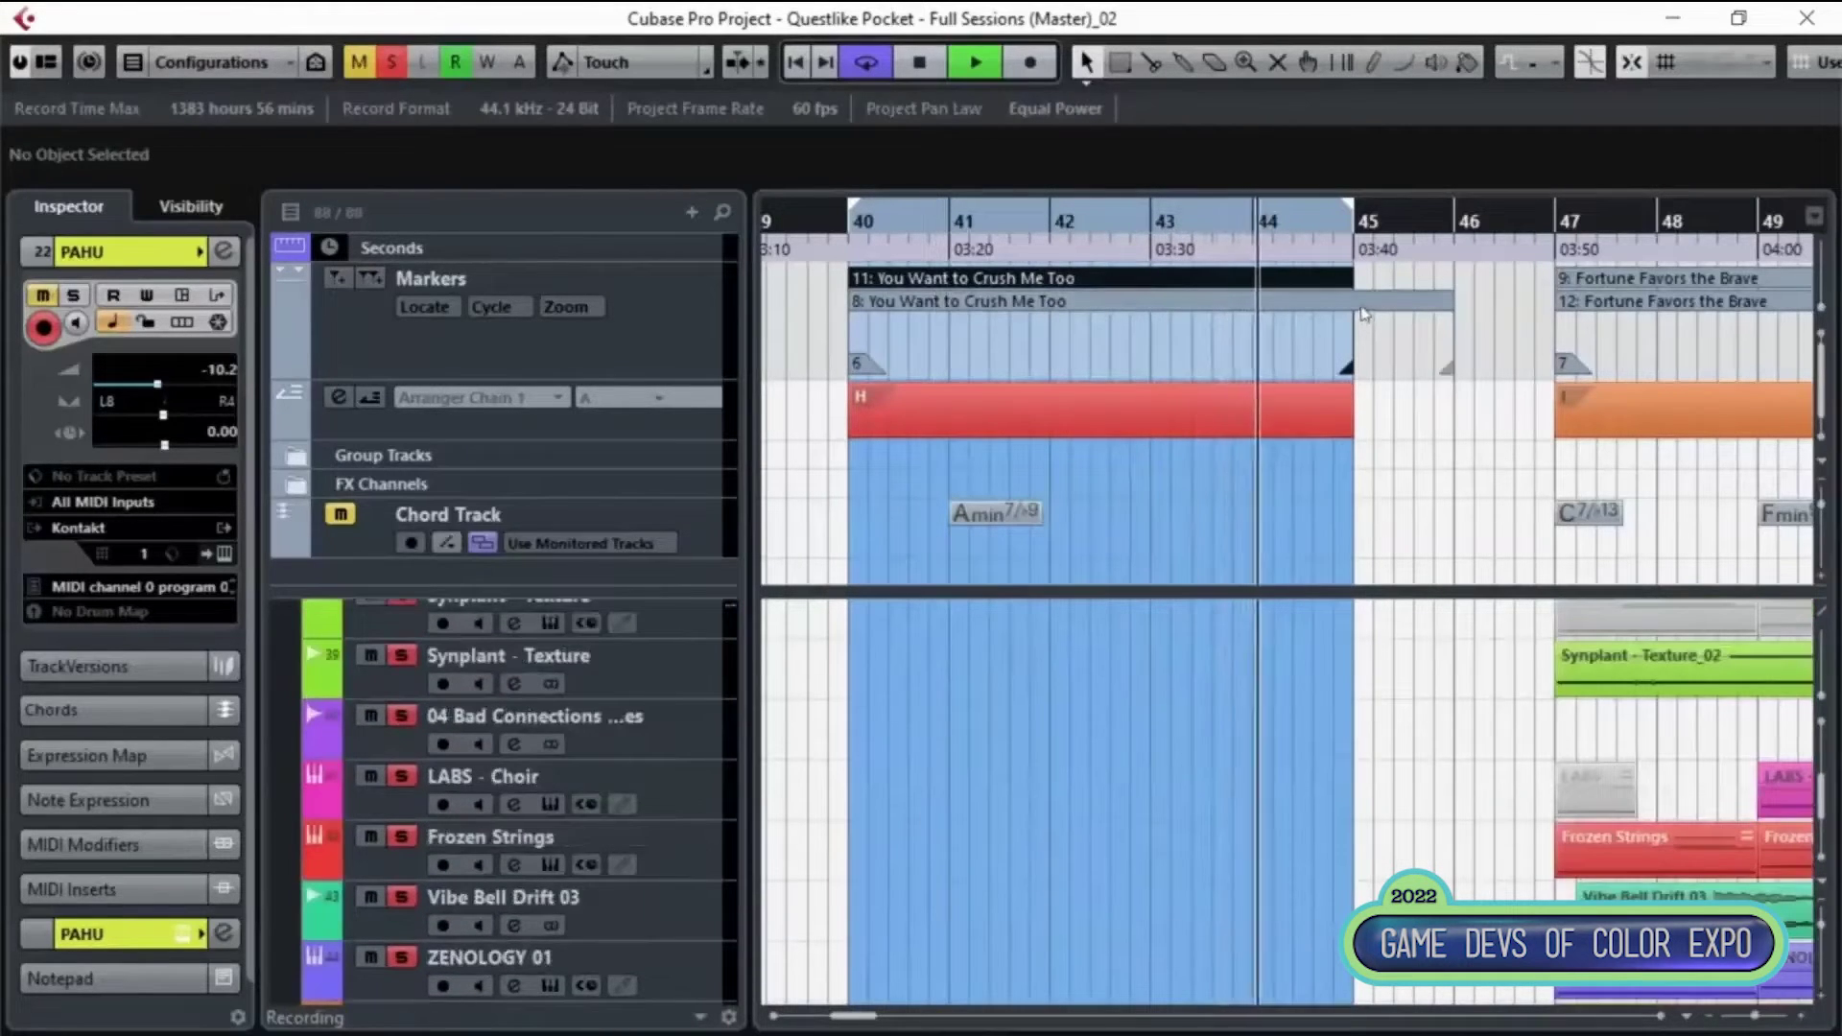
- Loop the longer cycle marker 8 and clear the Bass folder's solo so the full arrangement plays
left_click(1368, 301)
scroll(1094, 710, "down", 6)
scroll(1142, 755, "down", 7)
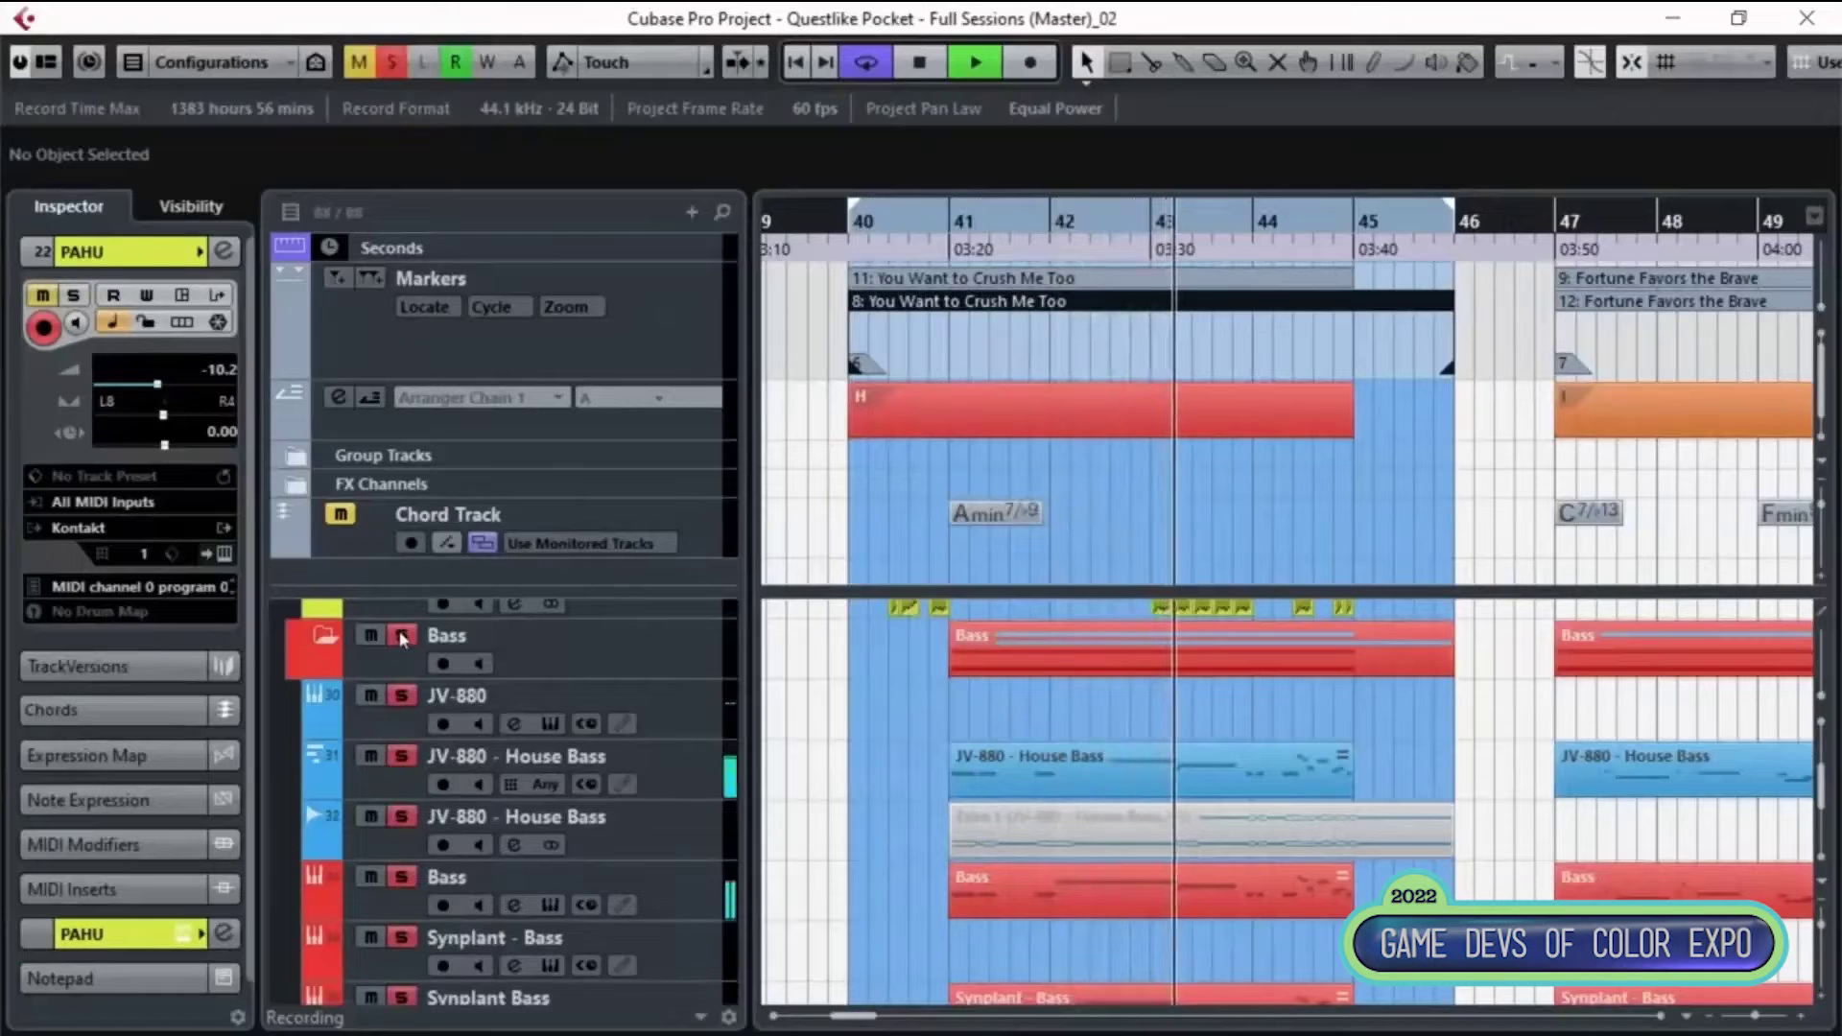
left_click(401, 638)
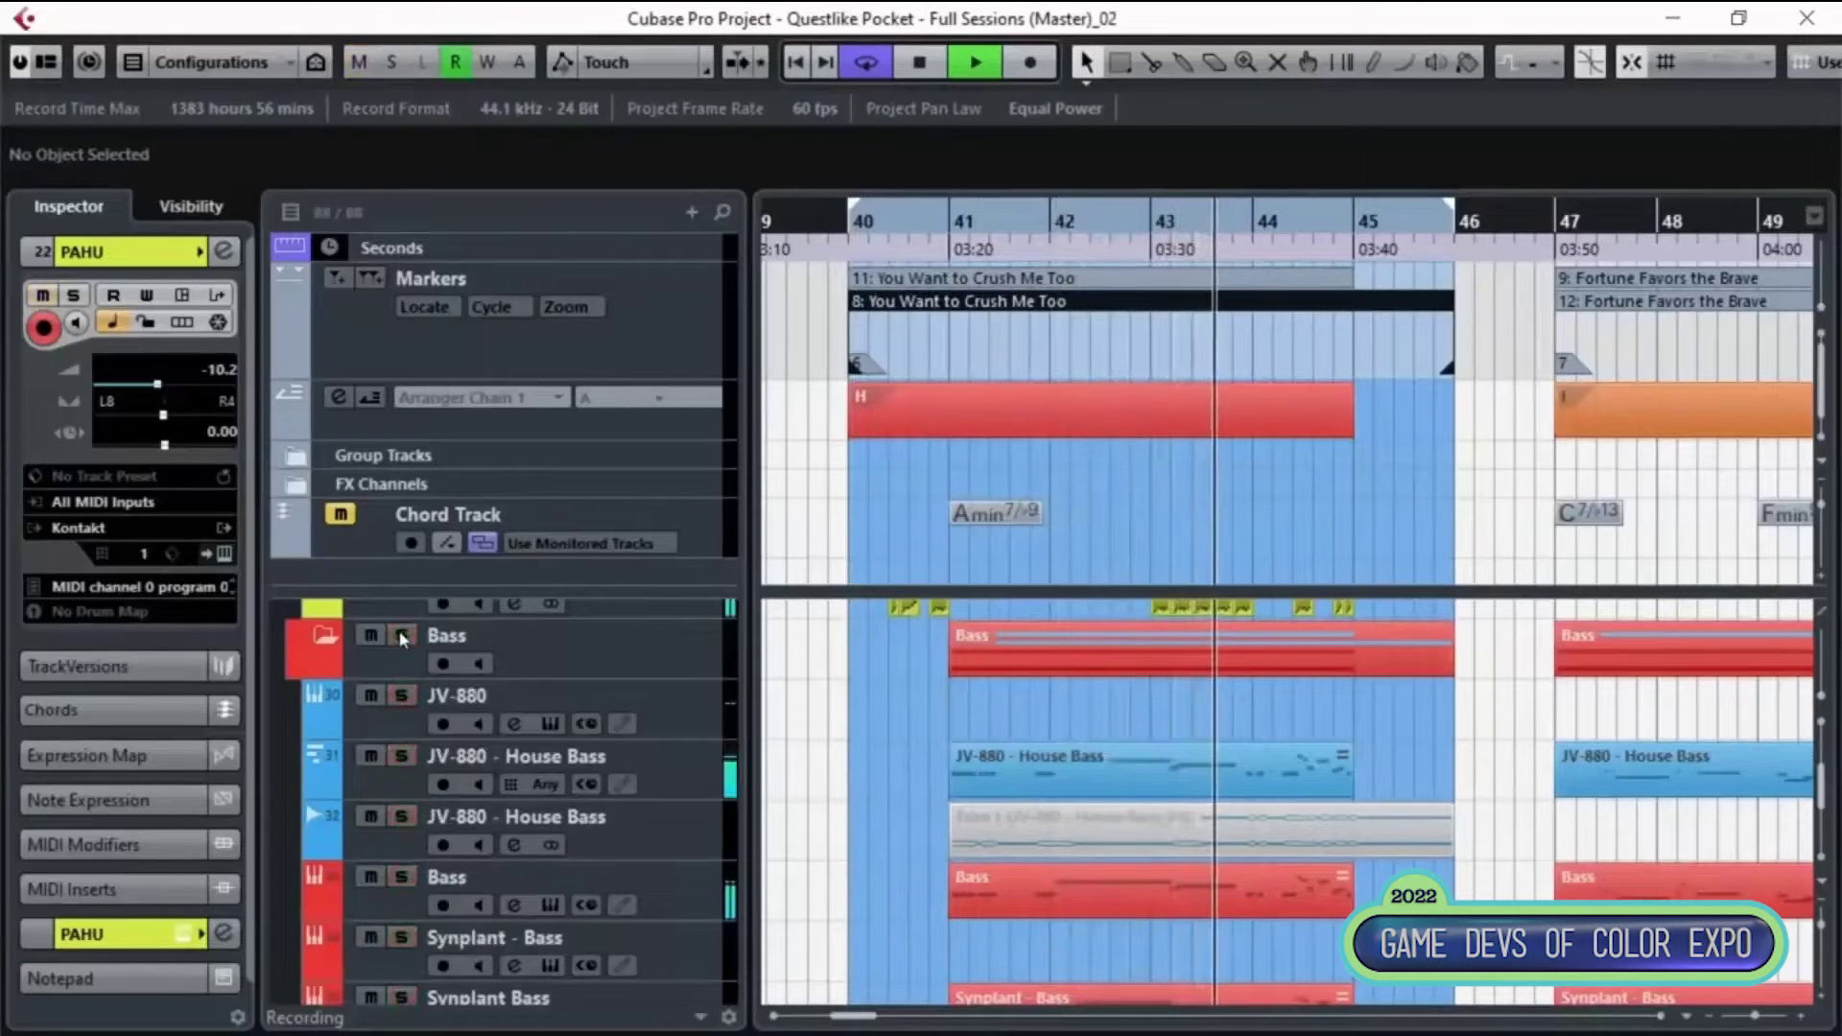
- Loop cycle marker 11 and examine the Bass and Texture tracks down to Homegrown - Alchemy during full playback
left_click(1325, 287)
scroll(1312, 798, "down", 2)
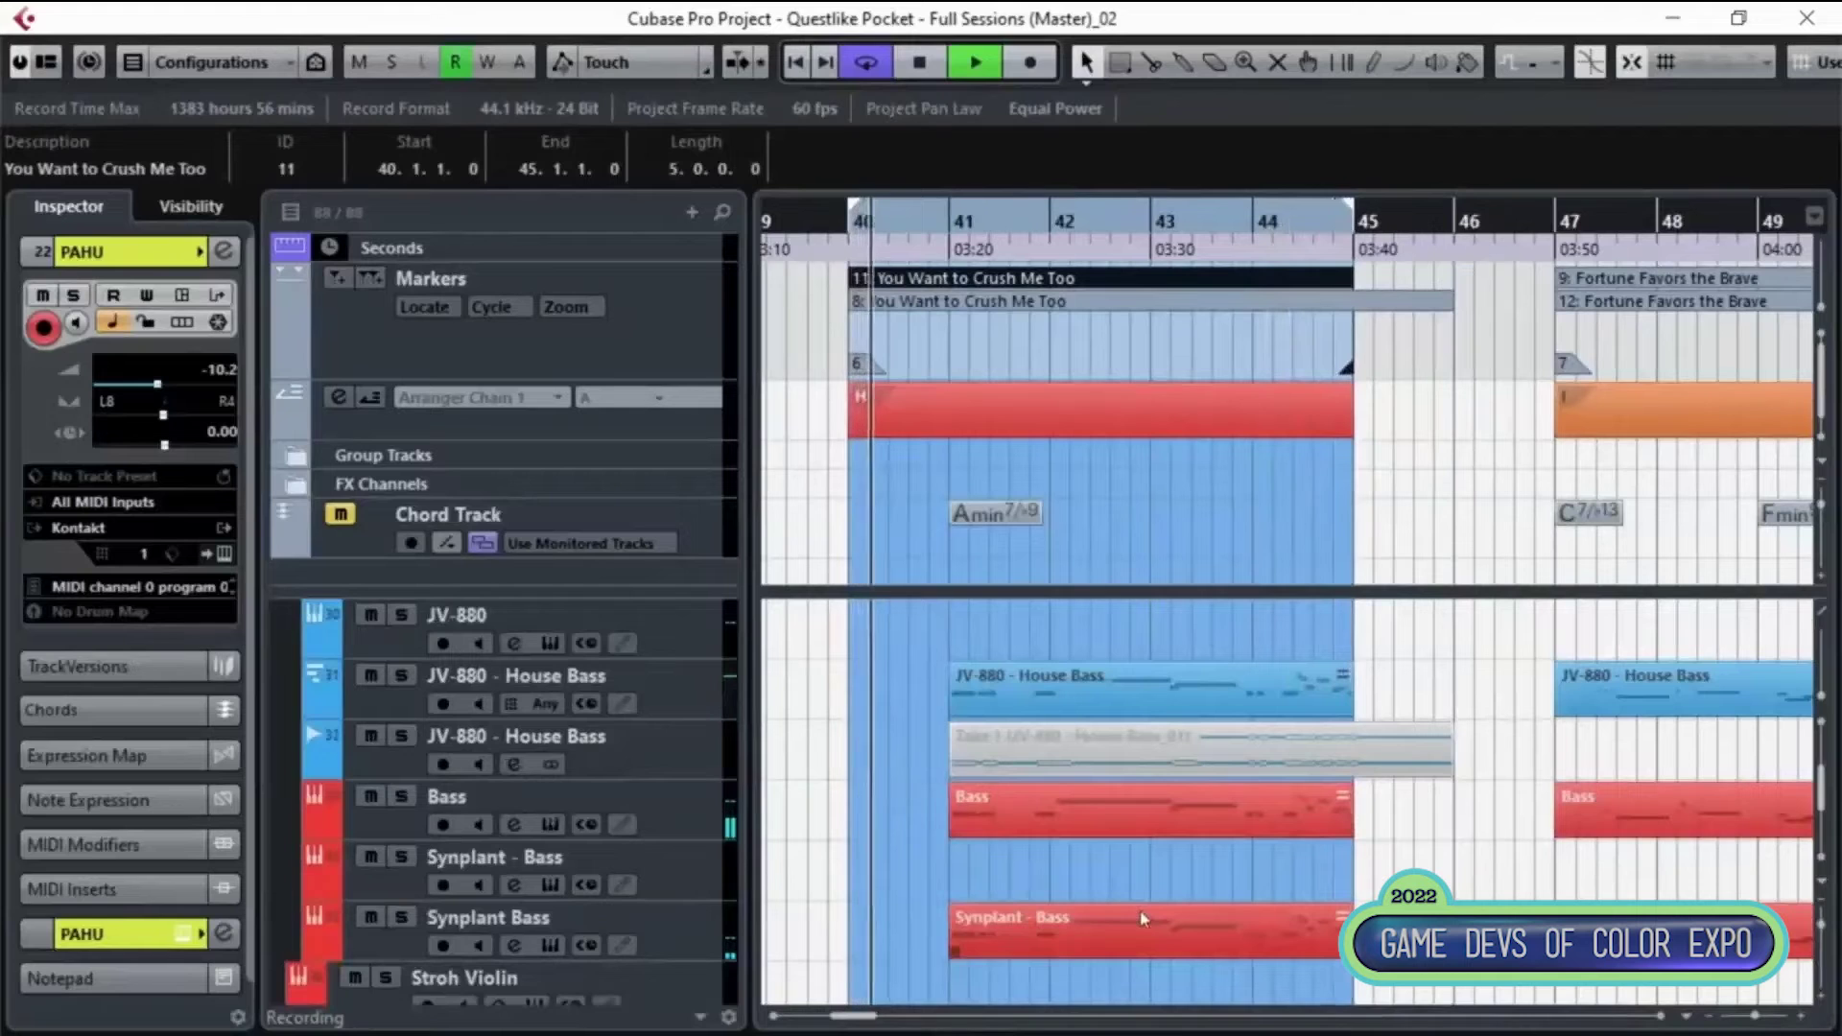
scroll(1199, 830, "down", 5)
scroll(1140, 857, "down", 2)
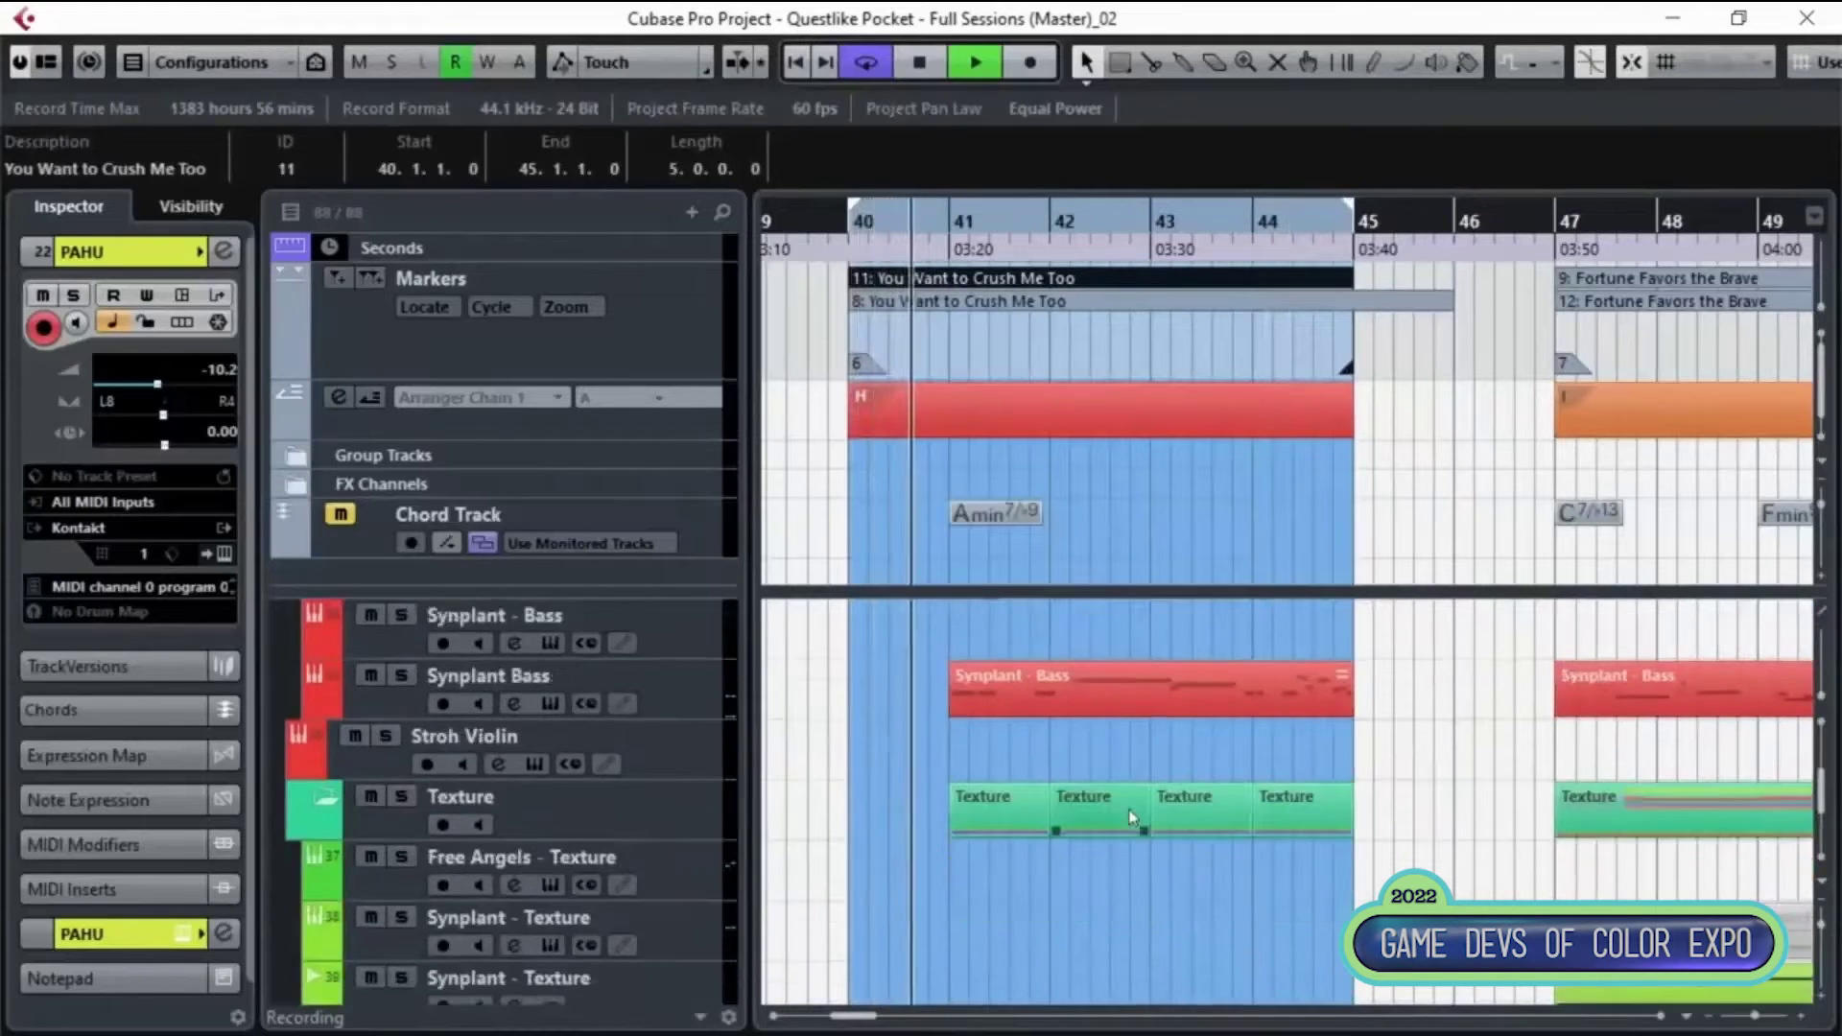
scroll(1132, 817, "down", 2)
scroll(1132, 818, "down", 2)
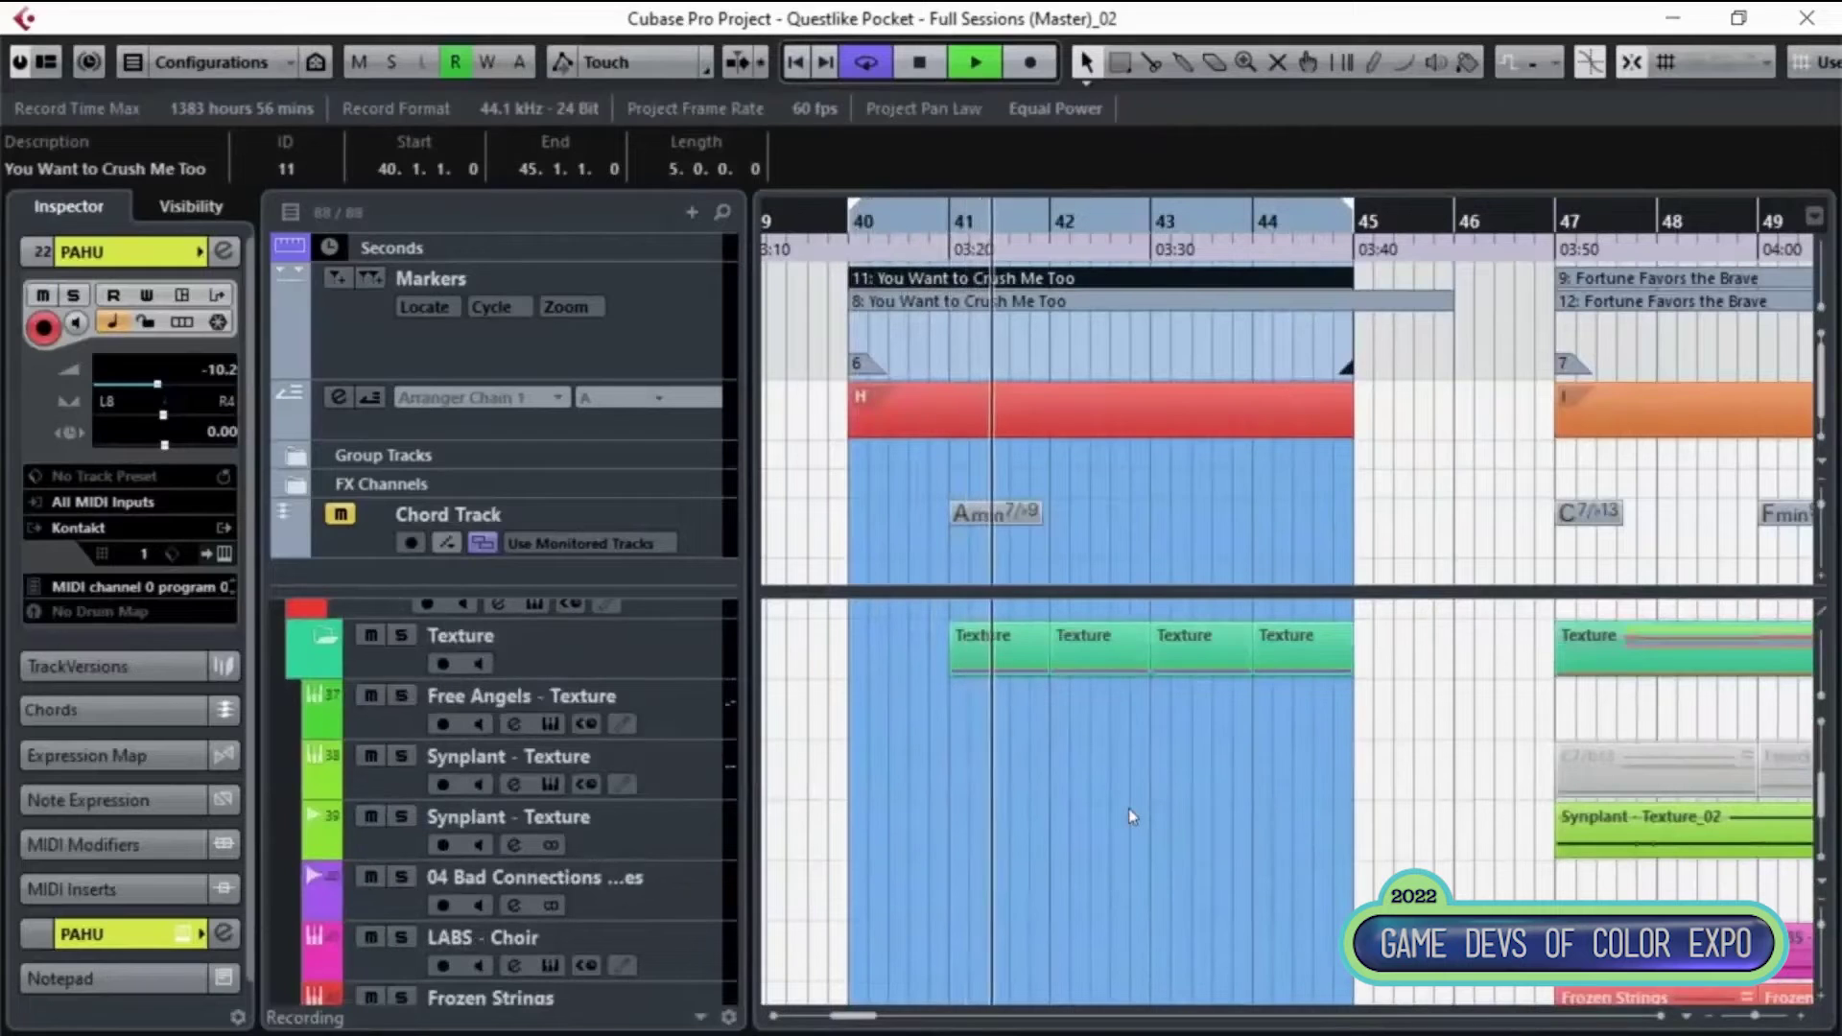
scroll(1129, 809, "down", 2)
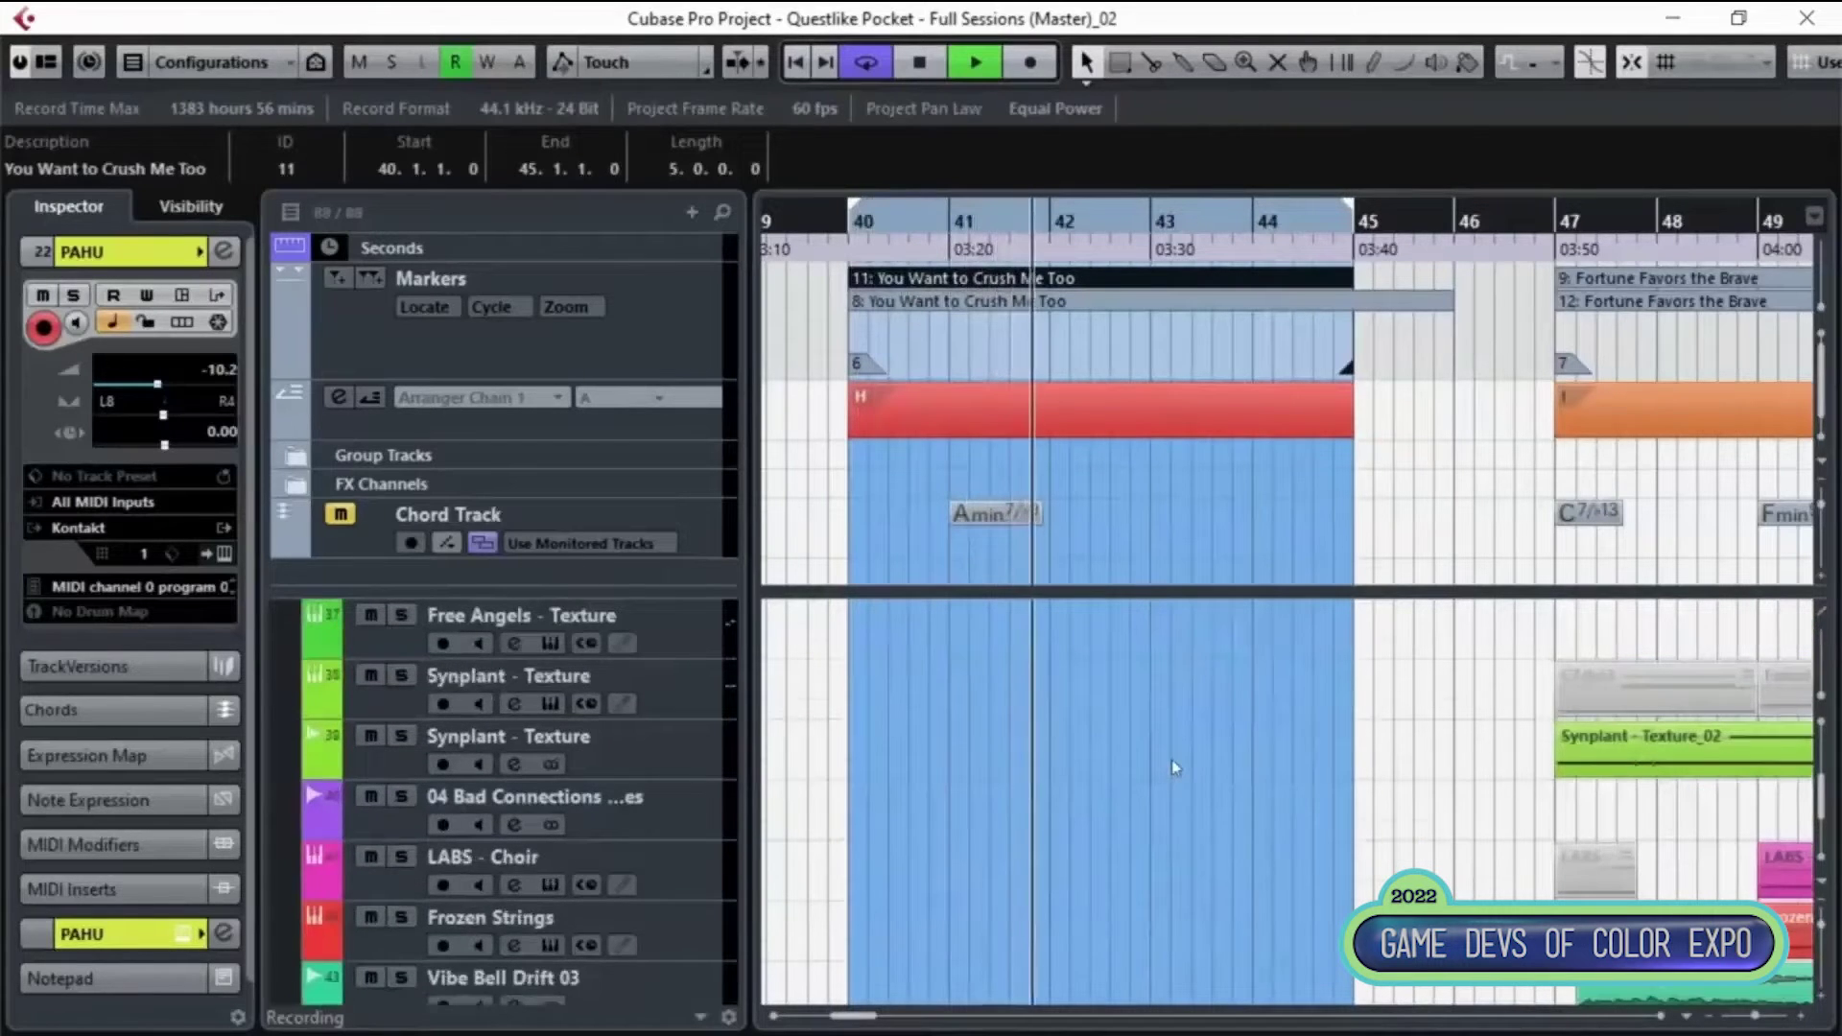
scroll(1171, 760, "down", 4)
scroll(1175, 767, "down", 6)
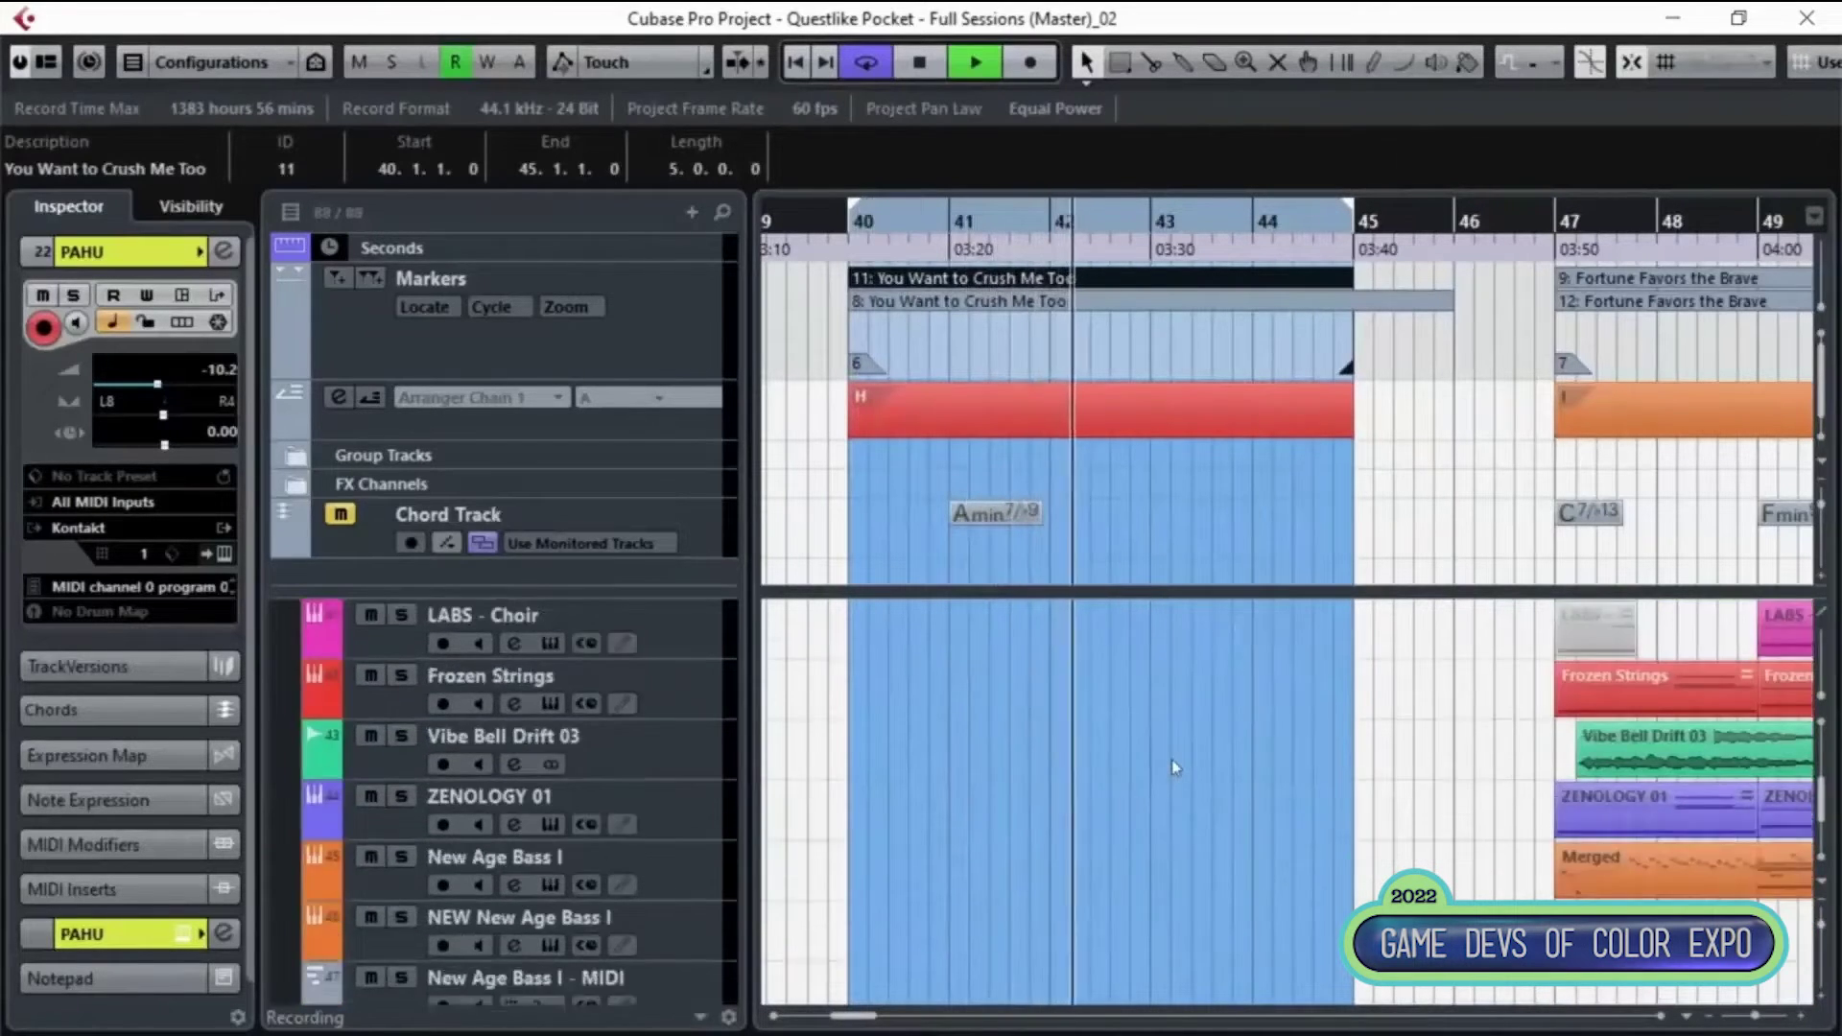
scroll(1175, 768, "down", 12)
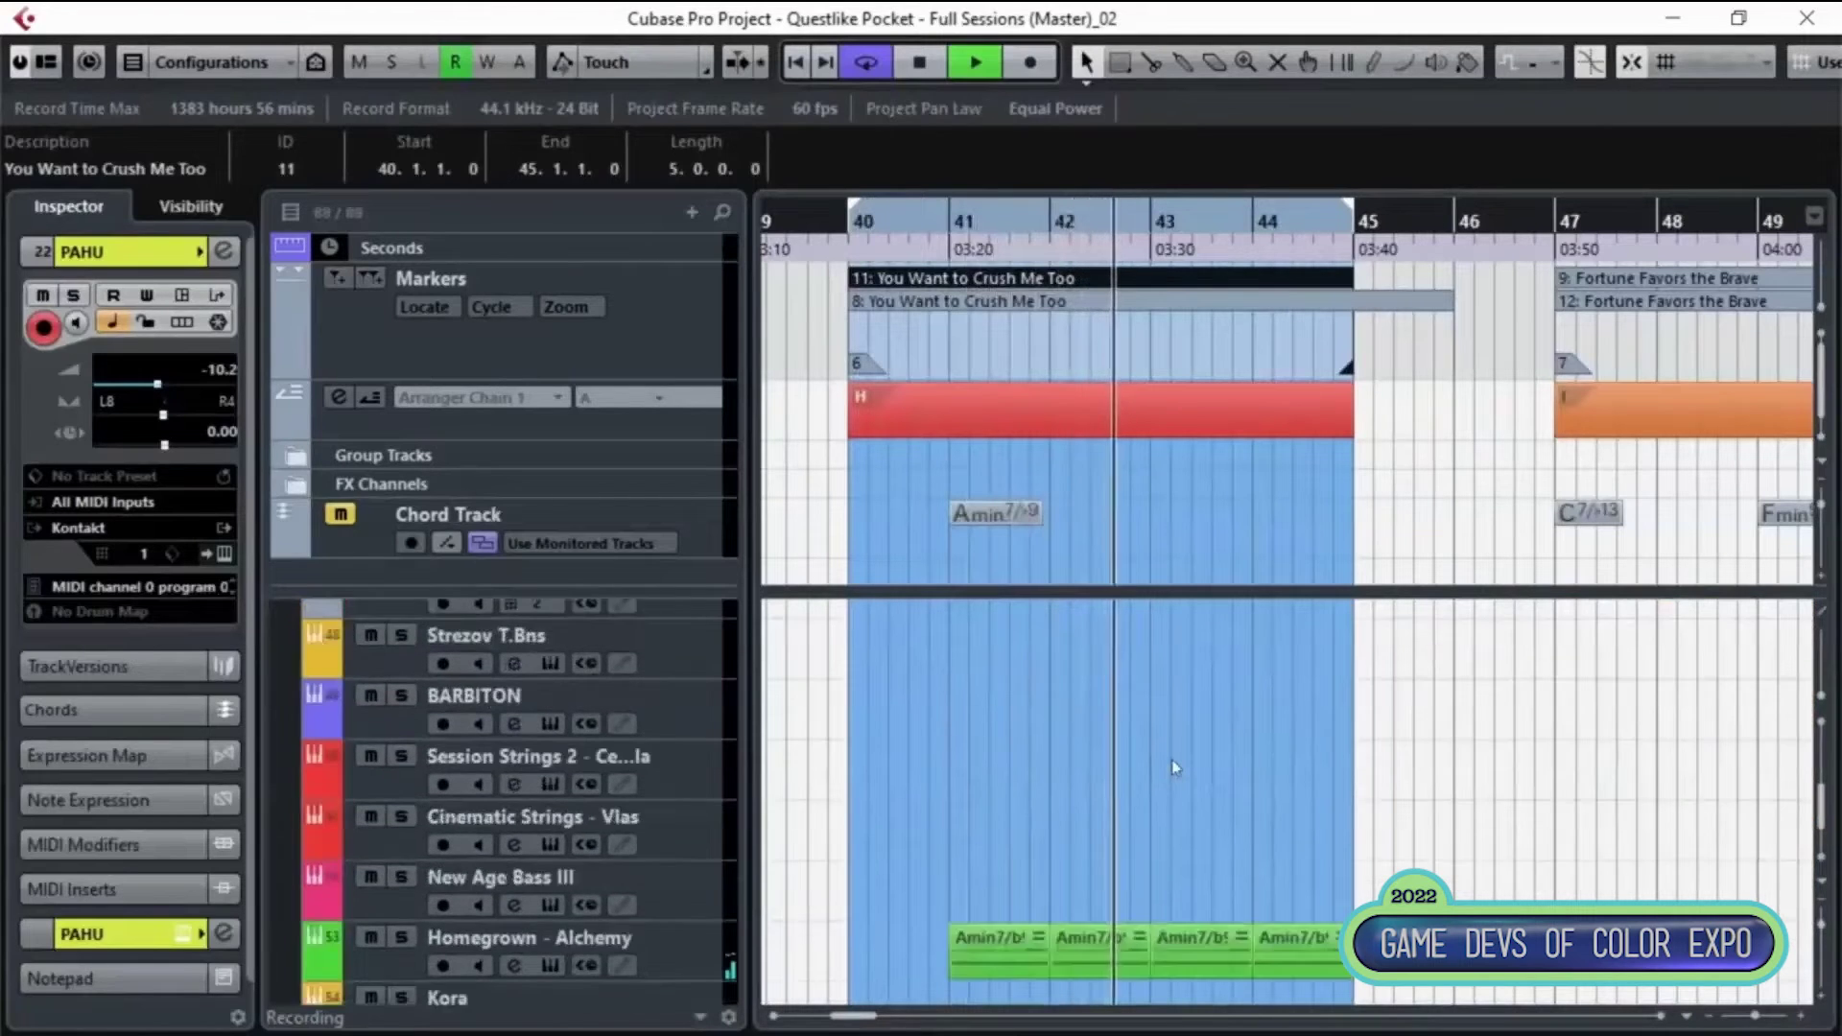
- Examine the tracks from Saz/Baglama down to Harp and switch the loop to the longer cycle marker 8
scroll(1175, 768, "down", 6)
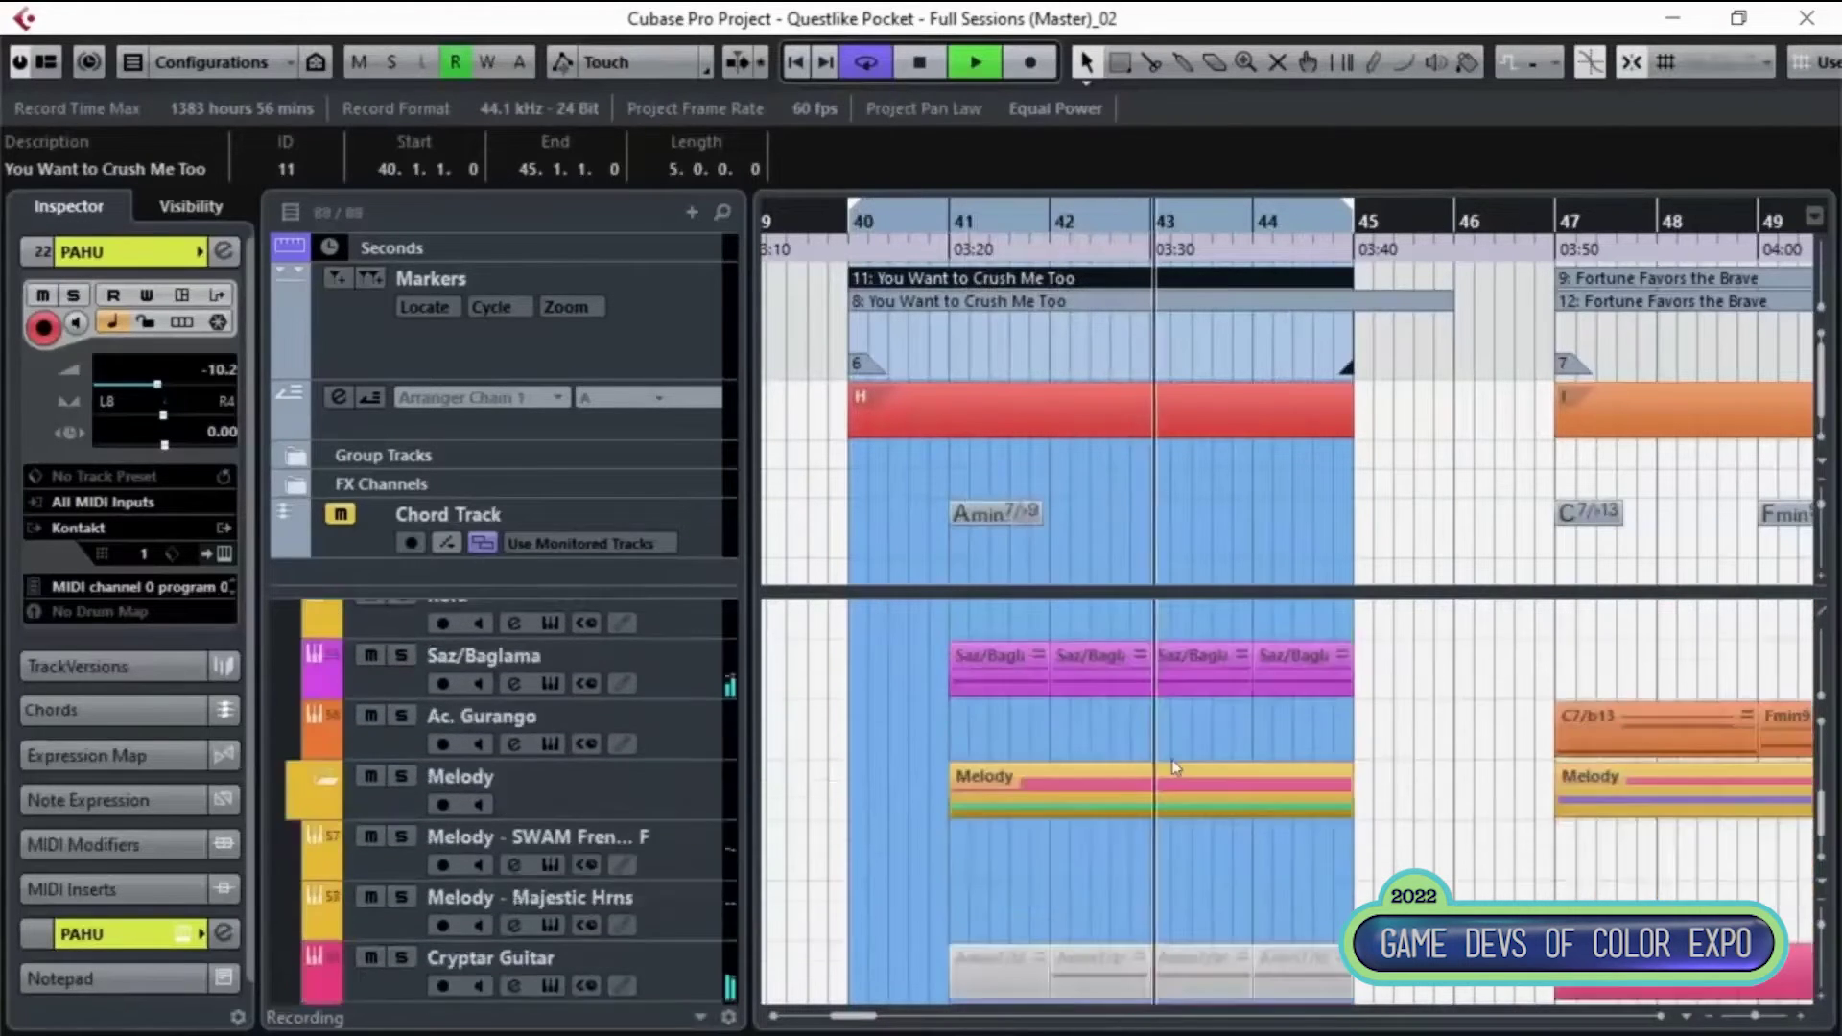
scroll(1175, 768, "down", 5)
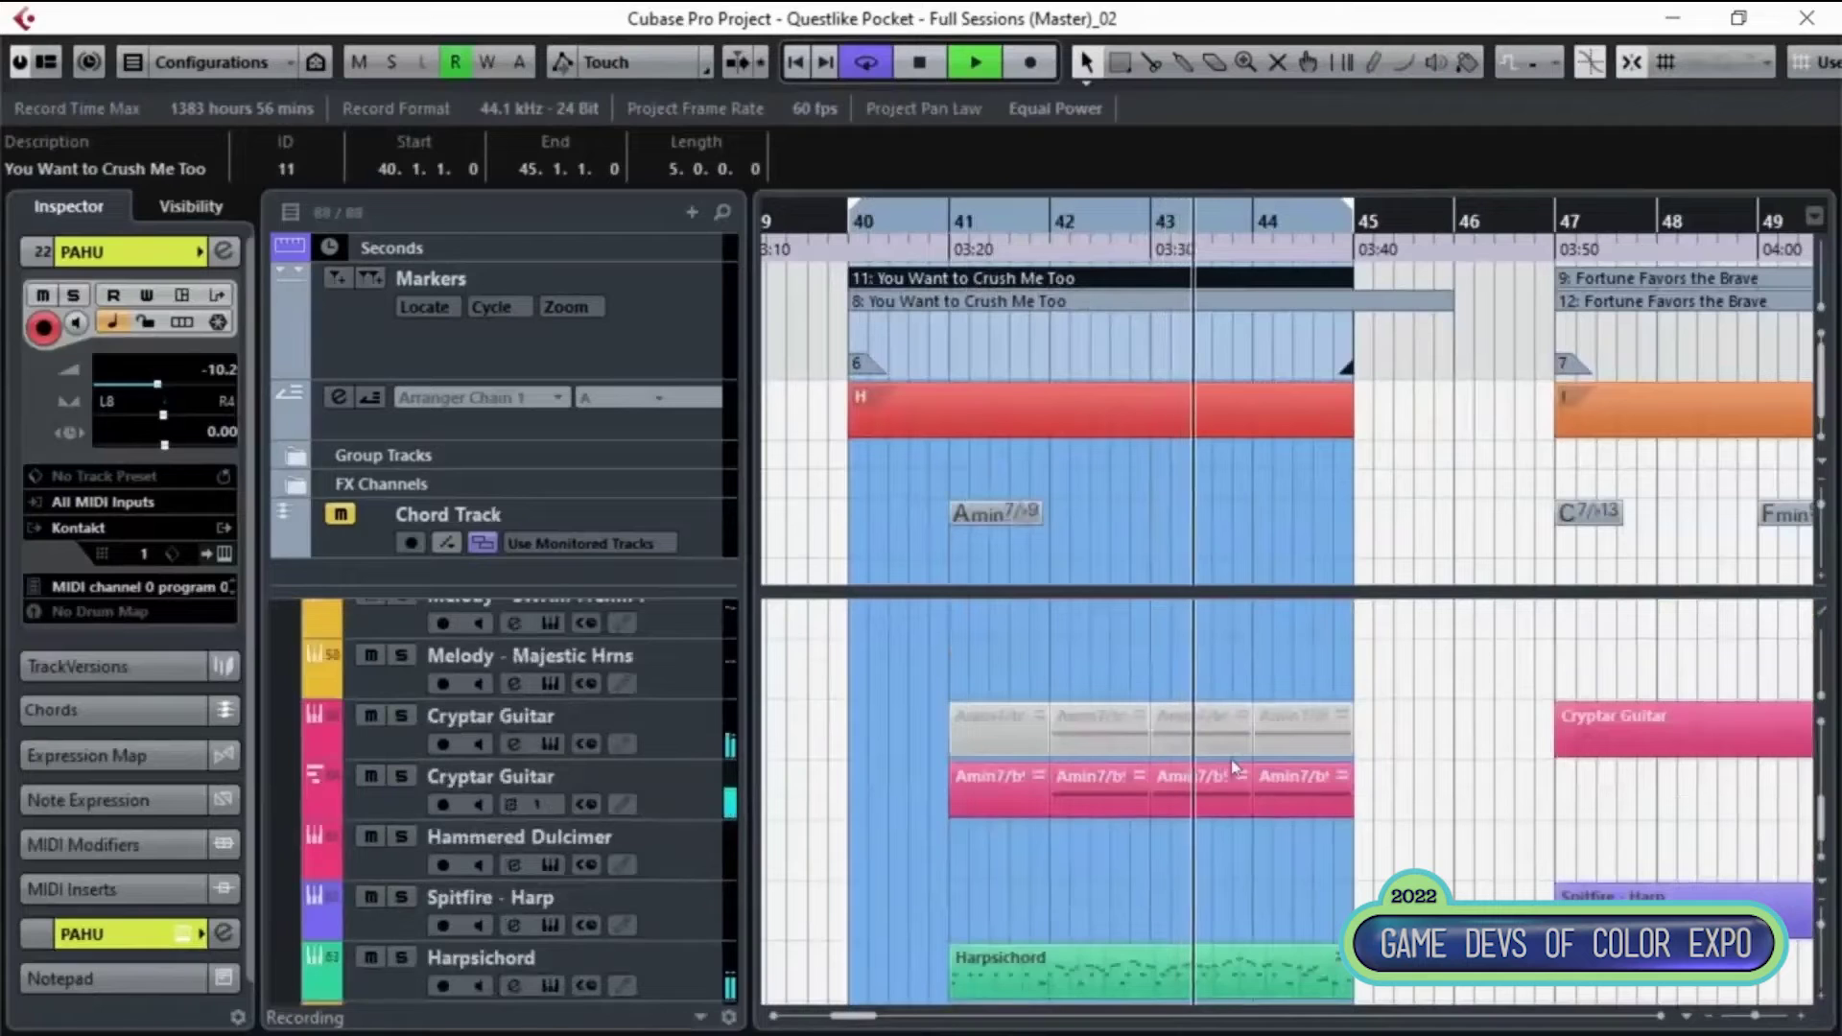
scroll(1238, 782, "down", 2)
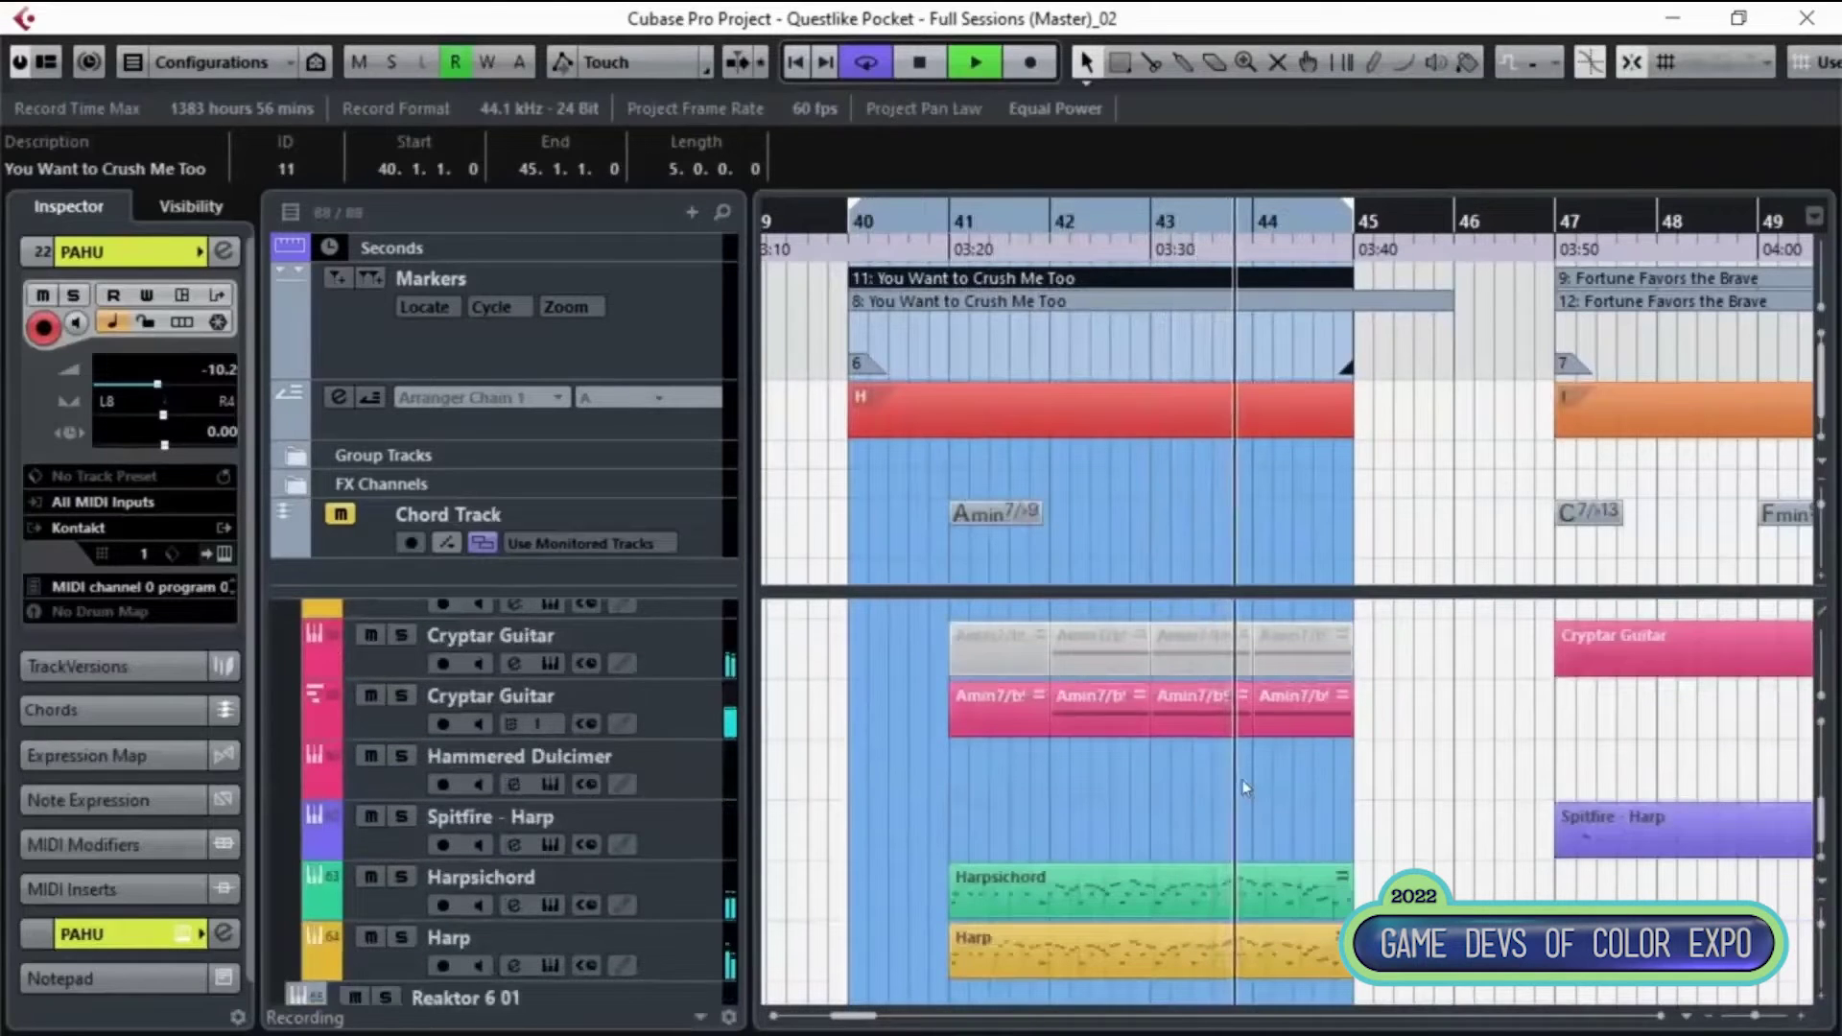
scroll(1244, 788, "down", 2)
scroll(1245, 788, "up", 5)
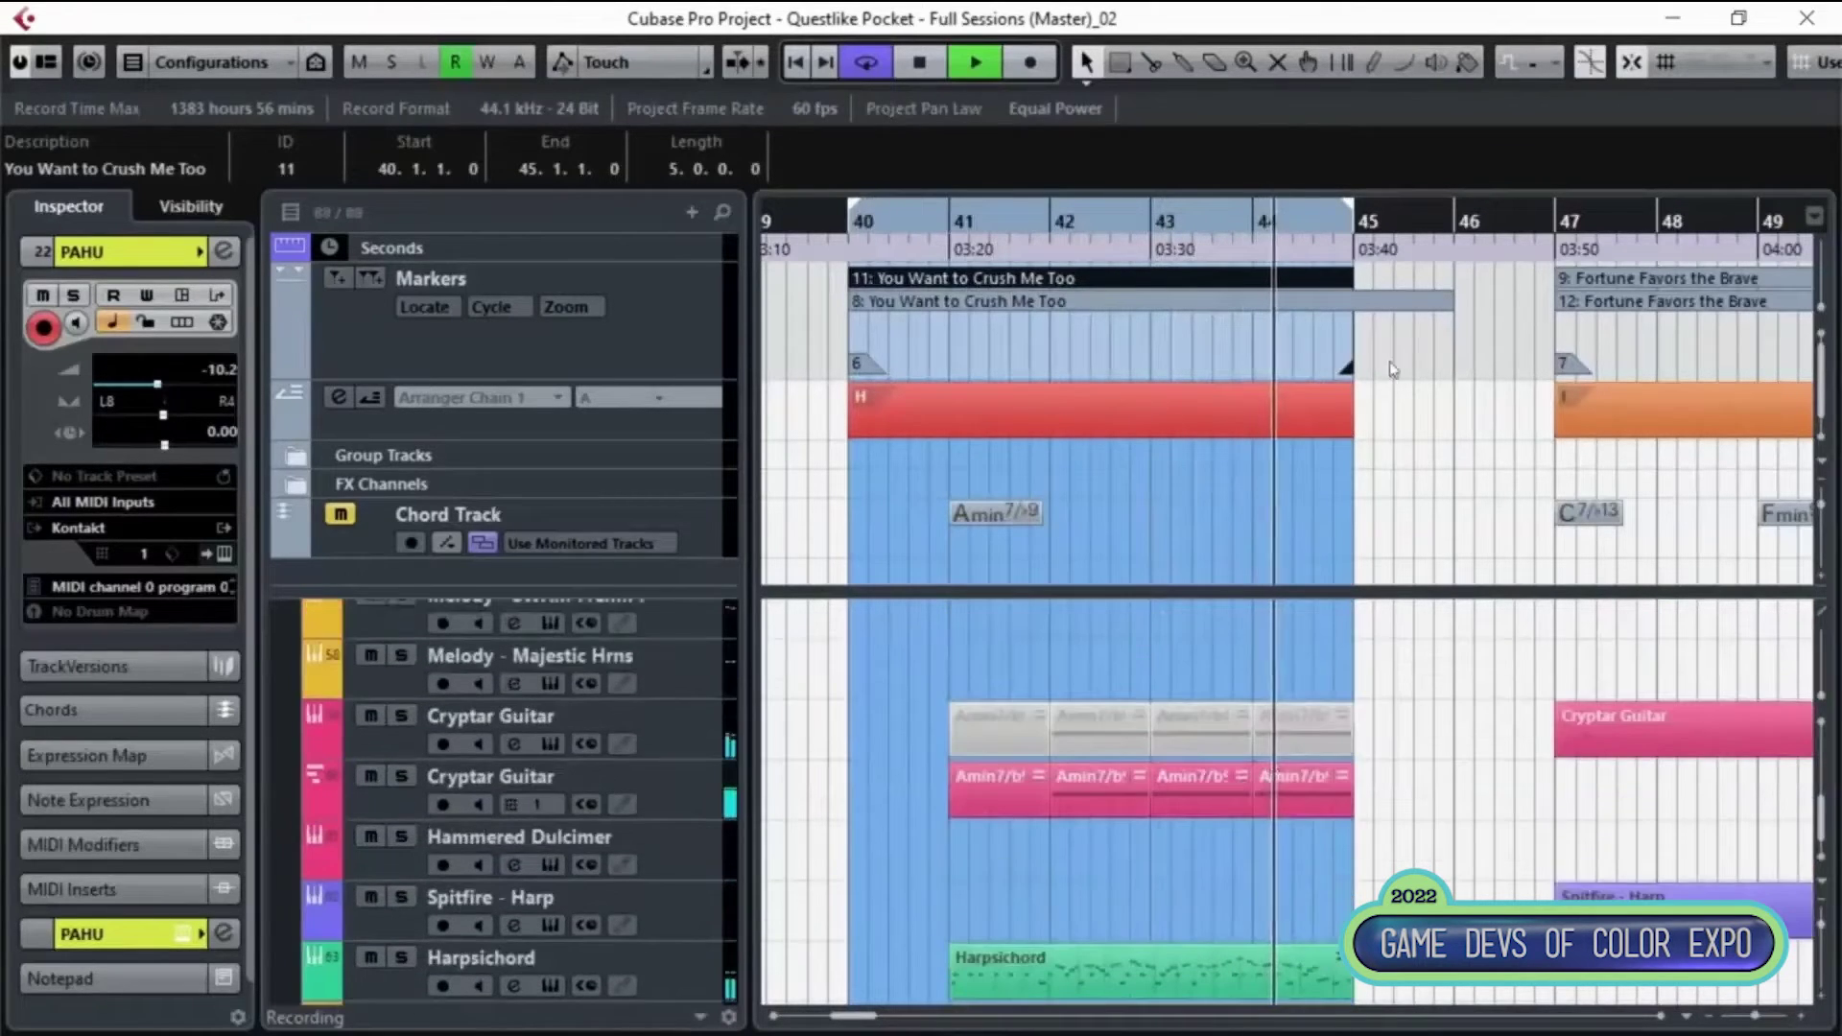
left_click(1346, 365)
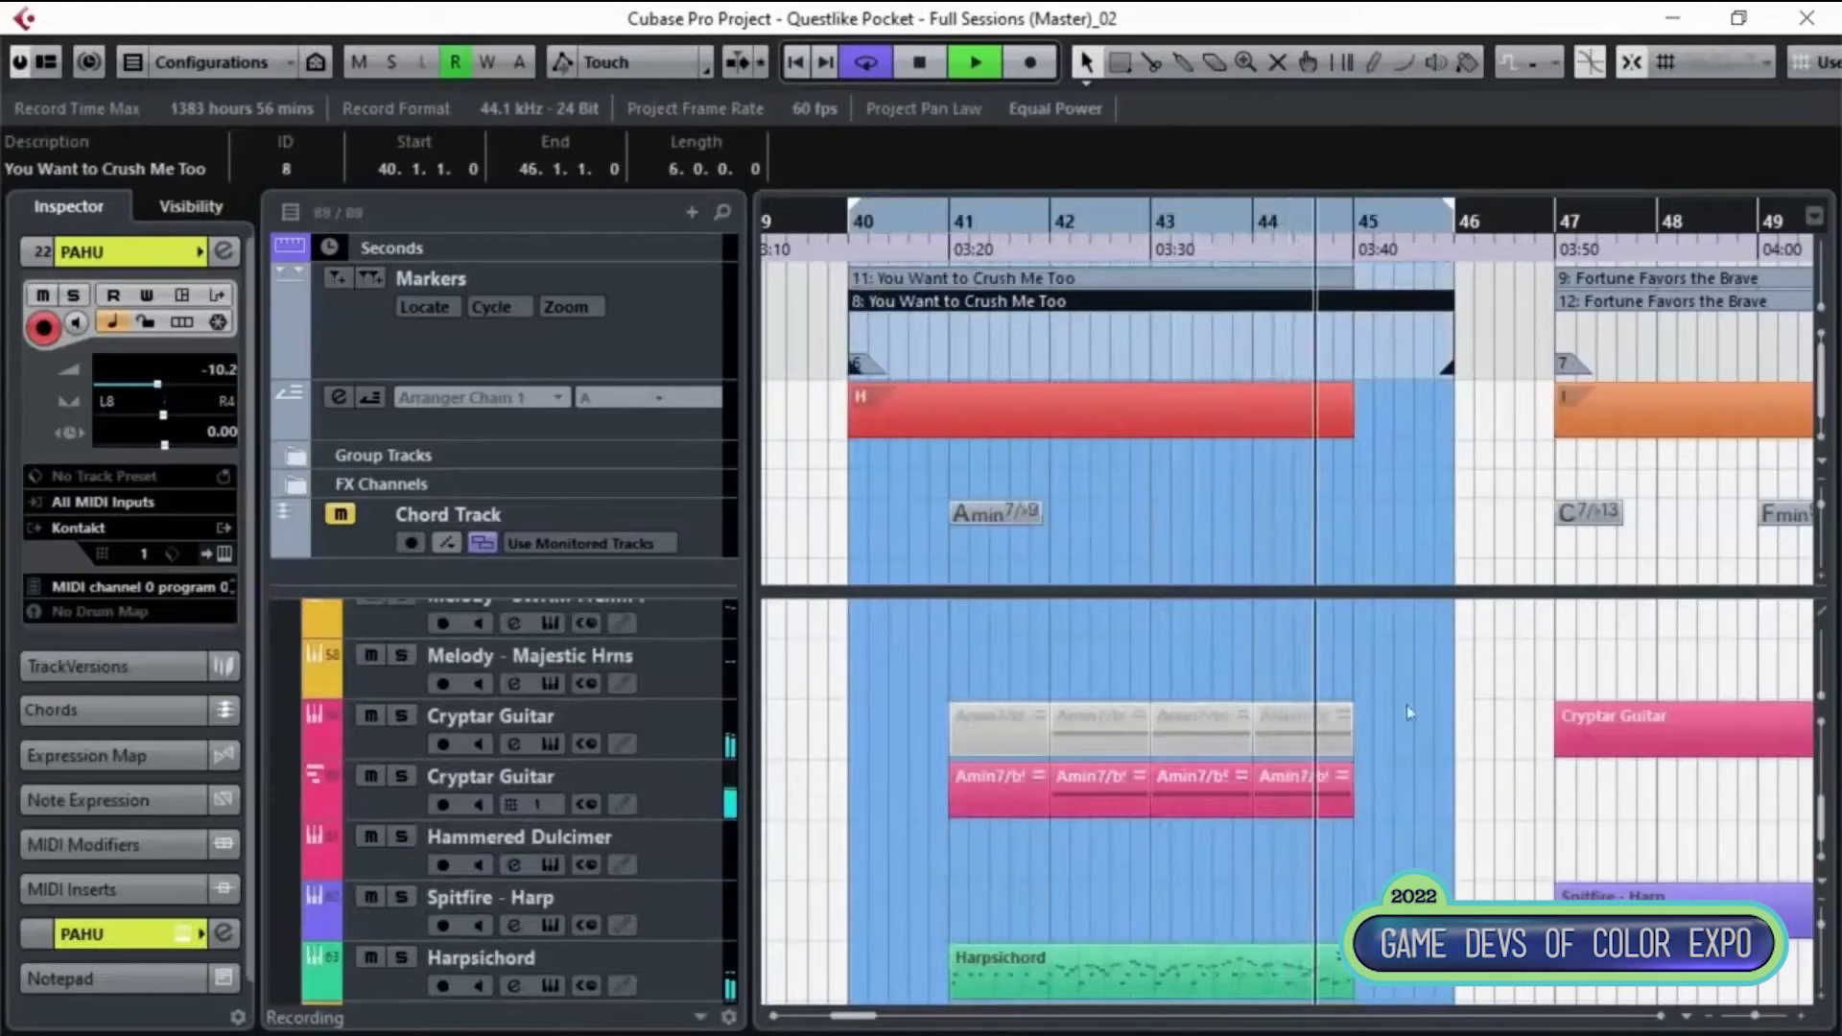